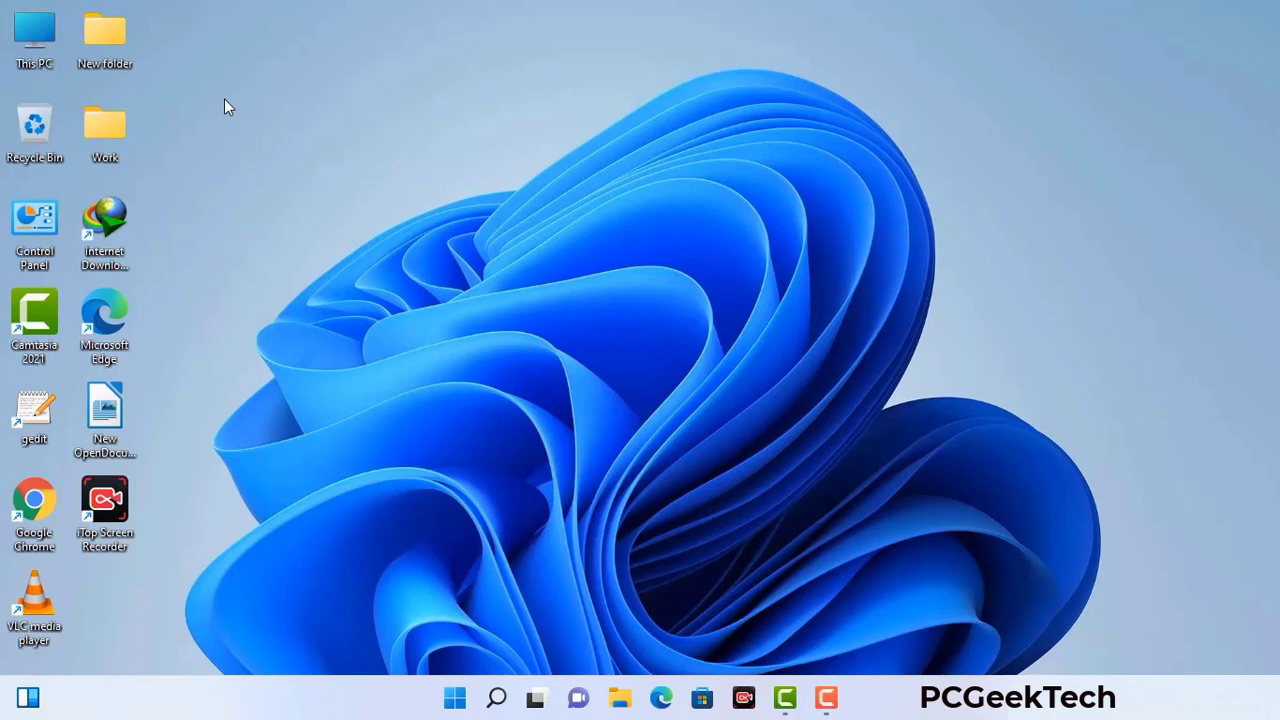
Step: Open the Run dialog, centre it on screen, and focus its Open box containing msconfig
{"action": "key", "text": "super+r"}
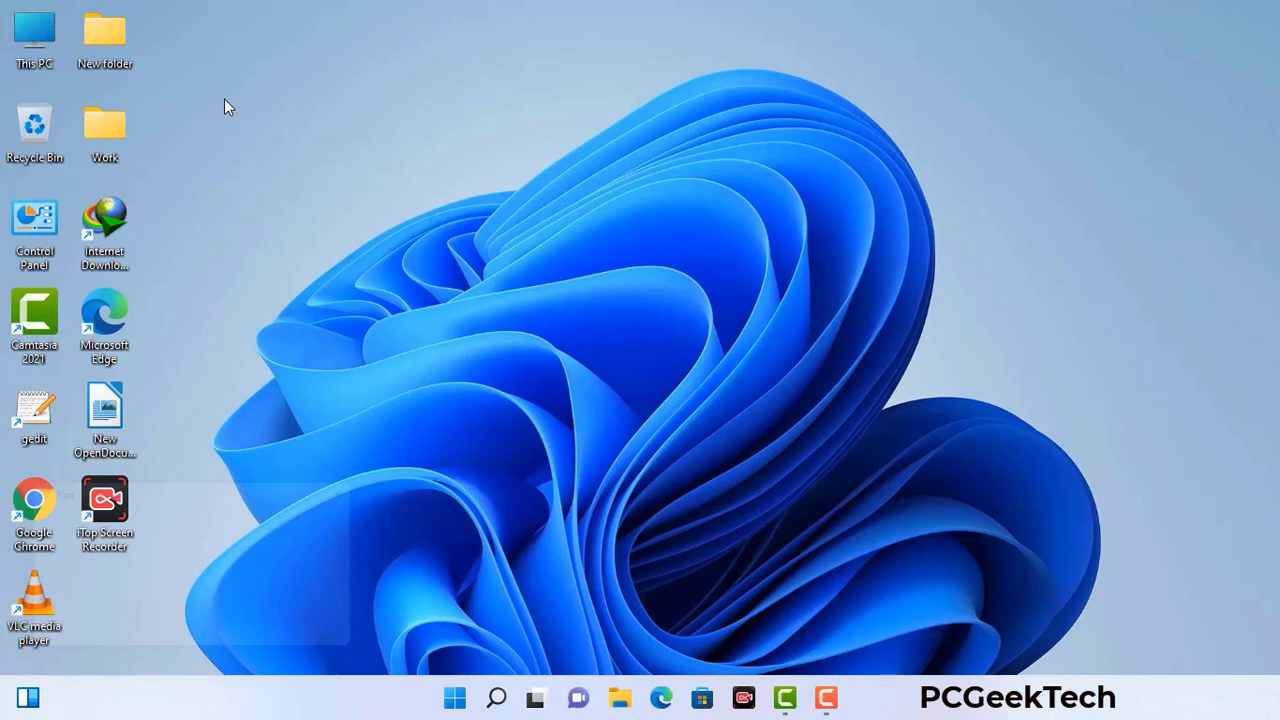
{"action": "left_click_drag", "start_coordinate": [219, 487], "coordinate": [563, 158]}
{"action": "left_click", "coordinate": [508, 251]}
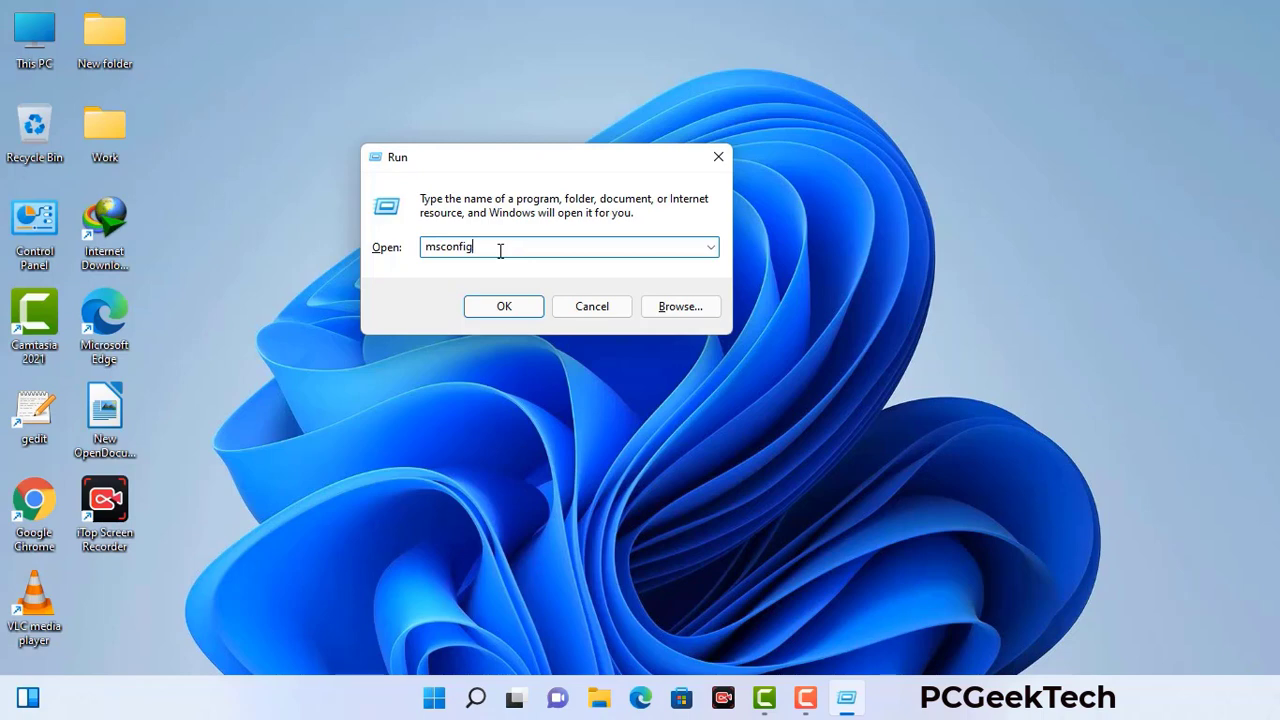
Step: Launch msconfig, tick Safe boot with the Network option on the Boot tab, and apply it
{"action": "left_click", "coordinate": [497, 307]}
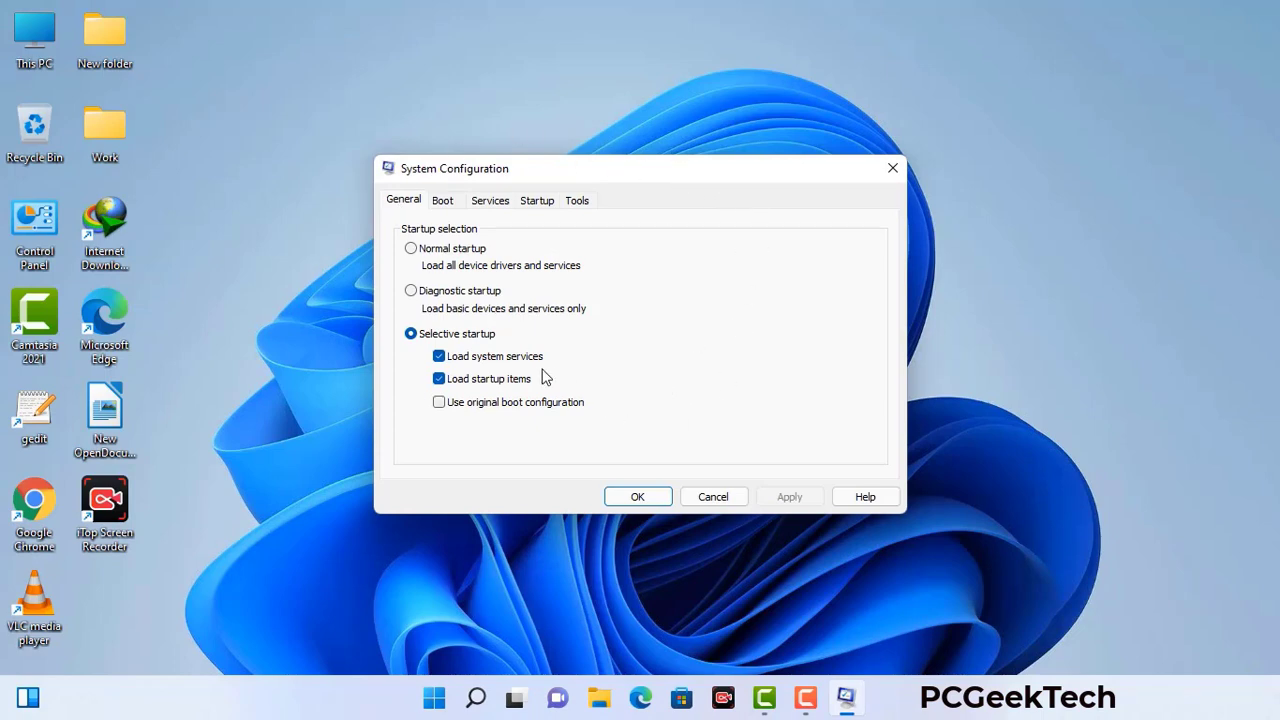
{"action": "left_click", "coordinate": [445, 203]}
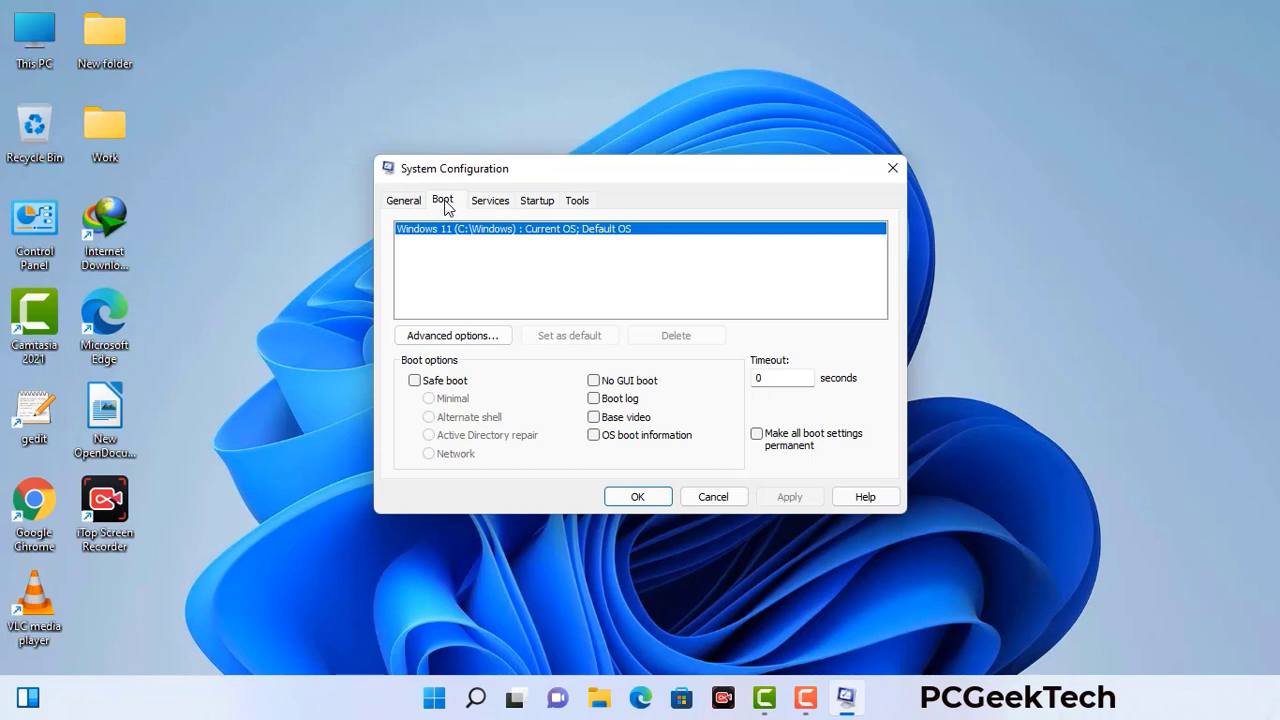
{"action": "left_click", "coordinate": [414, 382]}
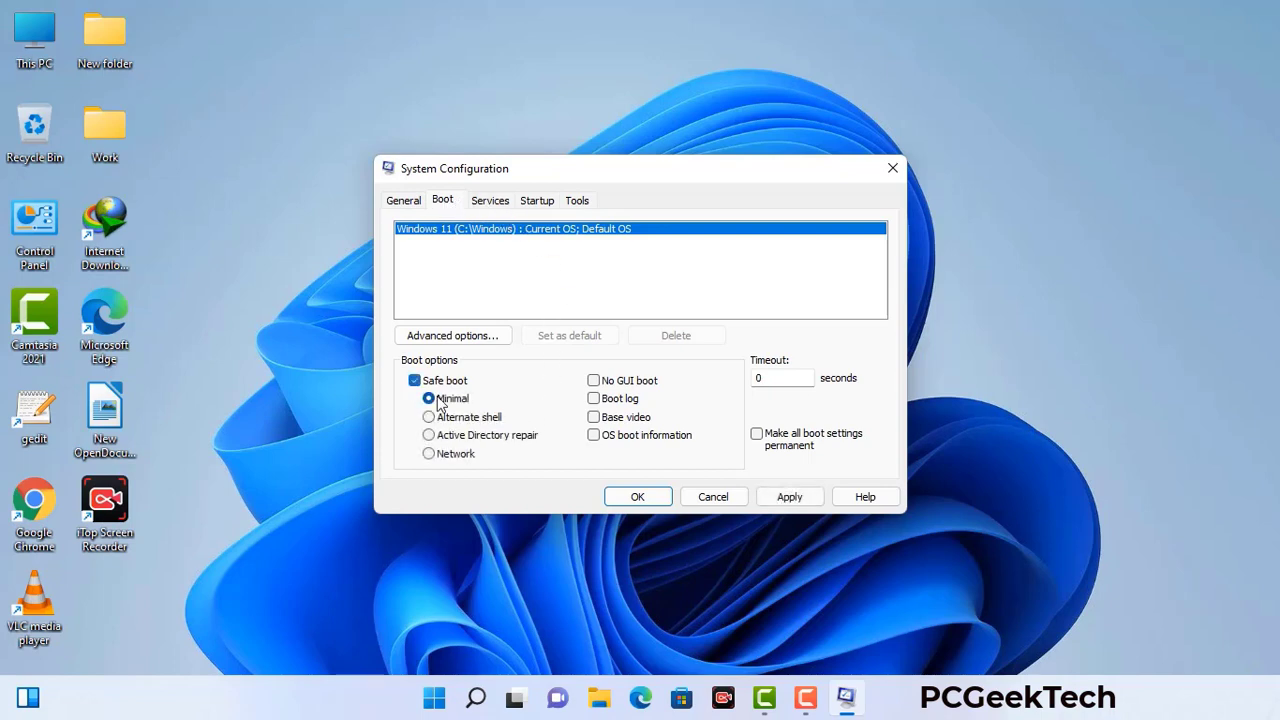
{"action": "left_click", "coordinate": [455, 455]}
{"action": "left_click", "coordinate": [789, 497]}
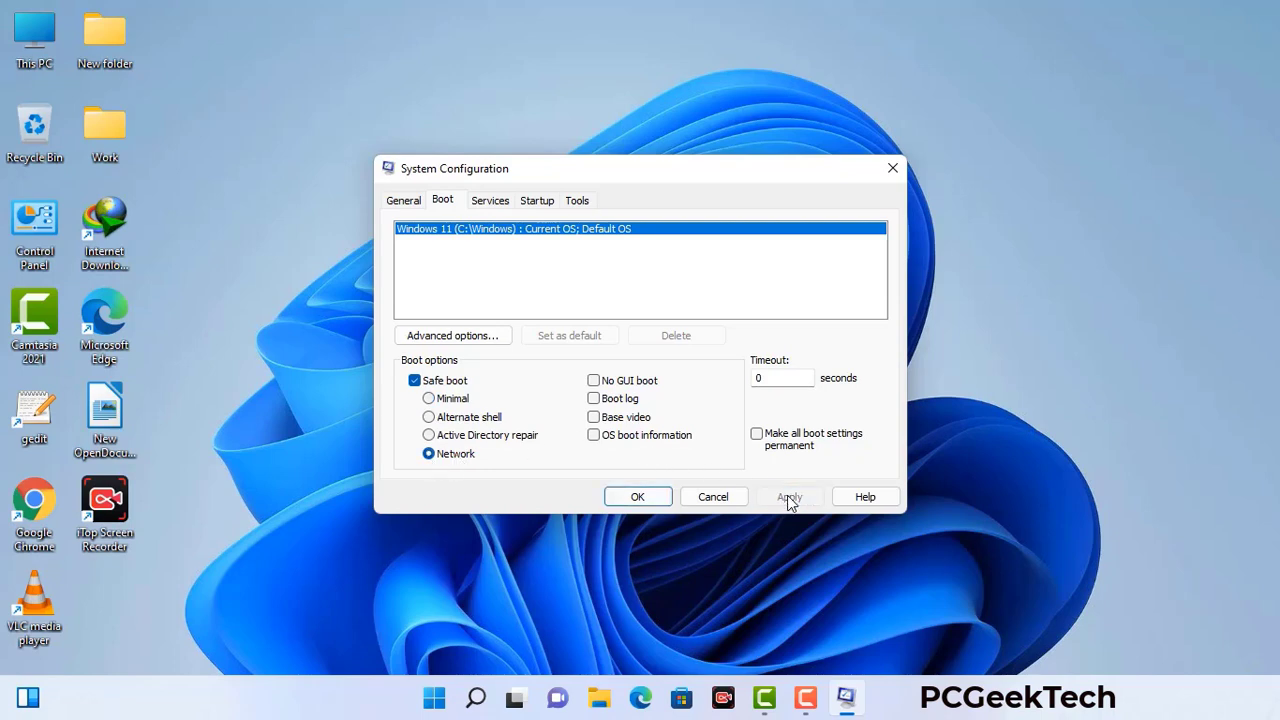
{"action": "left_click", "coordinate": [637, 497]}
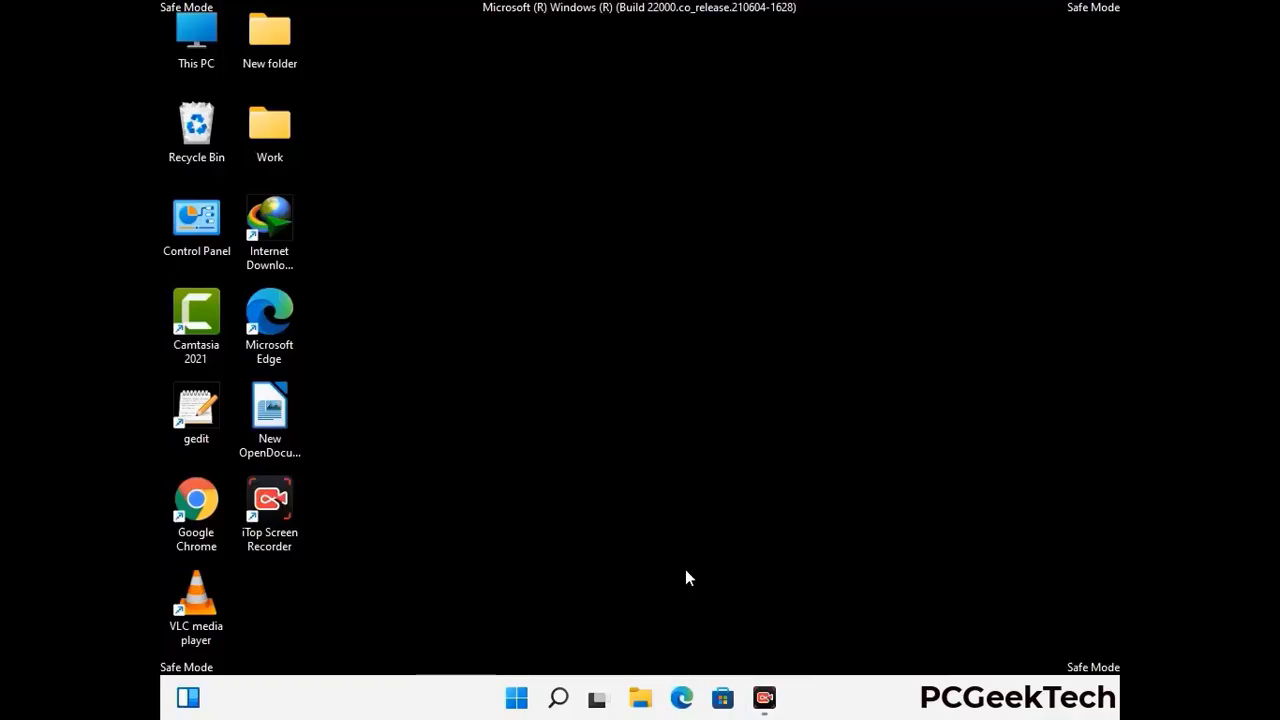
Step: Turn on 'Show hidden files, folders, and drives' in File Explorer Options, then close Control Panel
{"action": "double_click", "coordinate": [197, 238]}
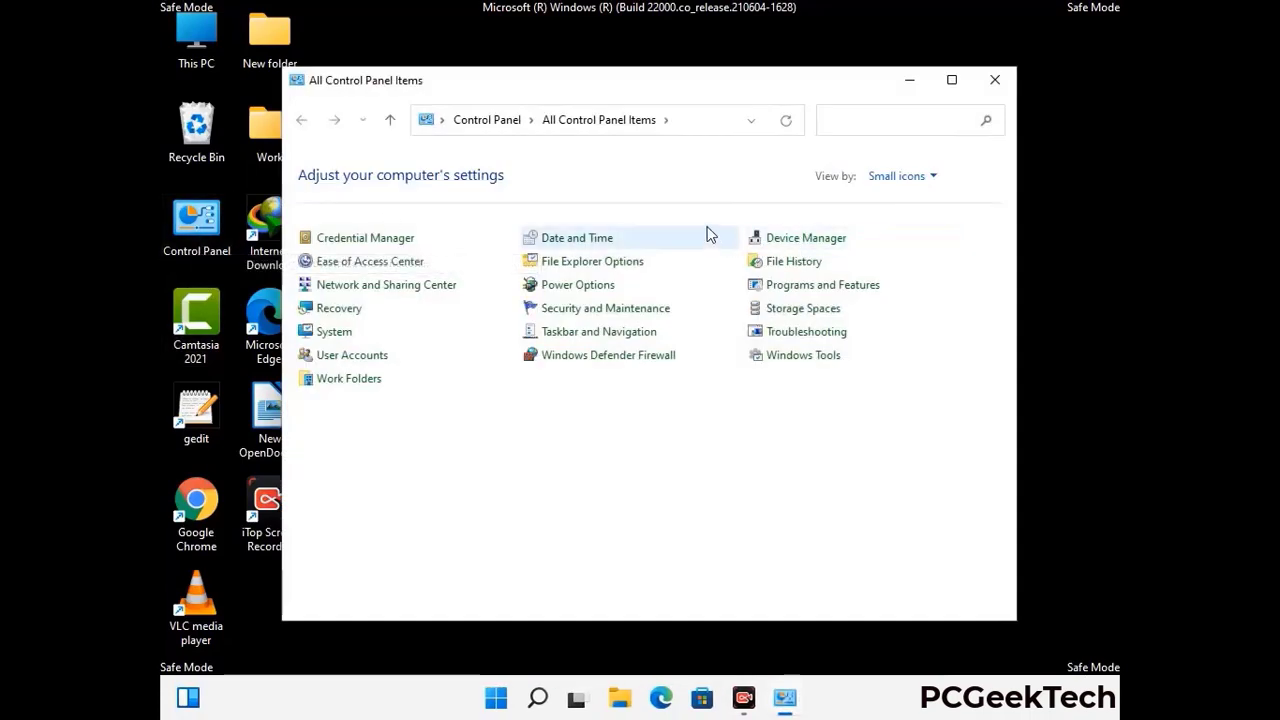
{"action": "left_click", "coordinate": [617, 266]}
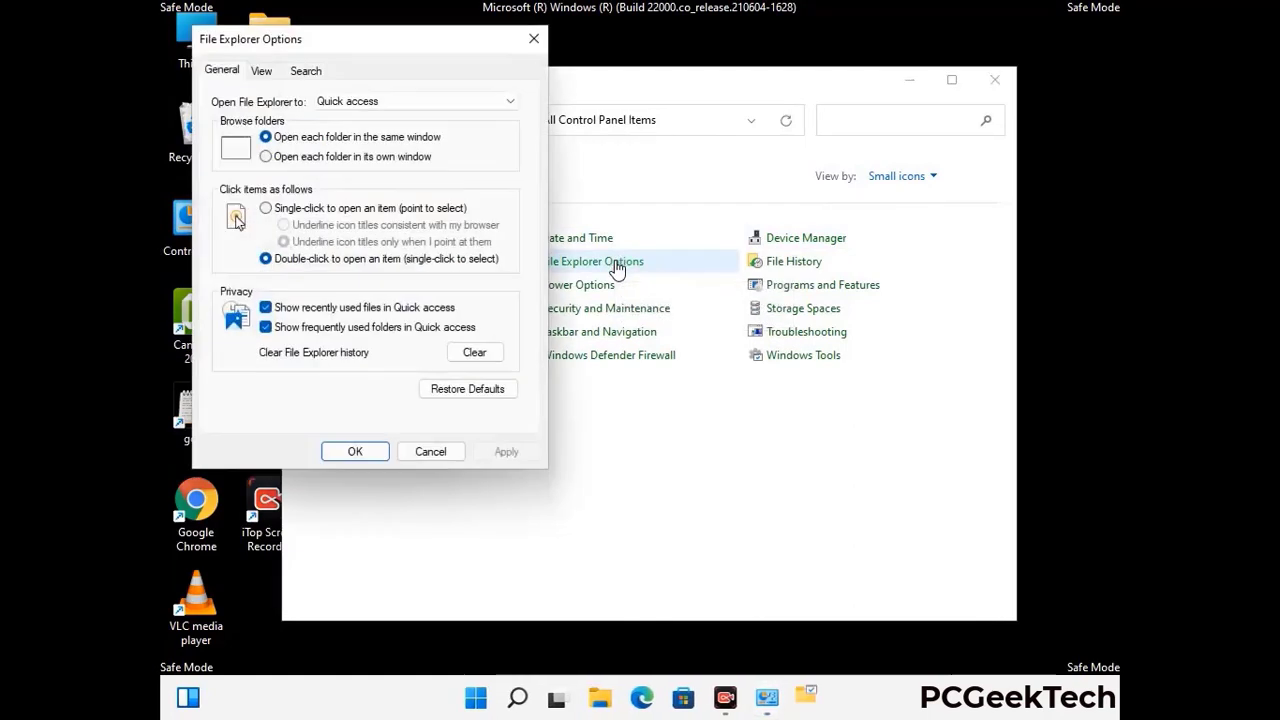
{"action": "left_click", "coordinate": [267, 72]}
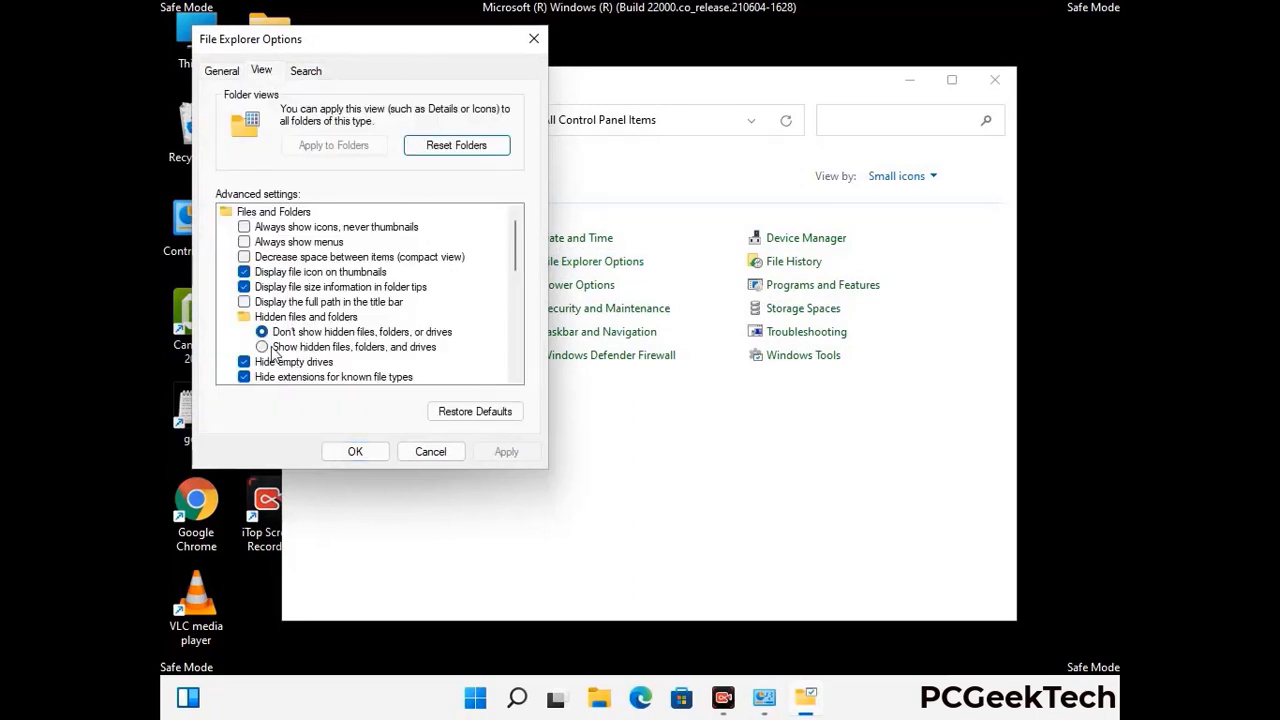
{"action": "left_click", "coordinate": [262, 347]}
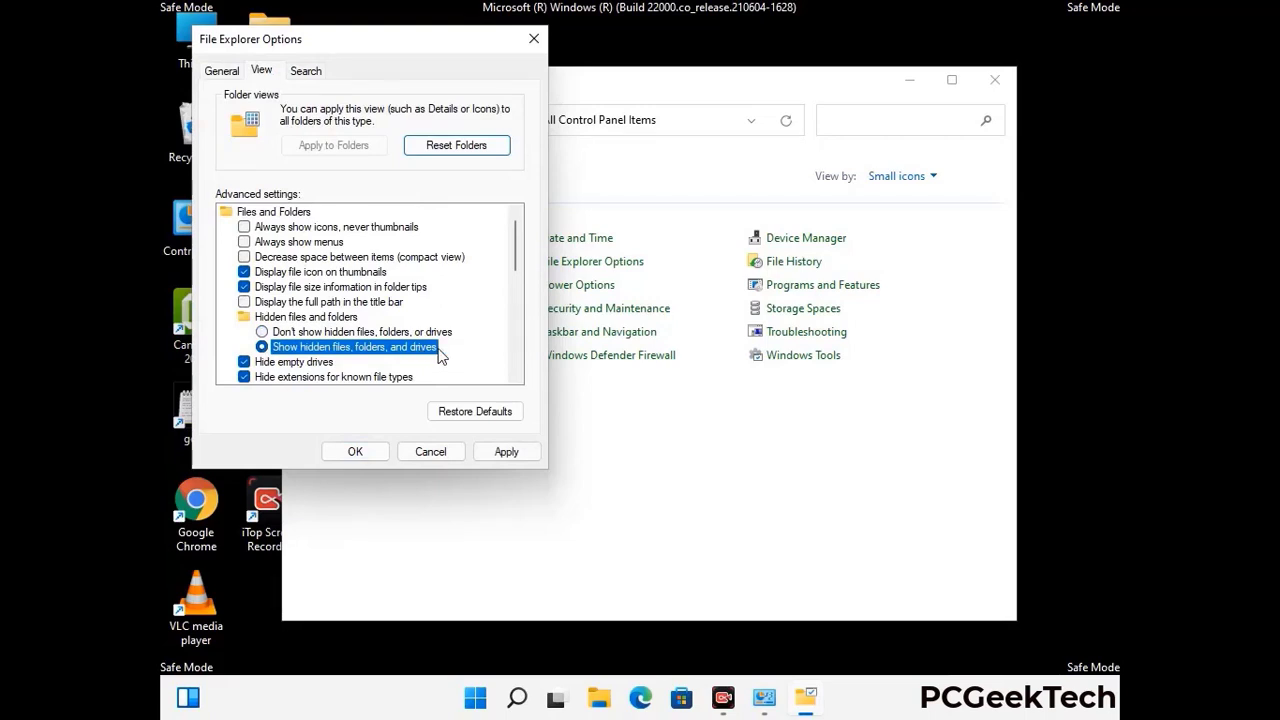
{"action": "left_click", "coordinate": [506, 452]}
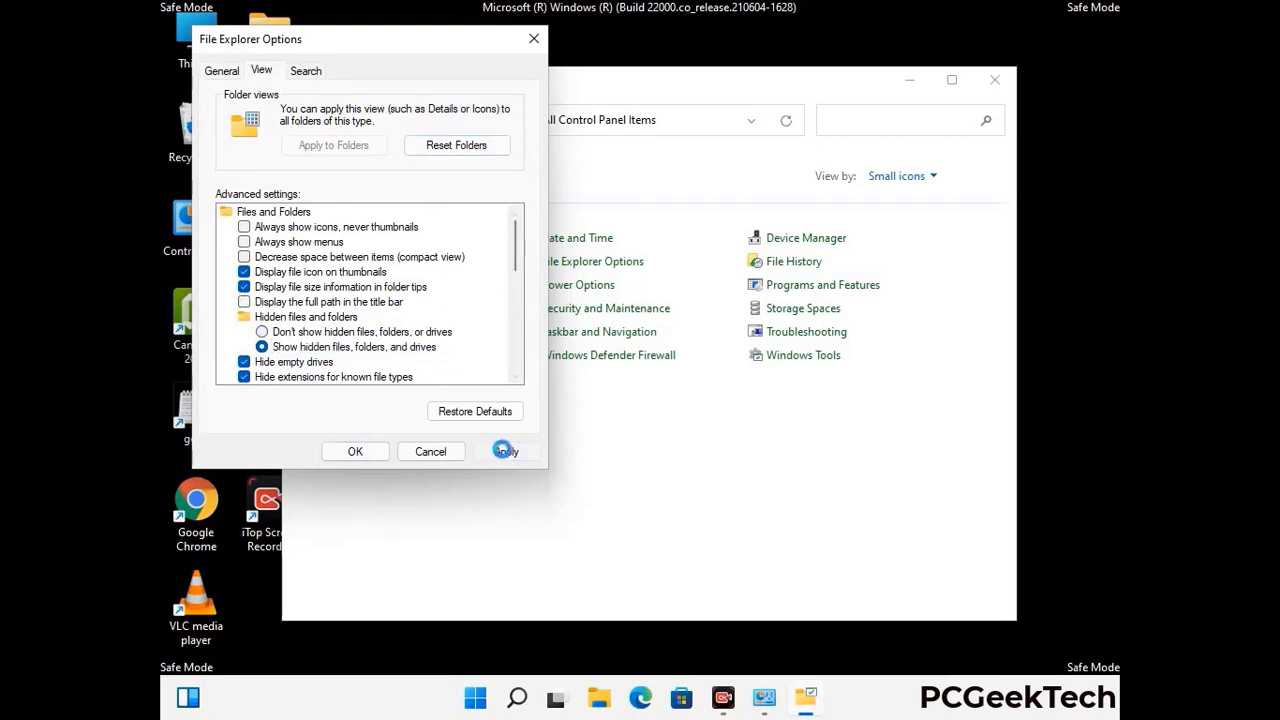
{"action": "left_click", "coordinate": [350, 452]}
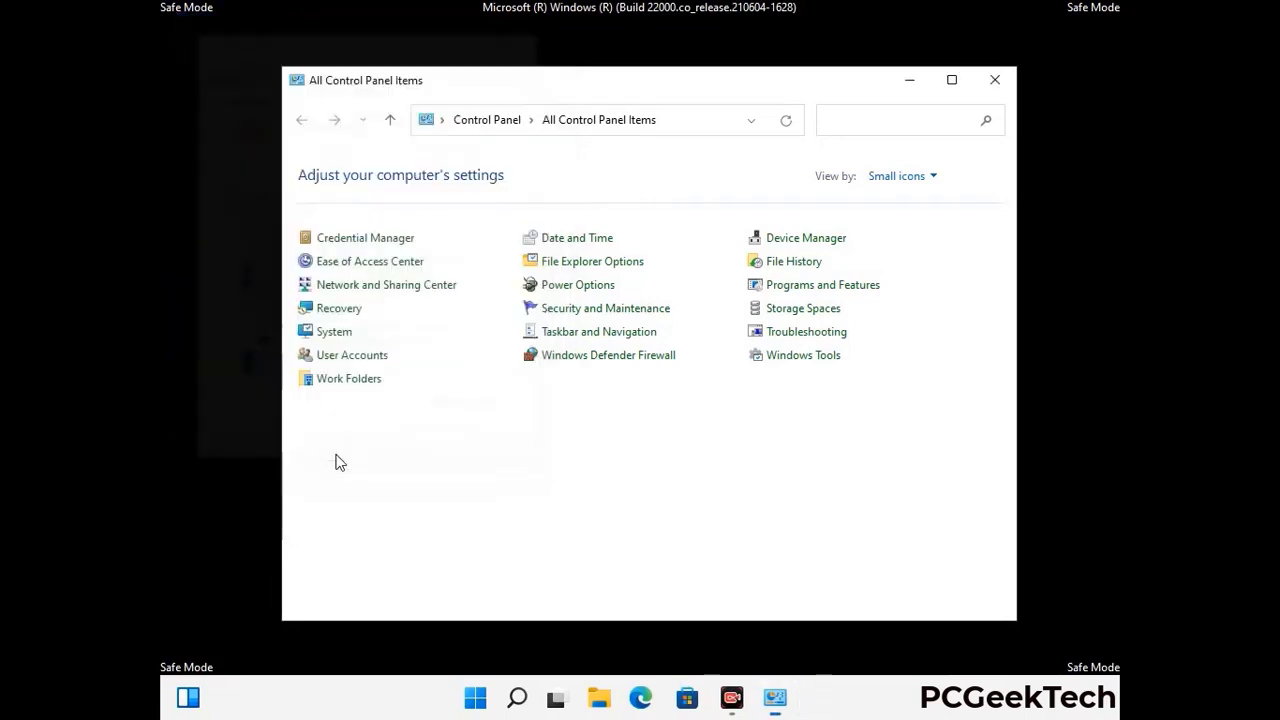
{"action": "left_click", "coordinate": [994, 80]}
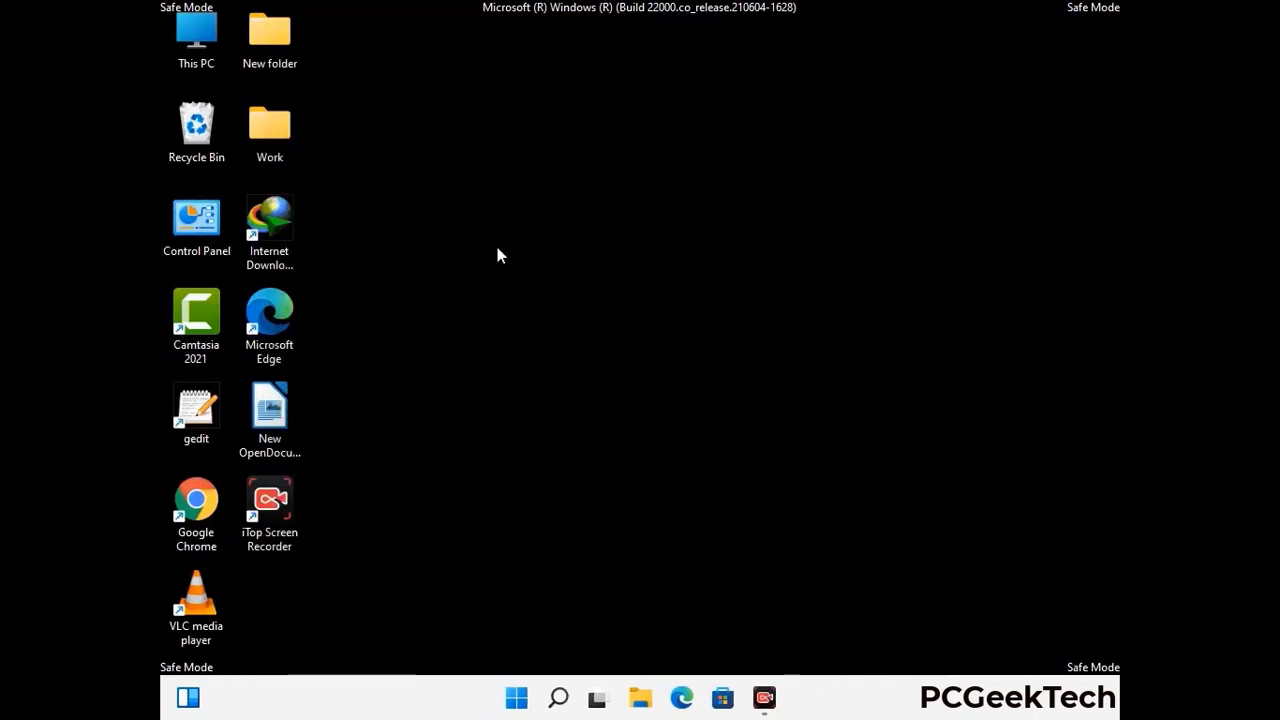
Step: Browse from This PC to C:\Windows\System32\drivers\etc
{"action": "double_click", "coordinate": [190, 62]}
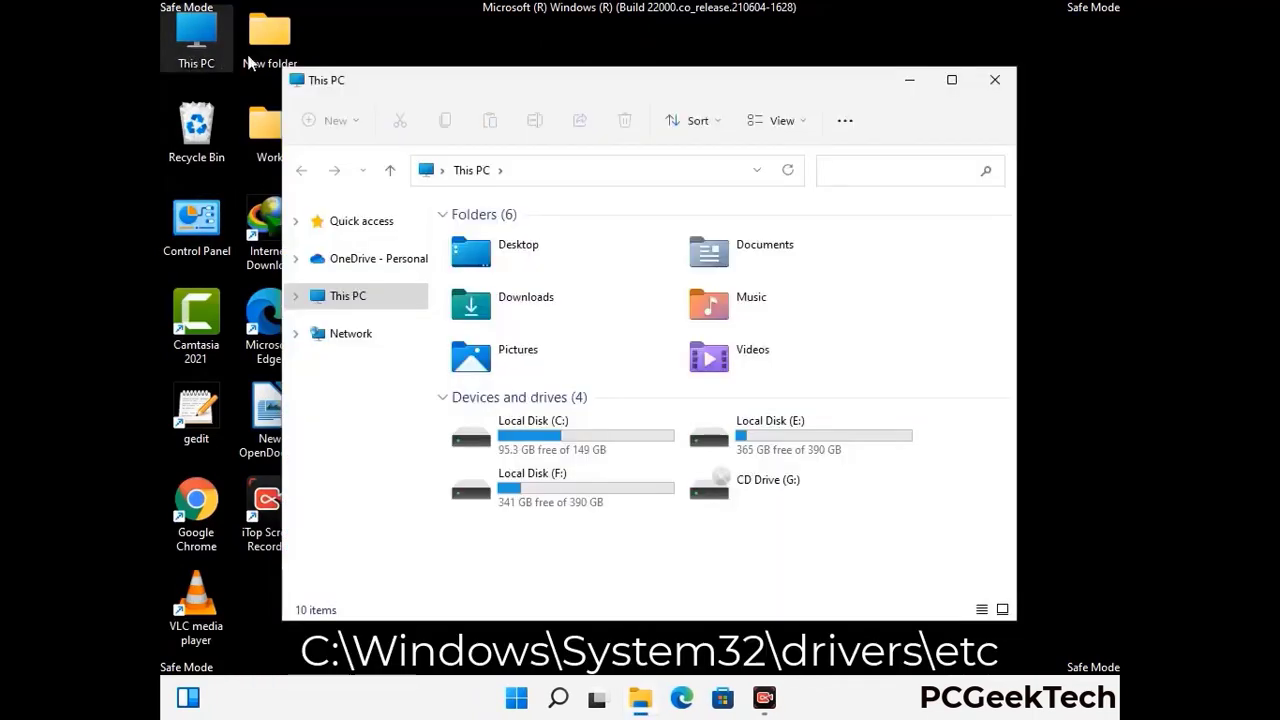
{"action": "double_click", "coordinate": [560, 438]}
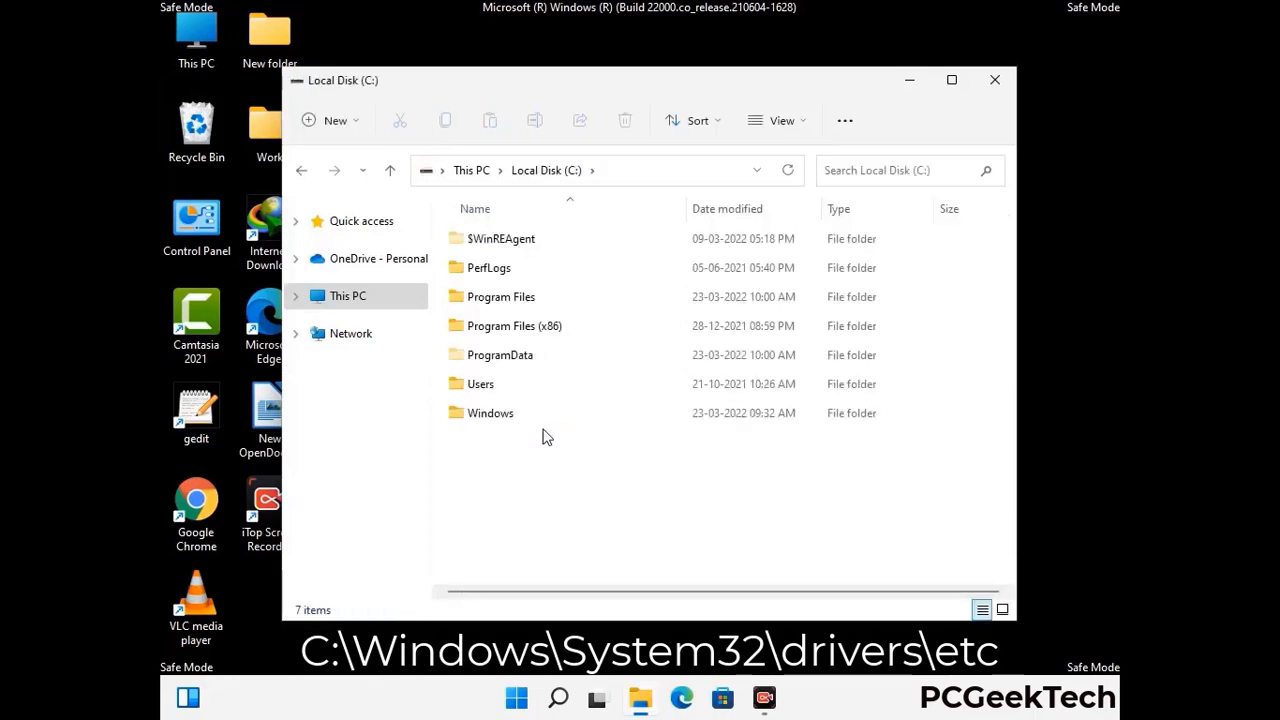
{"action": "double_click", "coordinate": [479, 421]}
{"action": "scroll", "coordinate": [640, 428], "scroll_direction": "down", "scroll_amount": 5}
{"action": "scroll", "coordinate": [632, 432], "scroll_direction": "down", "scroll_amount": 12}
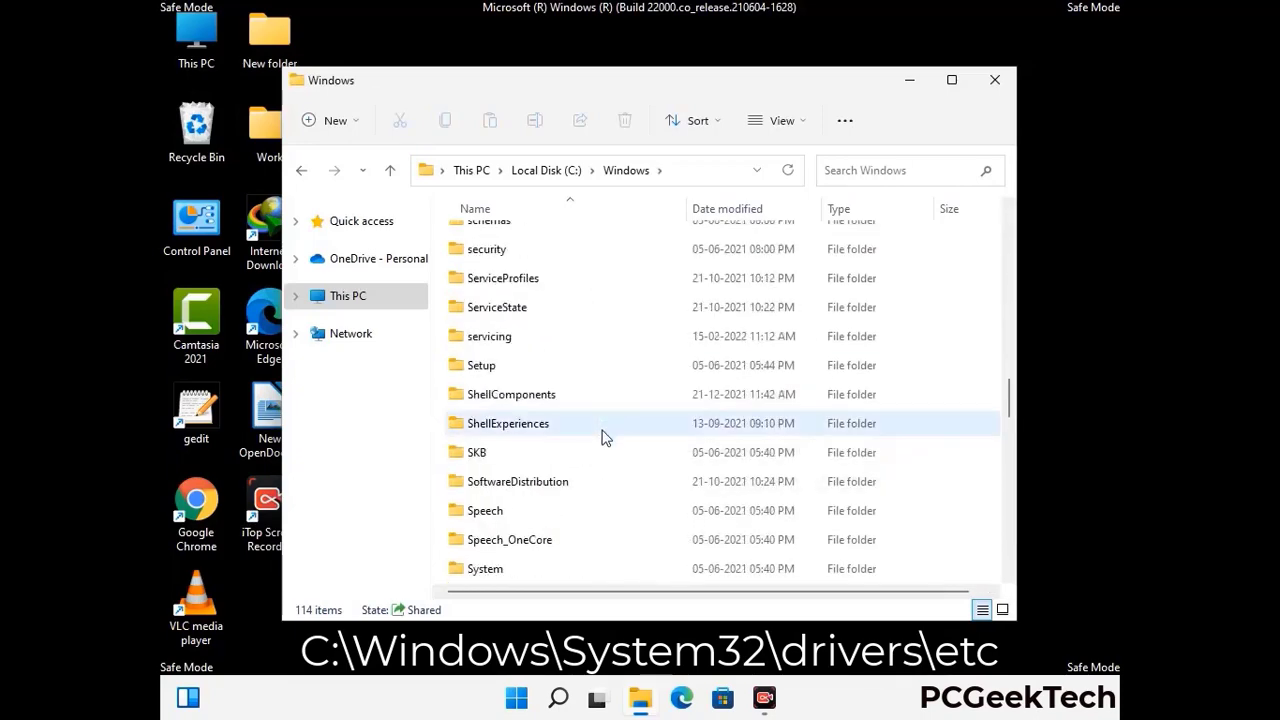
{"action": "scroll", "coordinate": [600, 440], "scroll_direction": "down", "scroll_amount": 2}
{"action": "double_click", "coordinate": [487, 424]}
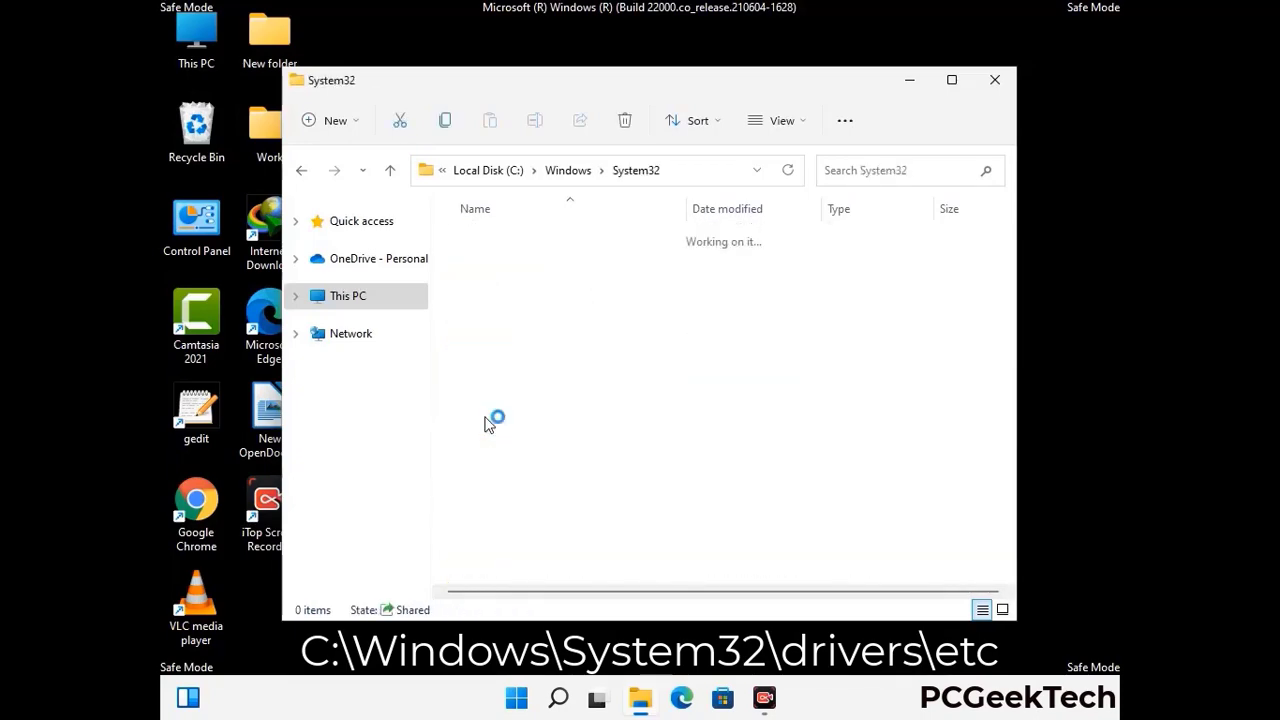
{"action": "scroll", "coordinate": [550, 435], "scroll_direction": "down", "scroll_amount": 5}
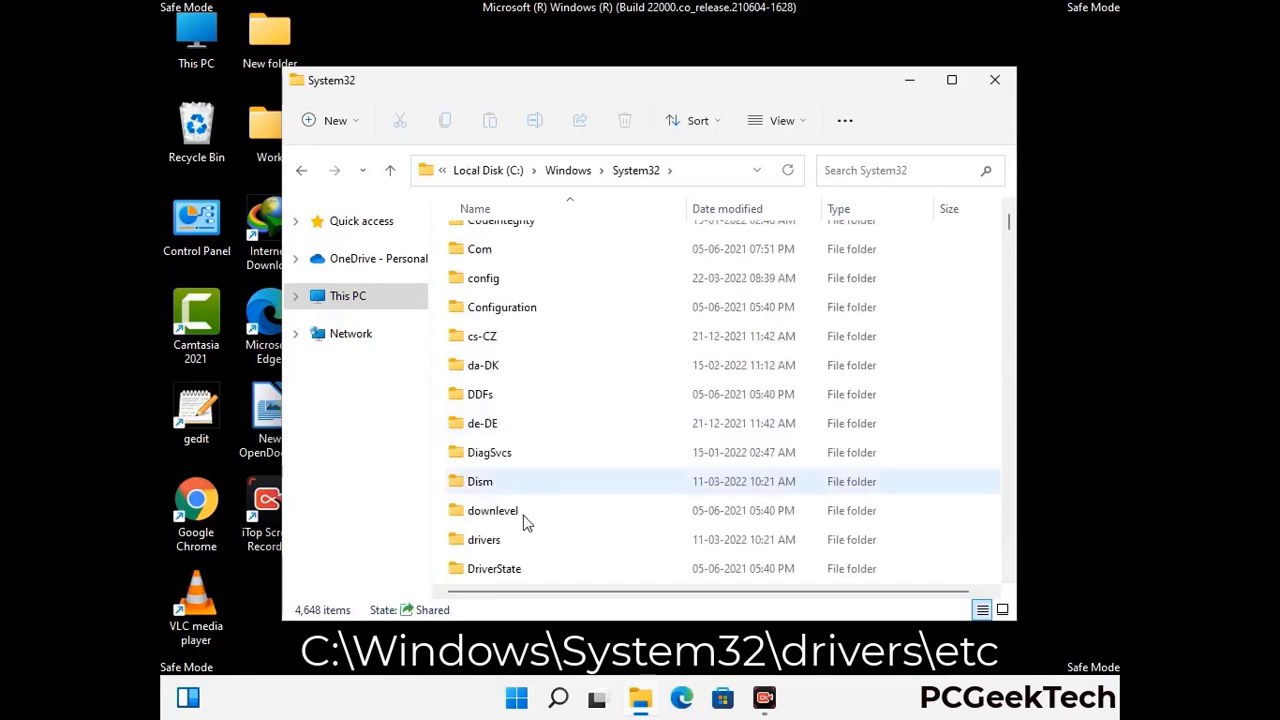
{"action": "double_click", "coordinate": [490, 541]}
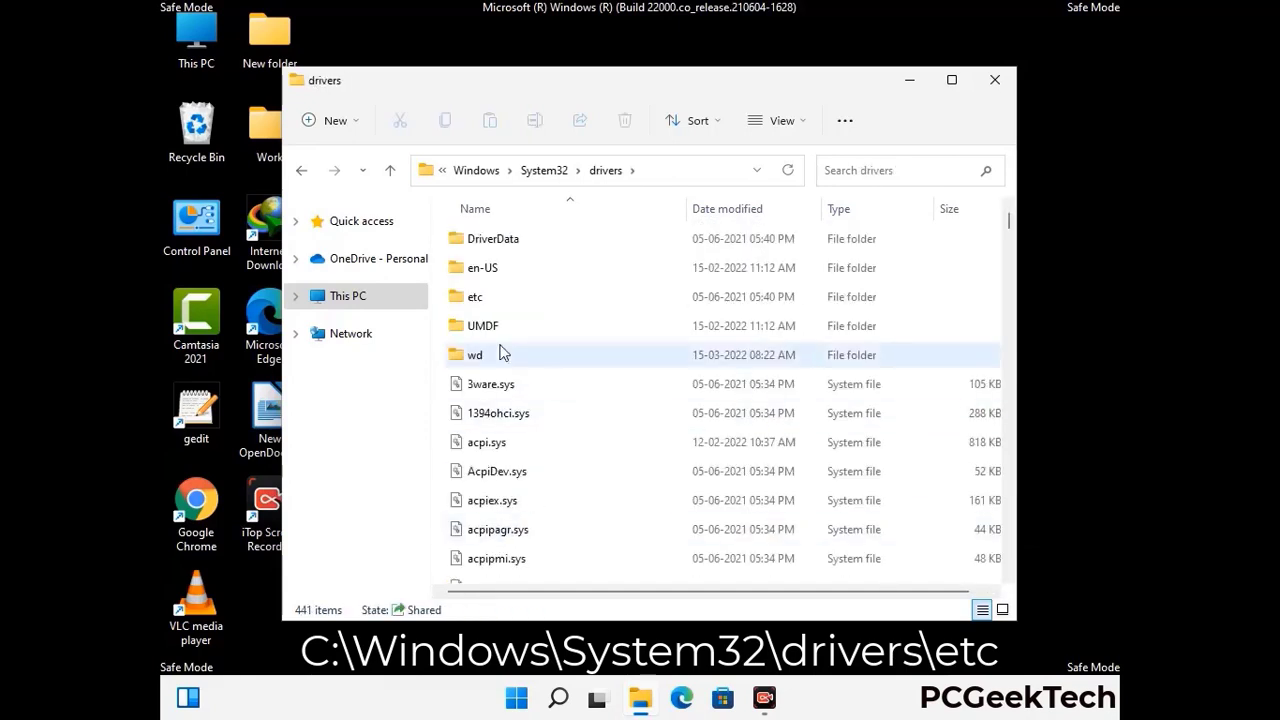
{"action": "double_click", "coordinate": [475, 297]}
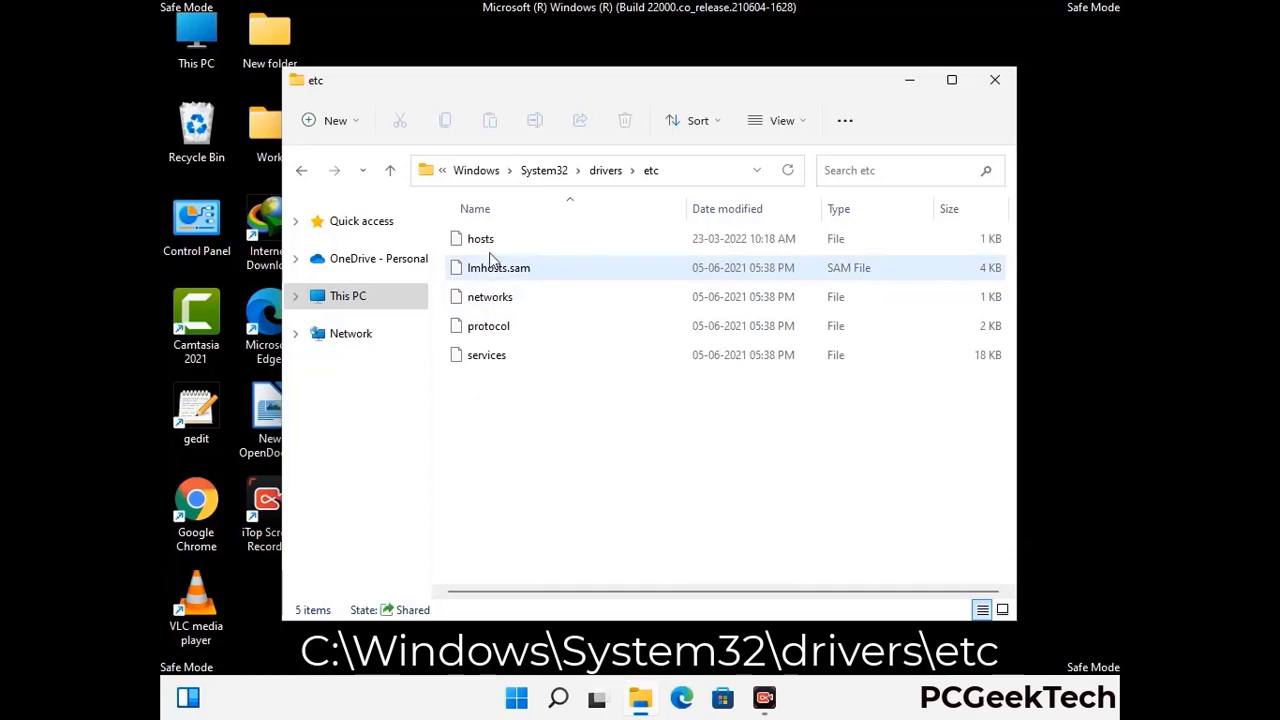
Step: Open the hosts file with Notepad
{"action": "left_click", "coordinate": [490, 240]}
{"action": "double_click", "coordinate": [490, 245]}
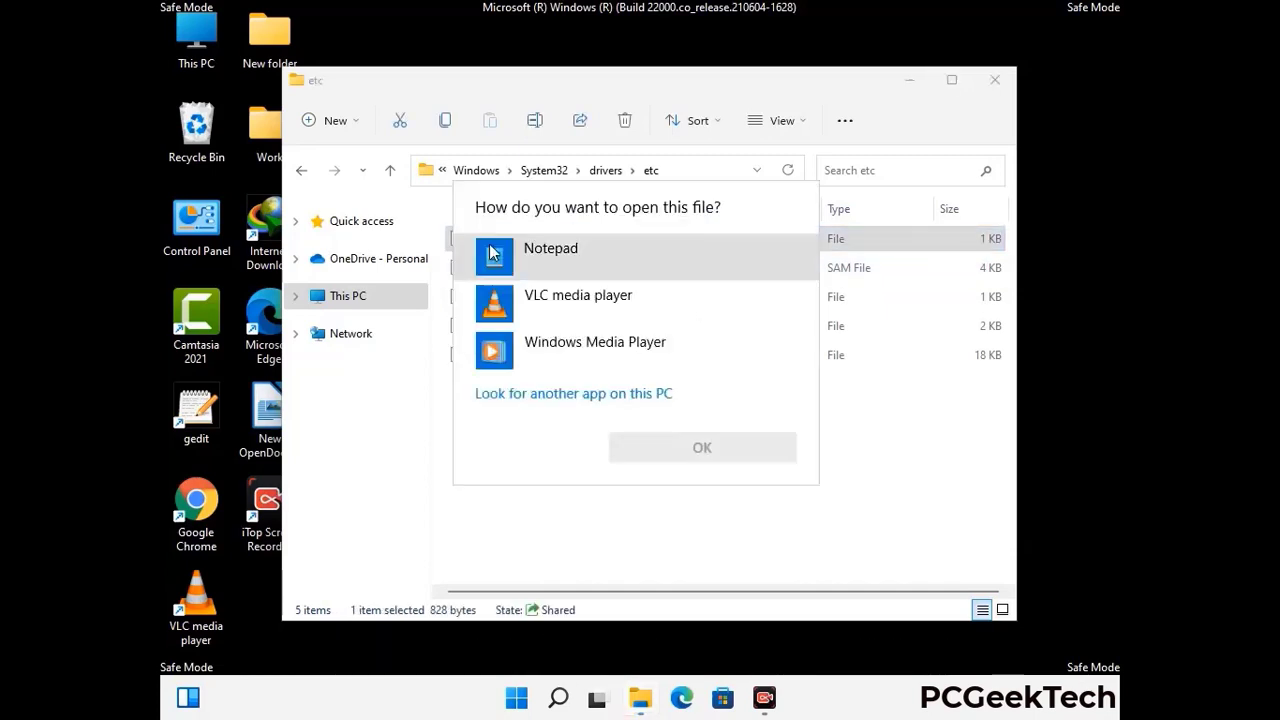
{"action": "left_click", "coordinate": [578, 256]}
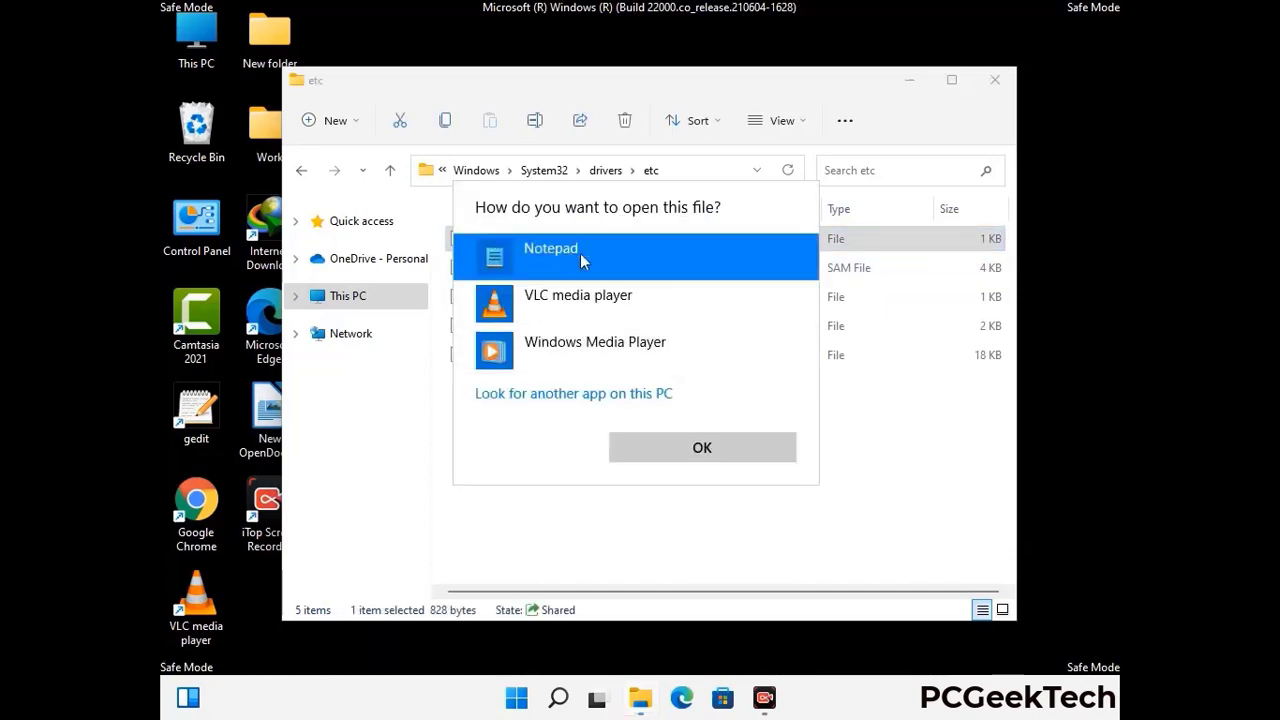
{"action": "left_click", "coordinate": [703, 450]}
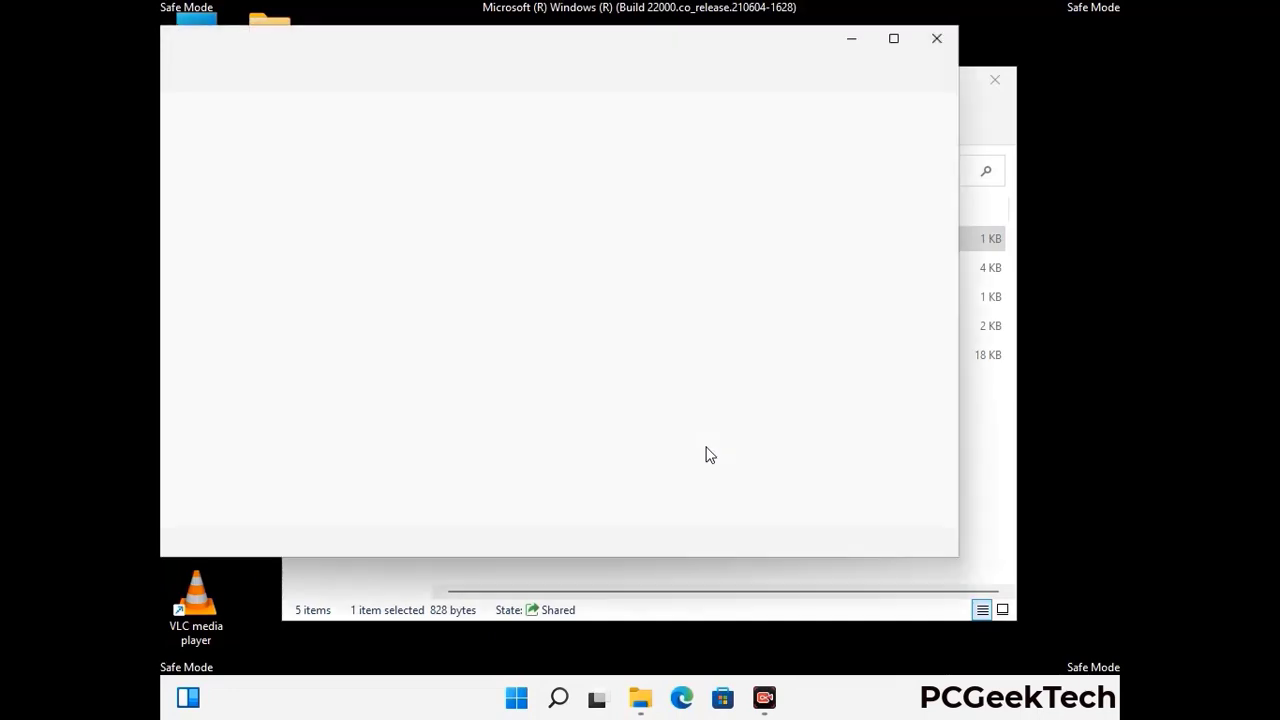
Step: Add an empty line after the last localhost entry in hosts and save the file
{"action": "left_click_drag", "start_coordinate": [612, 57], "coordinate": [753, 66]}
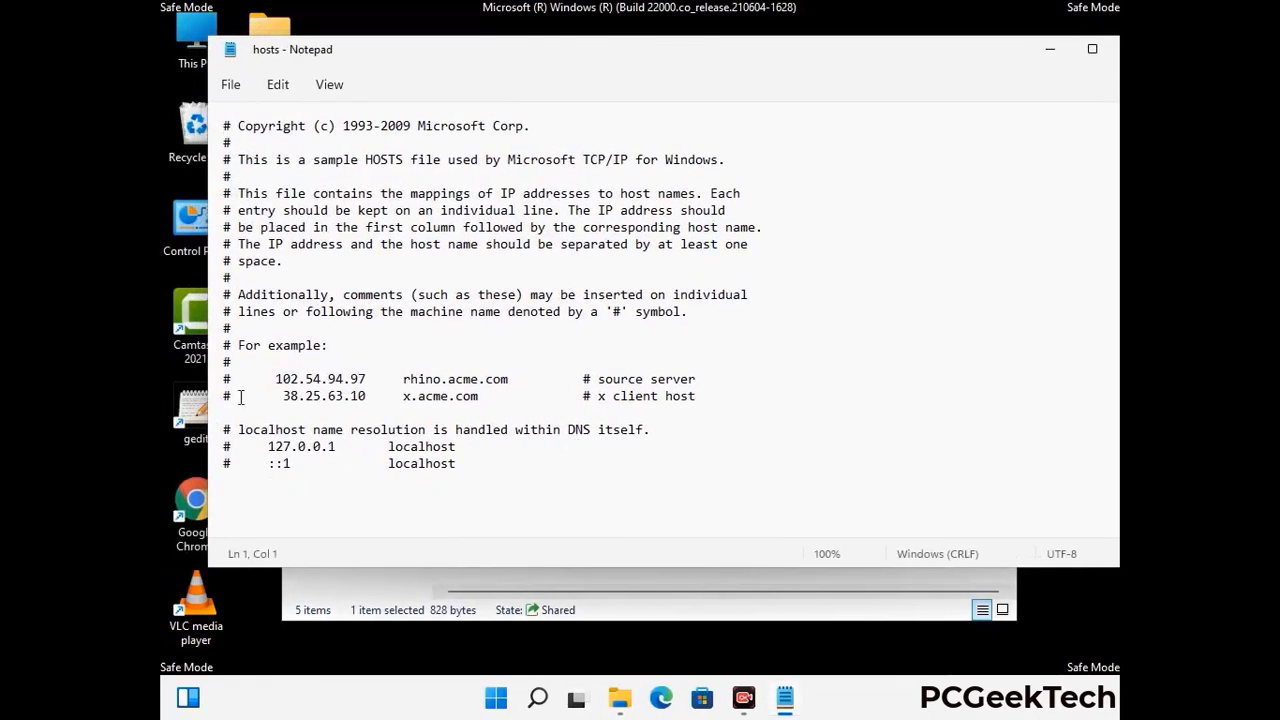
{"action": "left_click", "coordinate": [479, 470]}
{"action": "key", "text": "Return"}
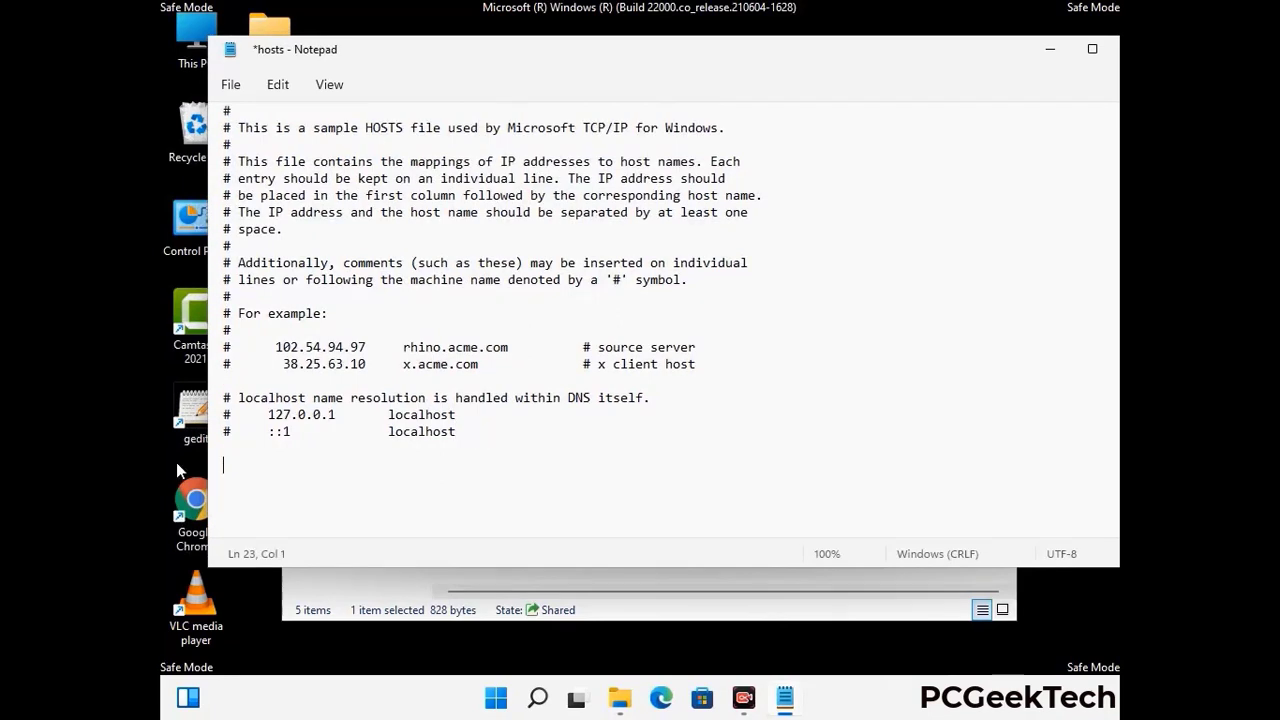
{"action": "left_click", "coordinate": [229, 85]}
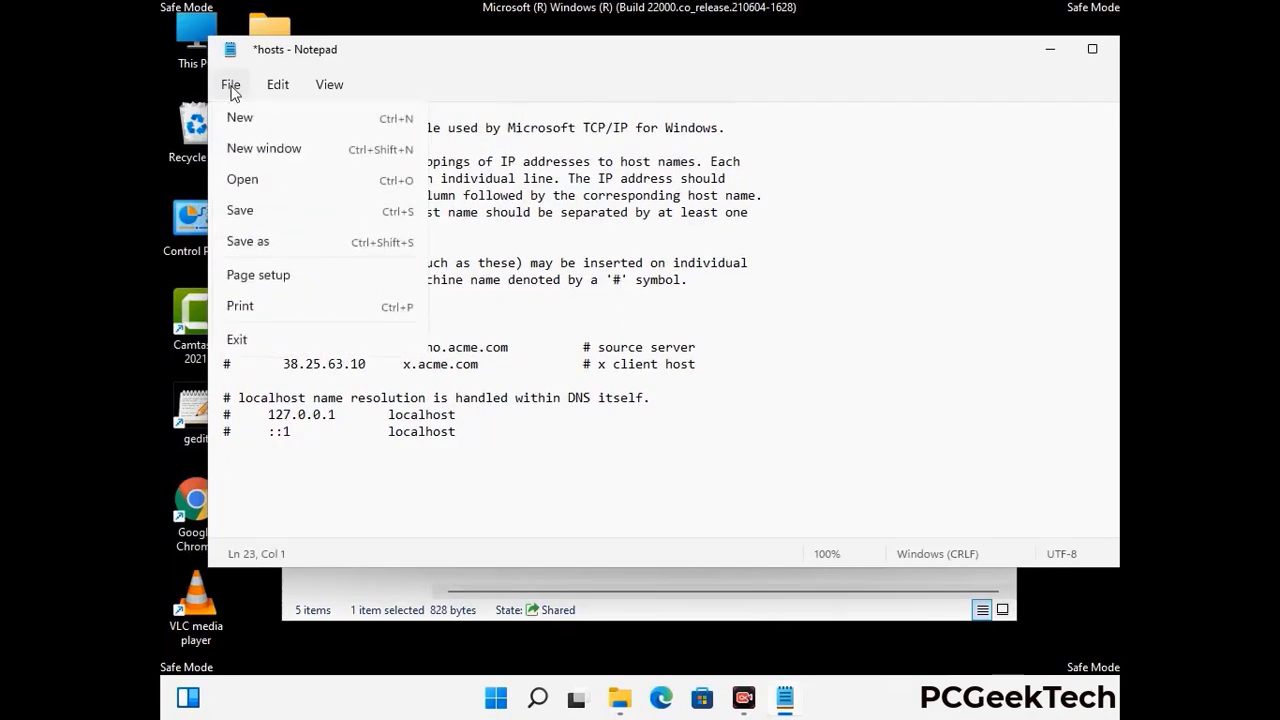
{"action": "left_click", "coordinate": [240, 212]}
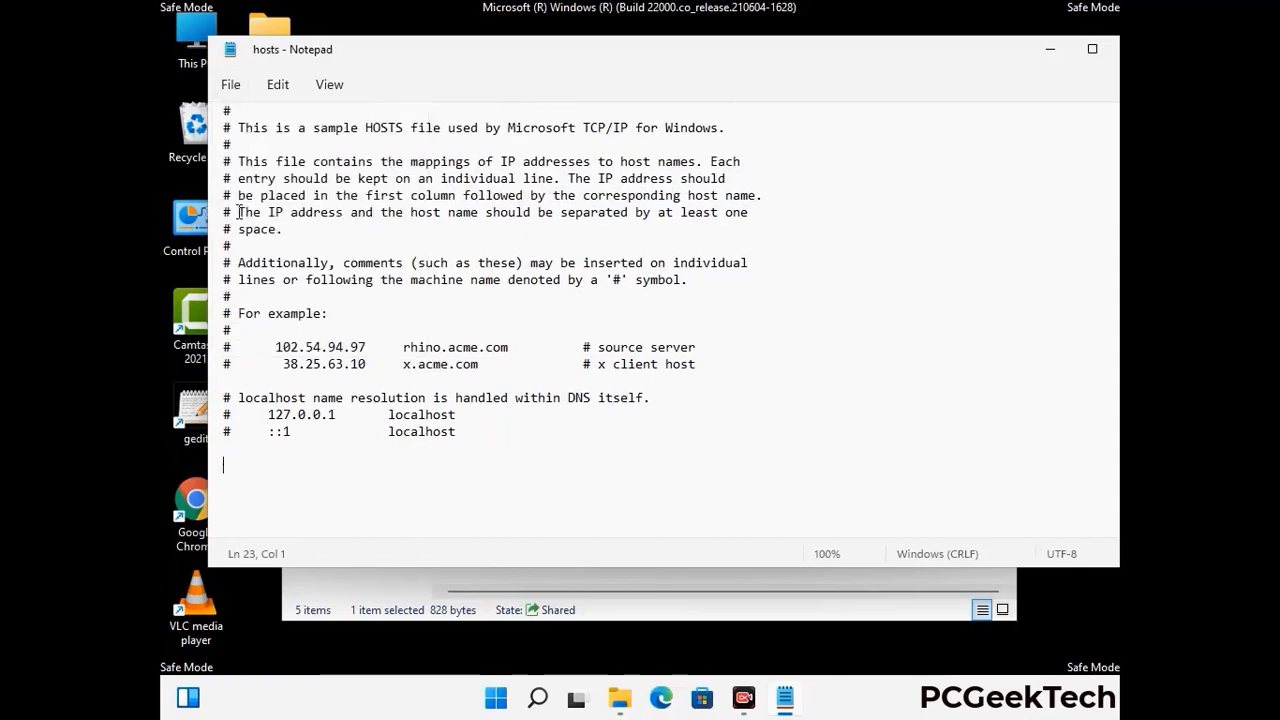
Step: Close the hosts file and the etc folder window
{"action": "left_click_drag", "start_coordinate": [966, 62], "coordinate": [822, 62]}
{"action": "left_click", "coordinate": [987, 52]}
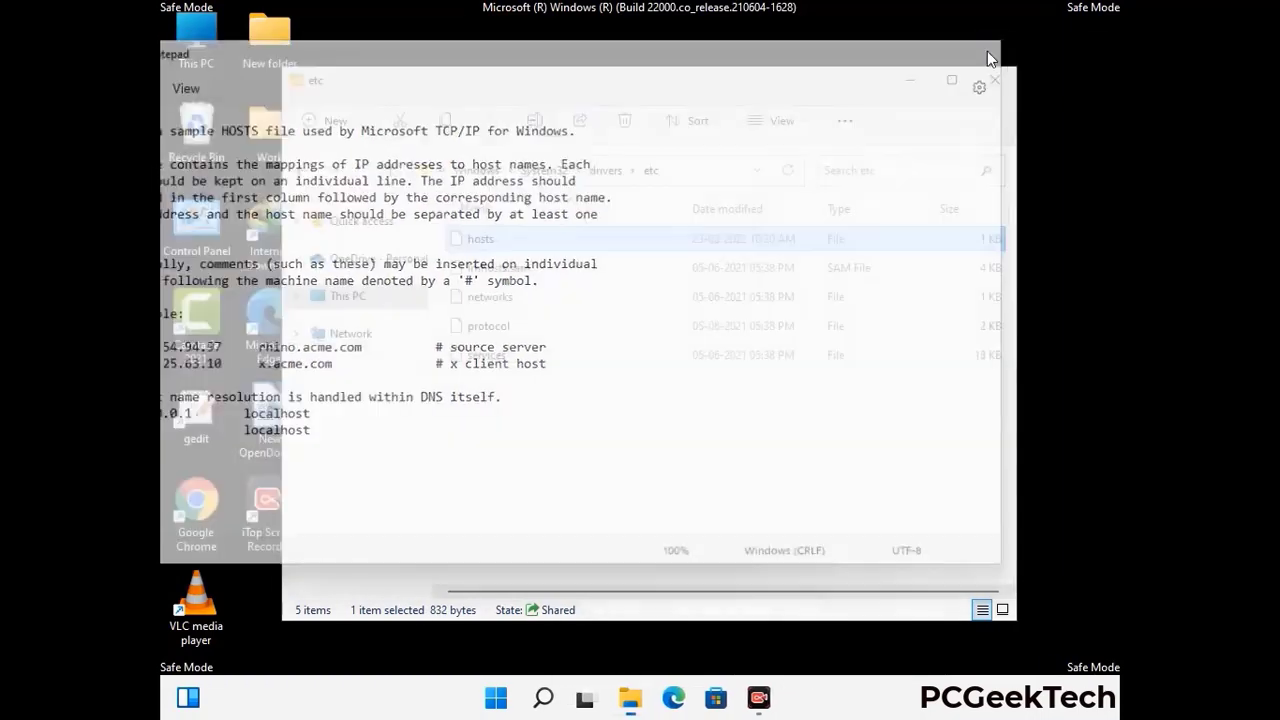
{"action": "left_click", "coordinate": [997, 76]}
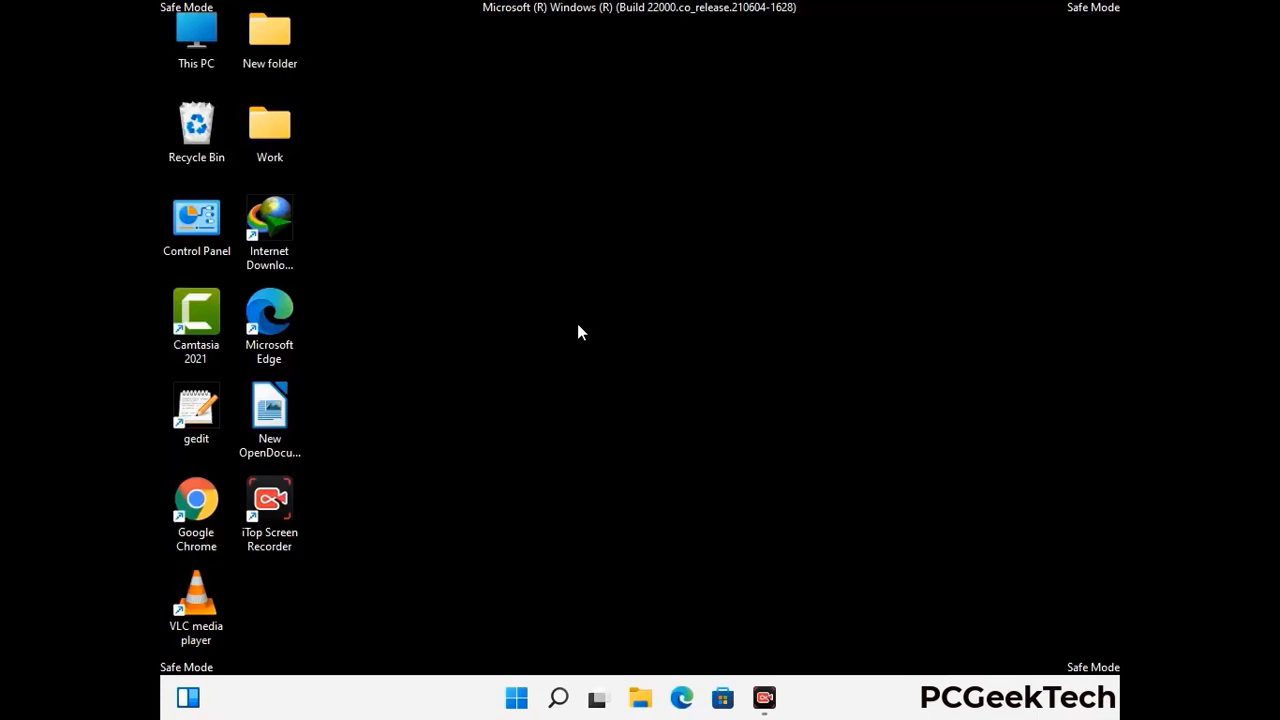
Step: Open the Roaming AppData folder by running %appdata%
{"action": "key", "text": "super+r"}
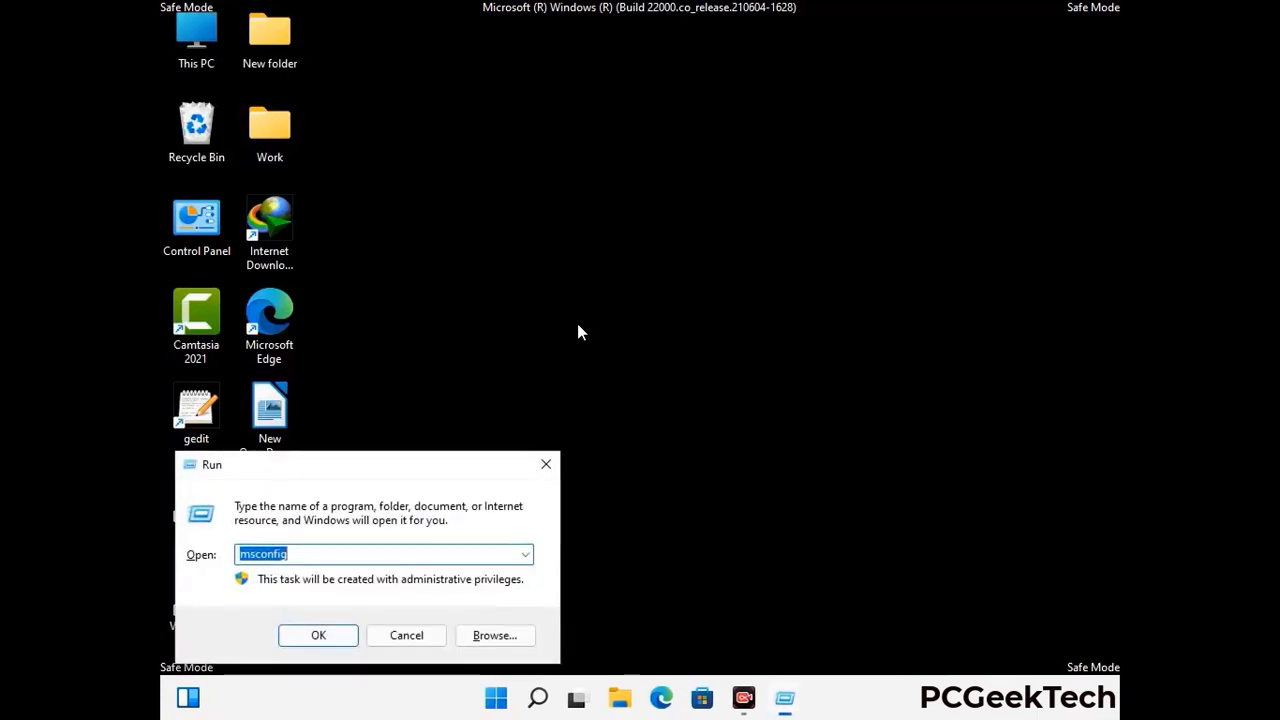
{"action": "left_click_drag", "start_coordinate": [367, 461], "coordinate": [596, 200]}
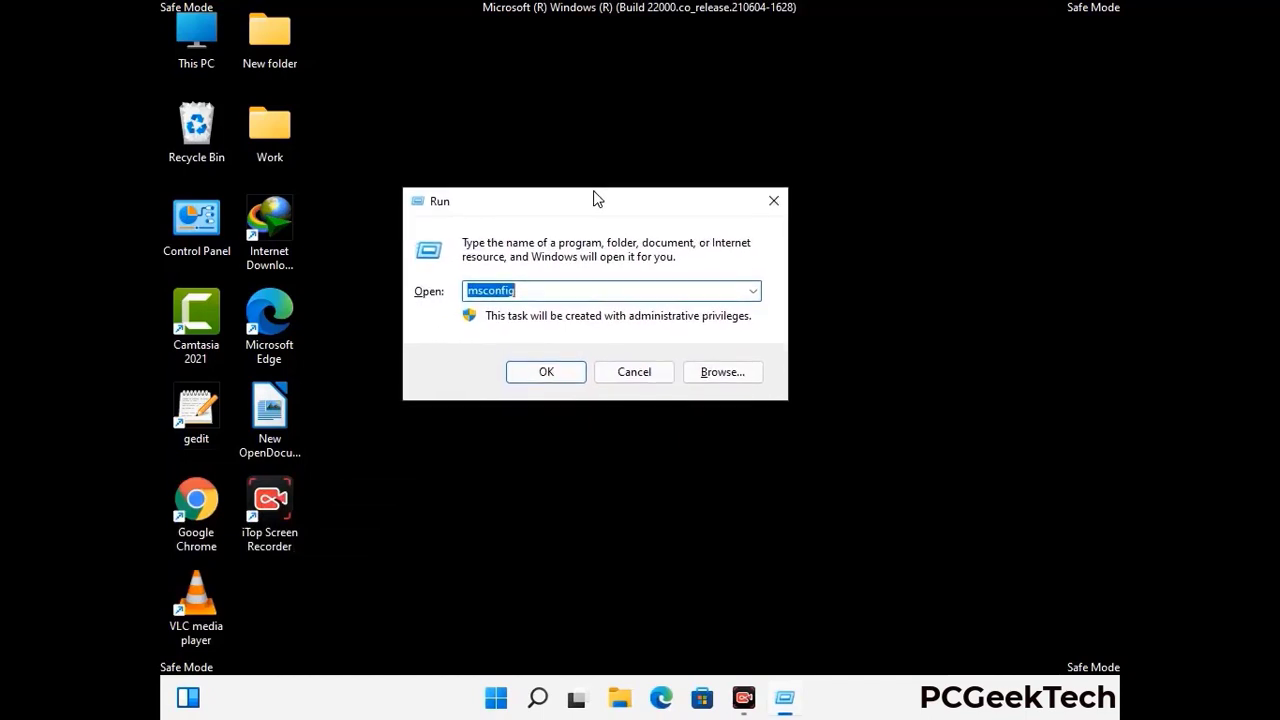
{"action": "type", "text": "%"}
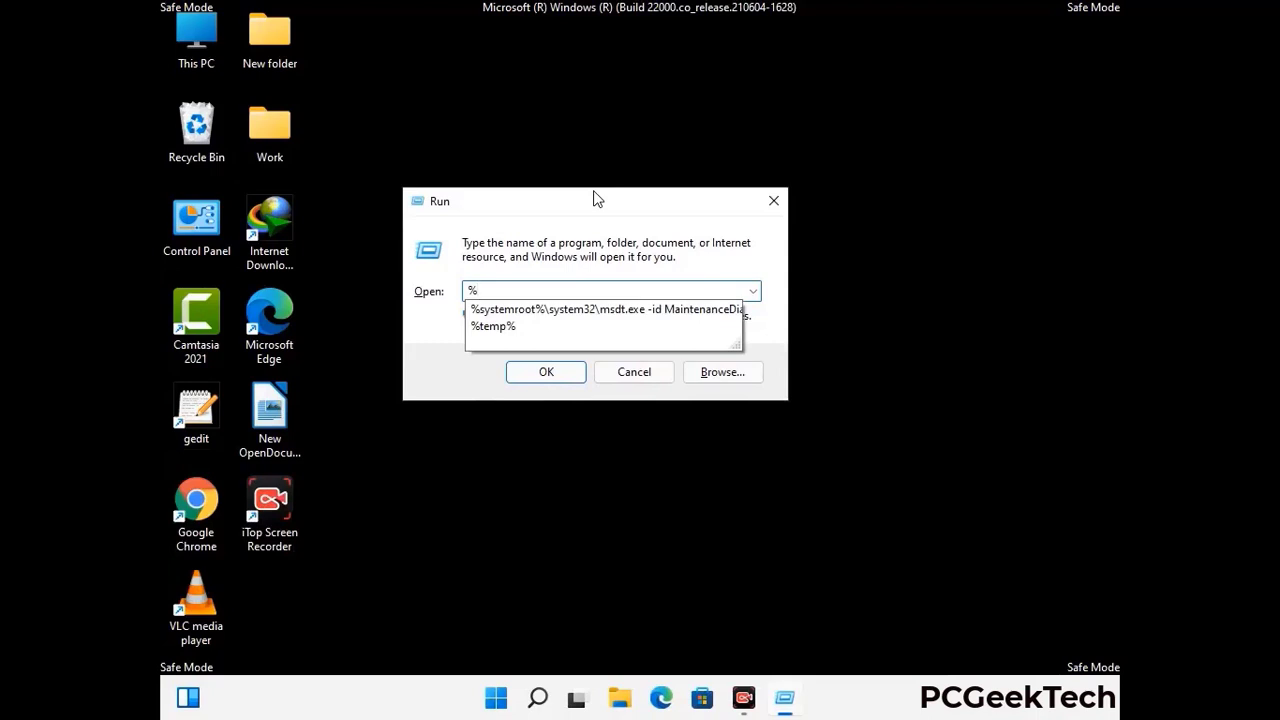
{"action": "type", "text": "appdata%"}
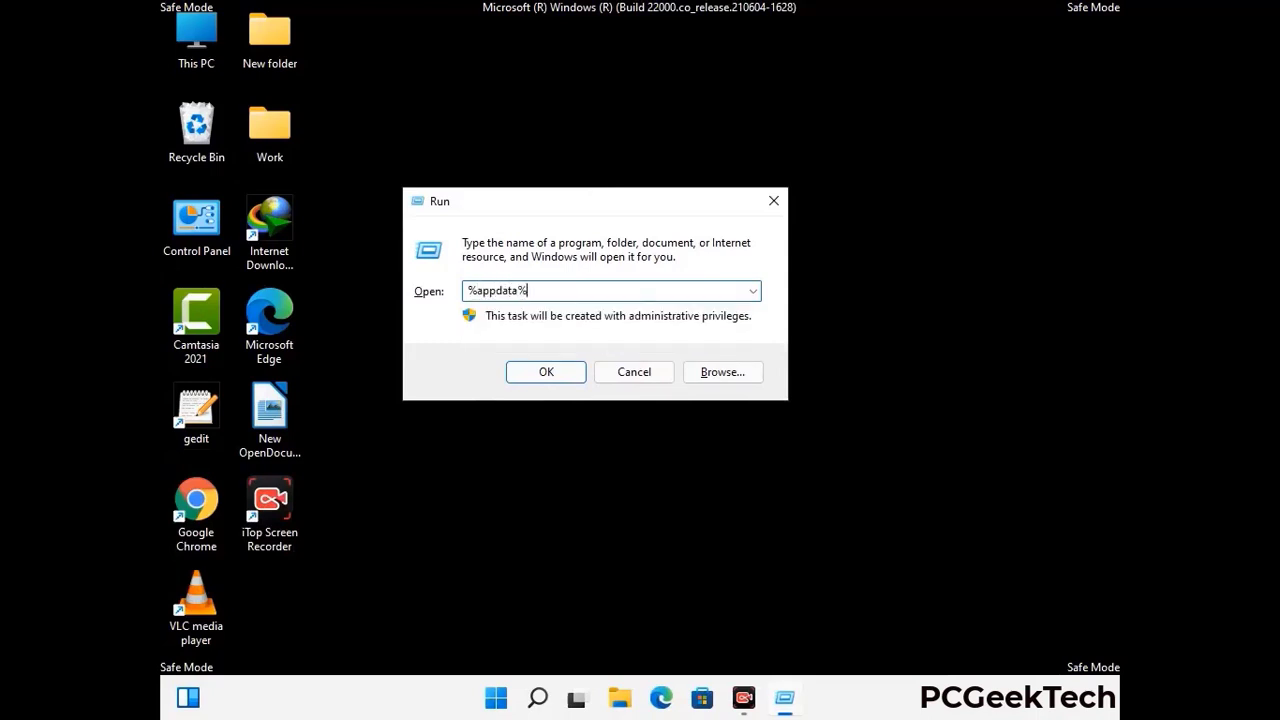
{"action": "key", "text": "Return"}
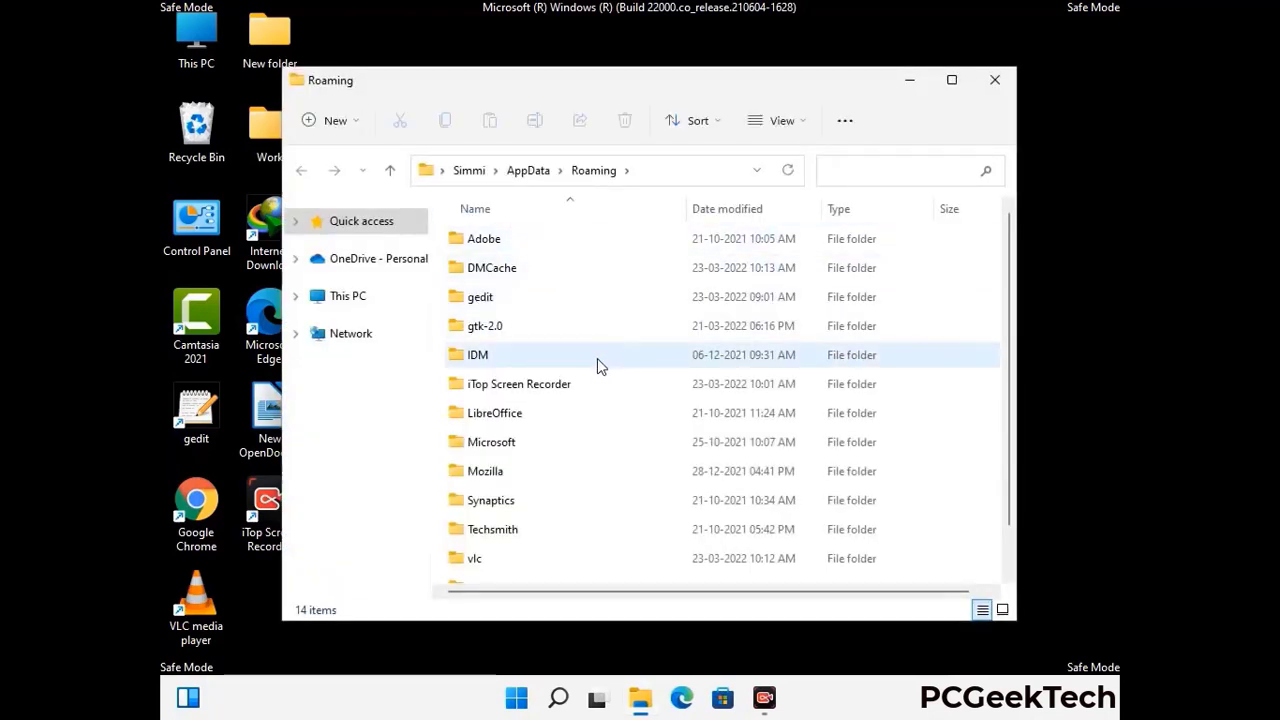
Step: Delete the Zoom folder and close the Roaming window
{"action": "scroll", "coordinate": [600, 370], "scroll_direction": "down", "scroll_amount": 1}
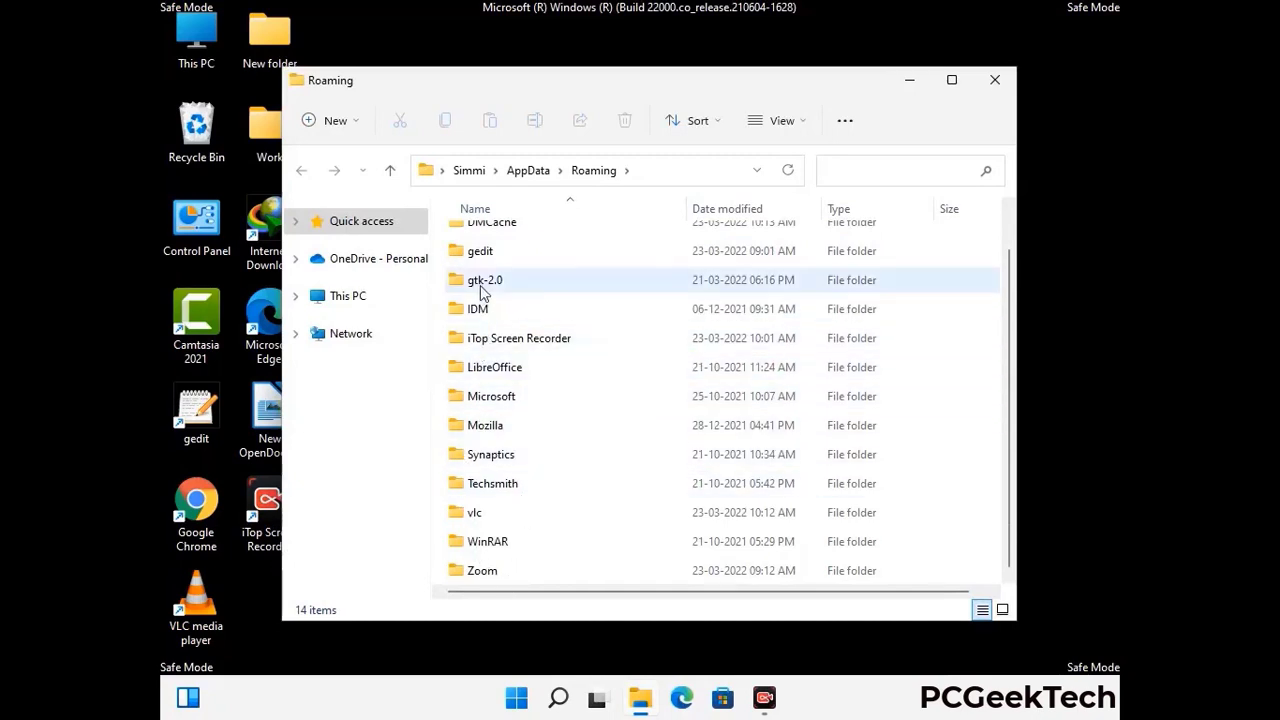
{"action": "scroll", "coordinate": [475, 310], "scroll_direction": "up", "scroll_amount": 1}
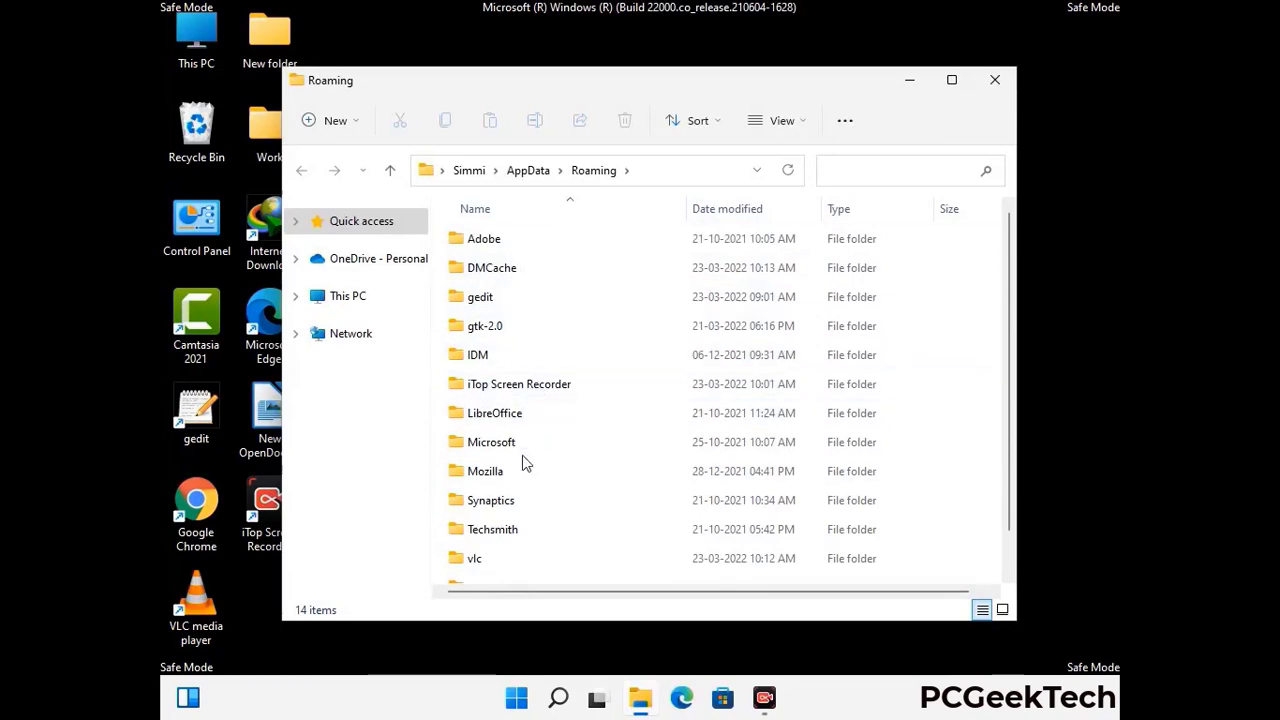
{"action": "scroll", "coordinate": [522, 468], "scroll_direction": "down", "scroll_amount": 1}
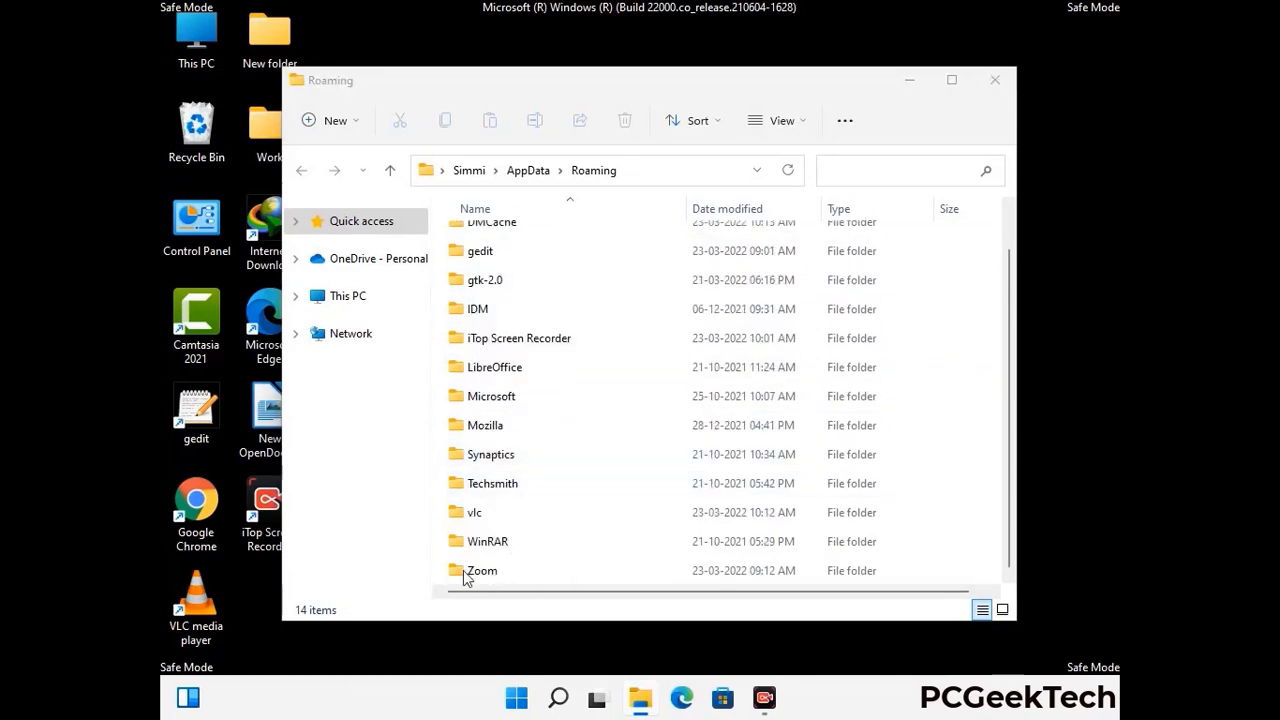
{"action": "left_click", "coordinate": [716, 568]}
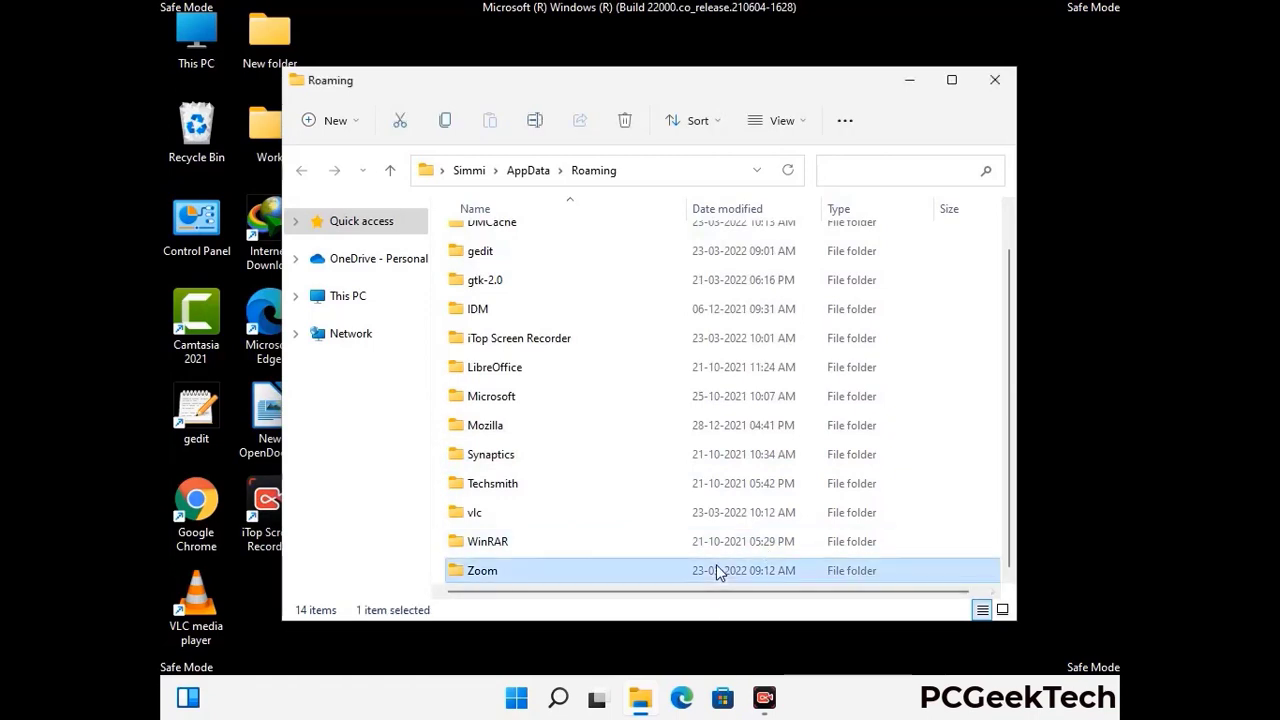
{"action": "left_click", "coordinate": [633, 127]}
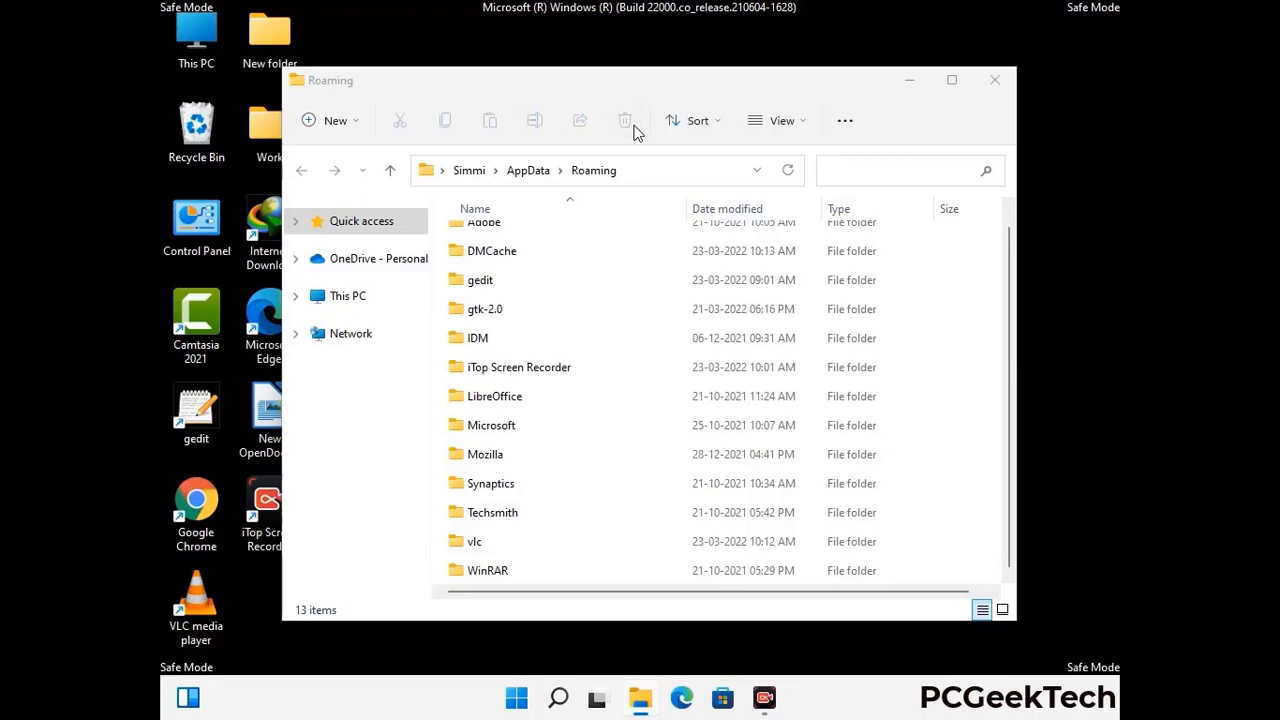
{"action": "left_click", "coordinate": [993, 84]}
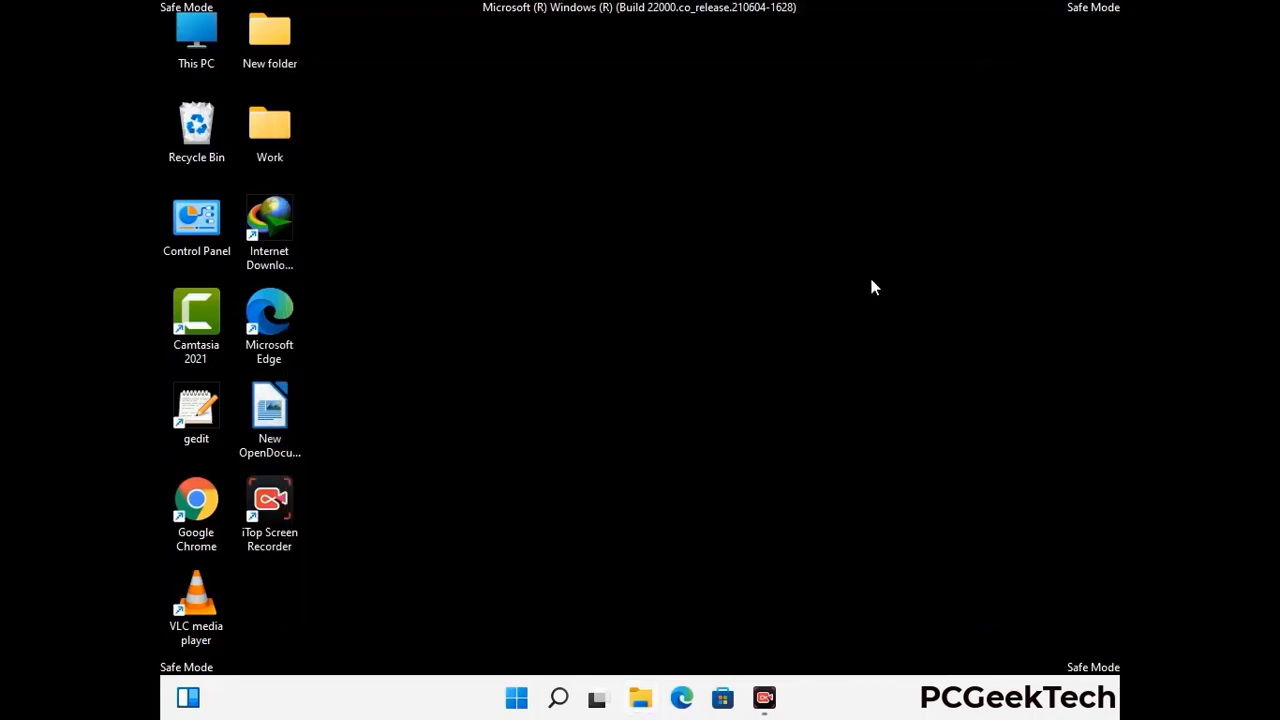
Step: Open the Local AppData folder by running %LocalAppData%
{"action": "key", "text": "super+r"}
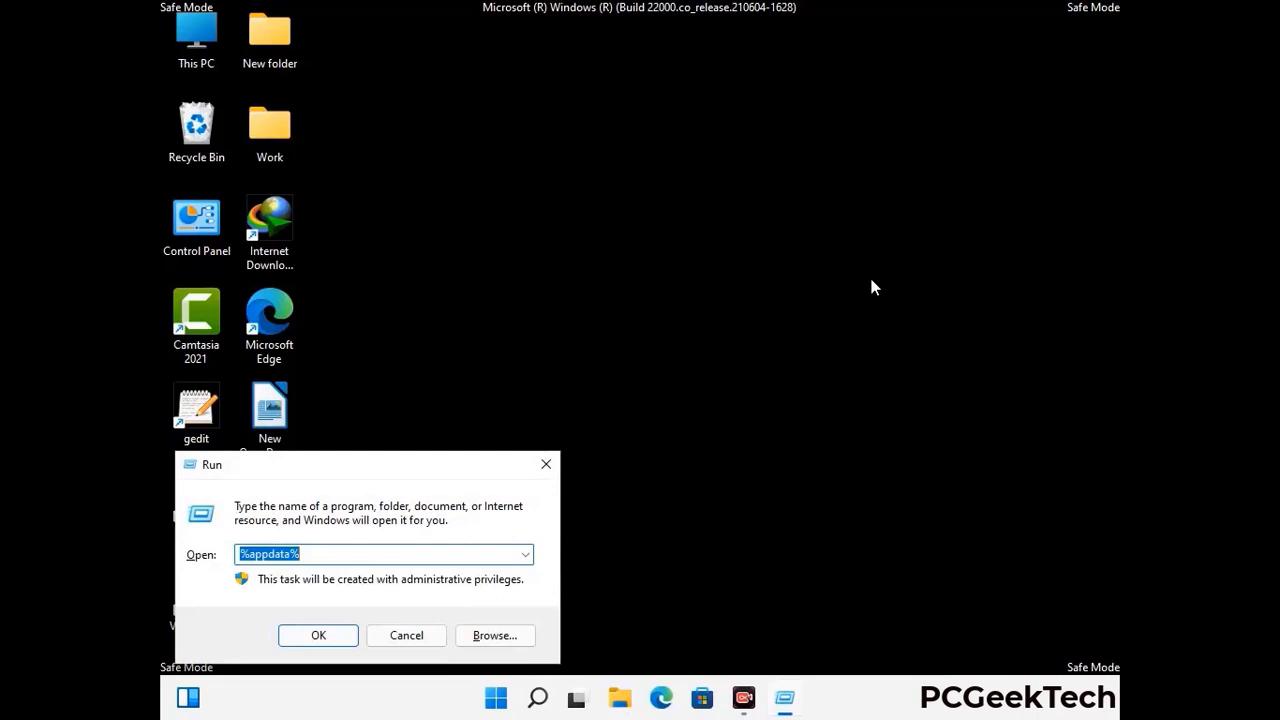
{"action": "left_click_drag", "start_coordinate": [401, 476], "coordinate": [671, 253]}
{"action": "type", "text": "%Local"}
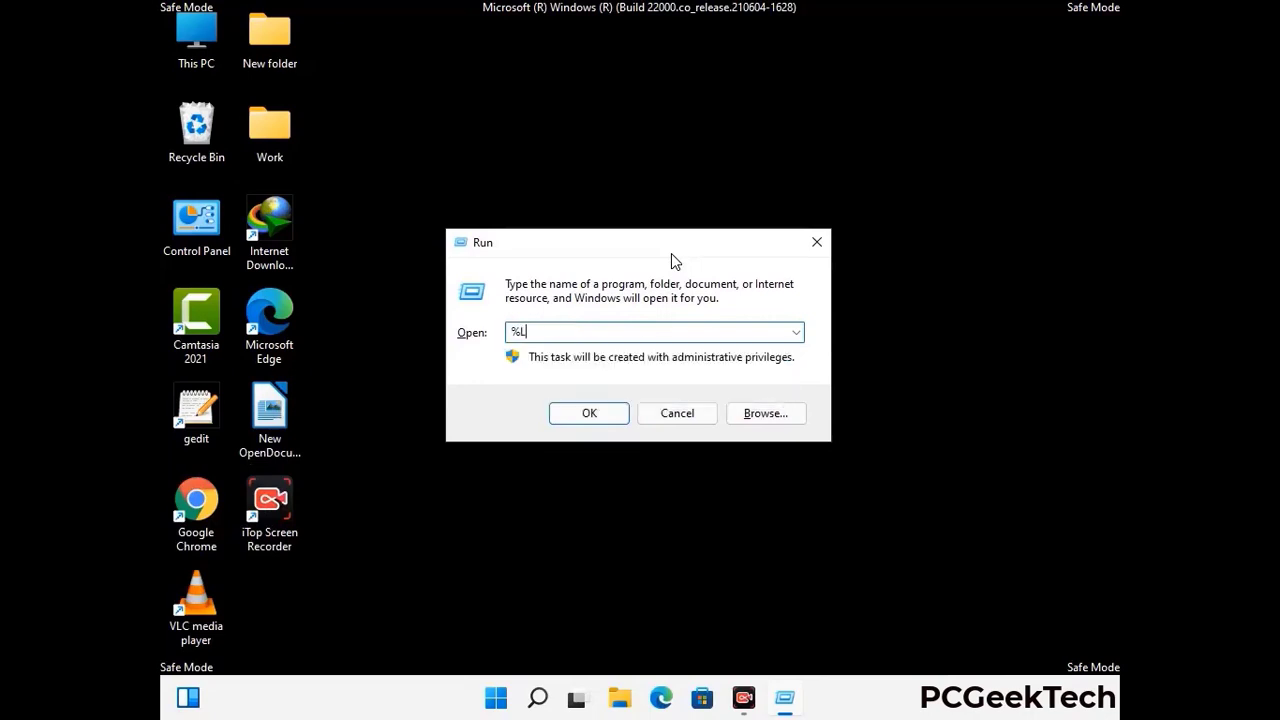
{"action": "type", "text": "App"}
{"action": "key", "text": "Return"}
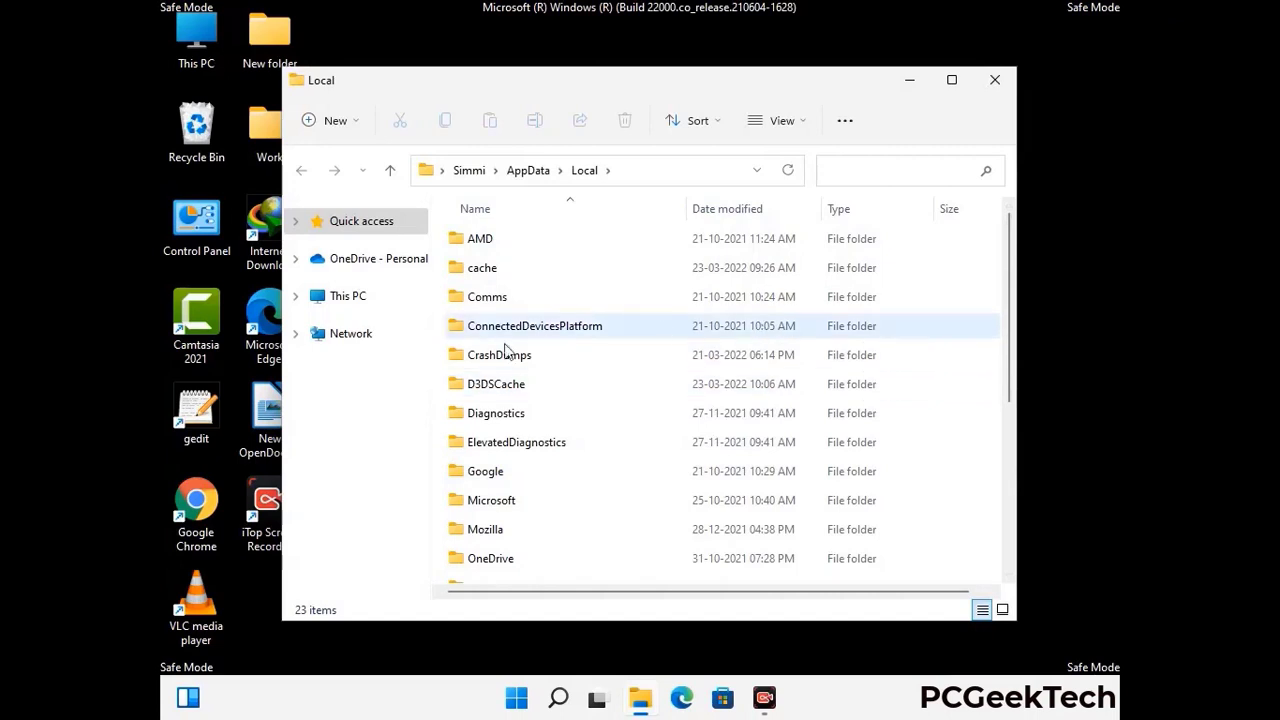
Step: Recycle the Mozilla folder and close the Local window
{"action": "scroll", "coordinate": [533, 420], "scroll_direction": "down", "scroll_amount": 1}
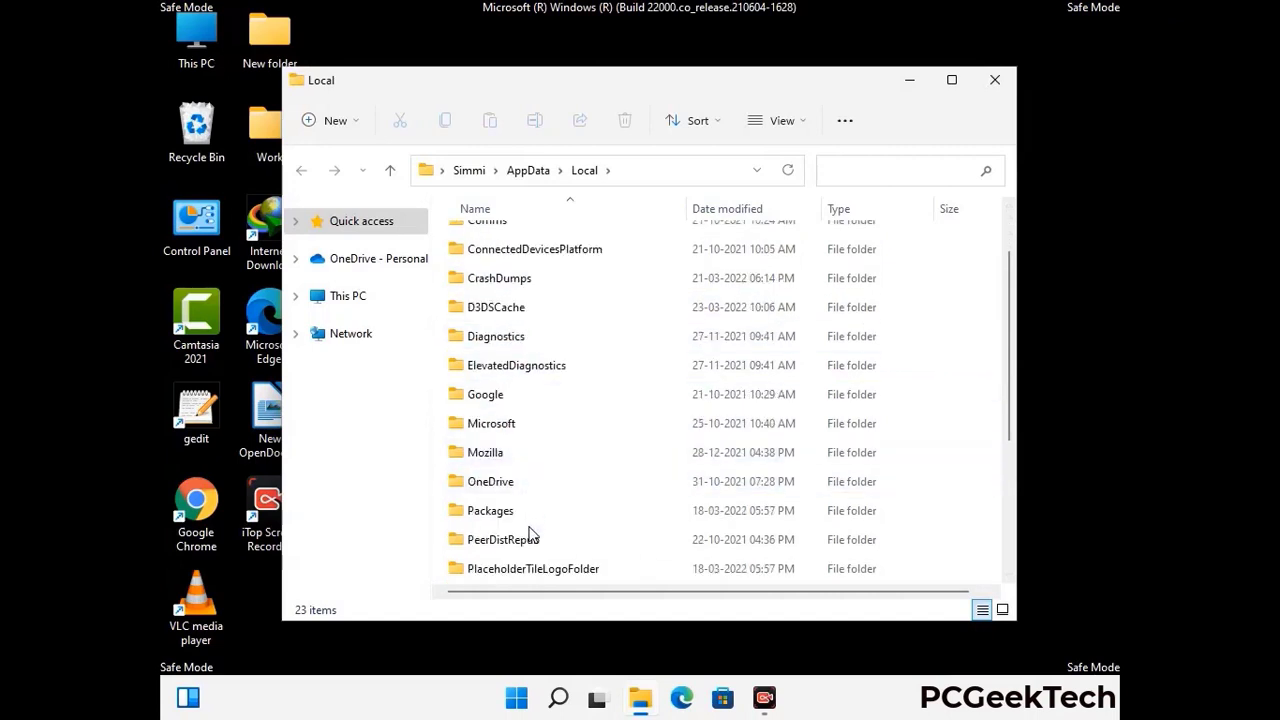
{"action": "left_click", "coordinate": [498, 456]}
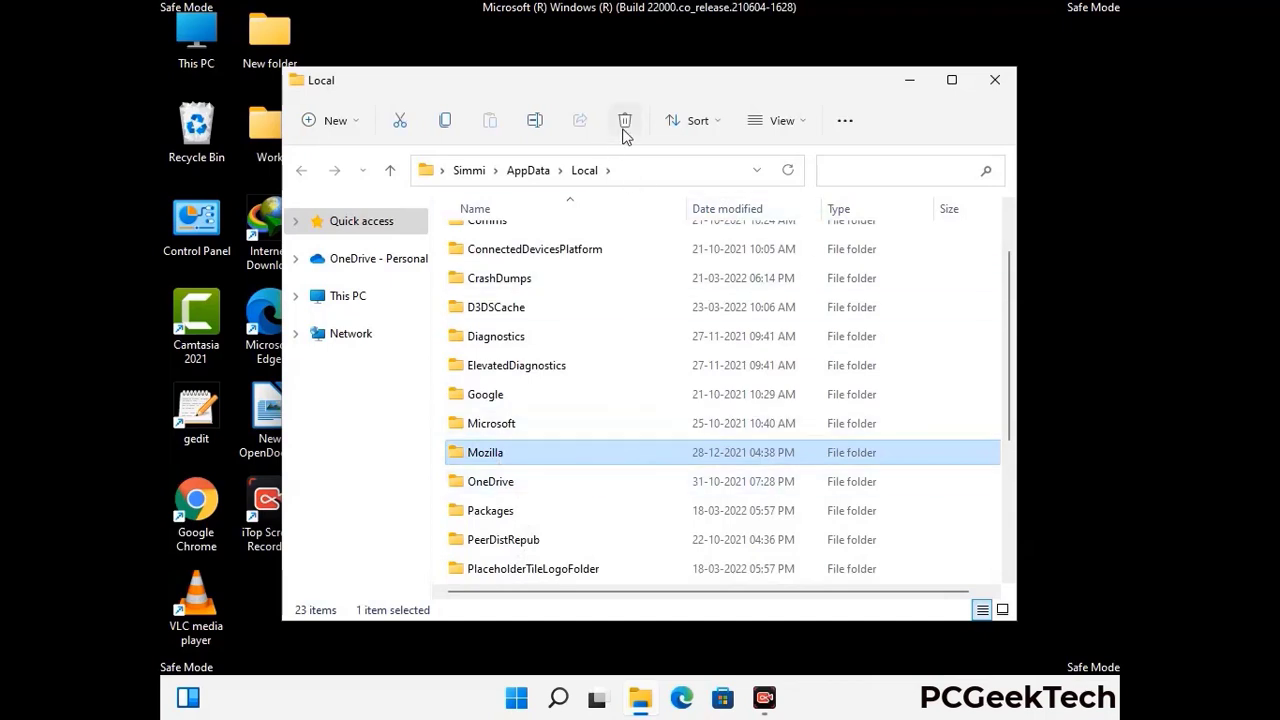
{"action": "left_click", "coordinate": [622, 132]}
{"action": "left_click", "coordinate": [623, 125]}
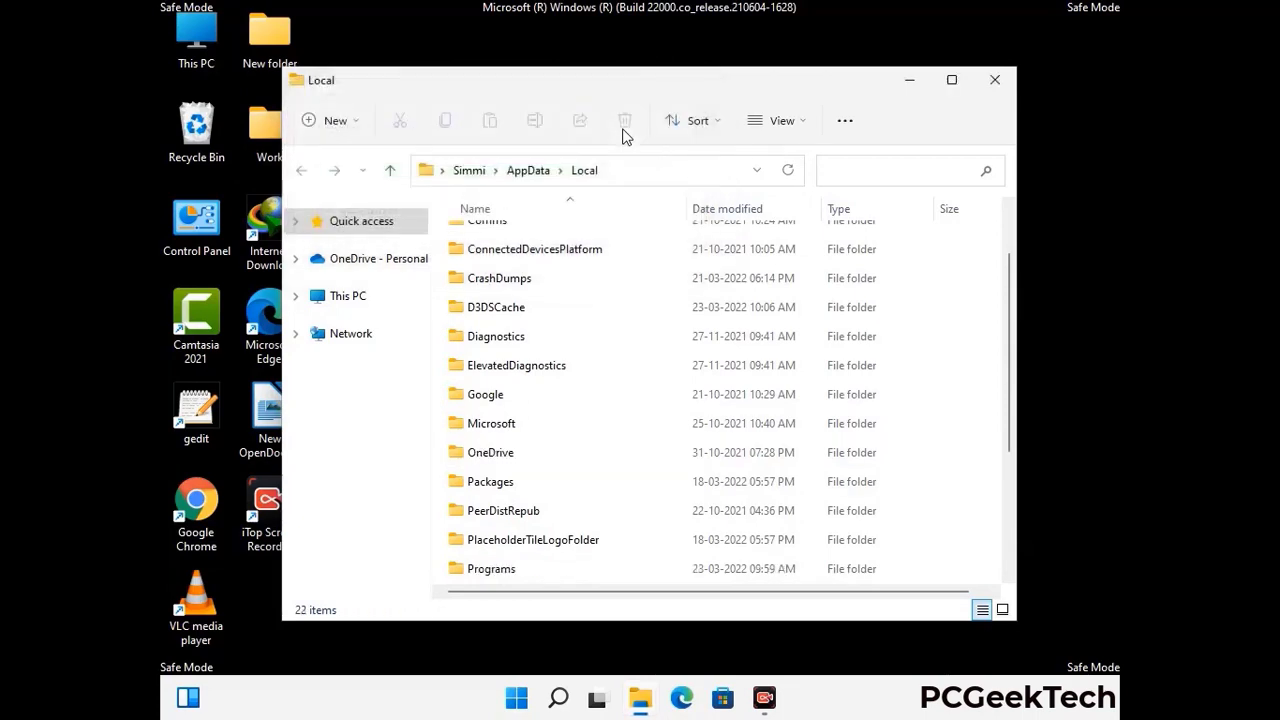
{"action": "left_click", "coordinate": [996, 88]}
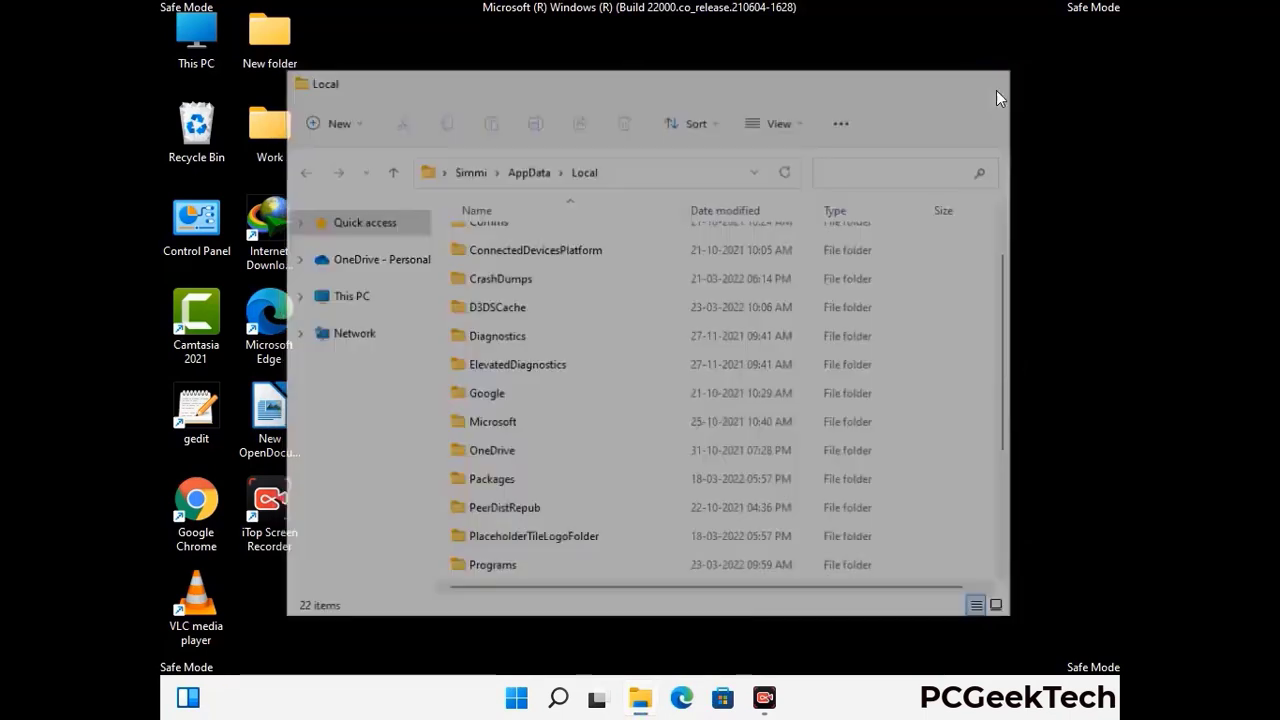
Step: Open C:\ProgramData by running %ProgramData%
{"action": "key", "text": "super+r"}
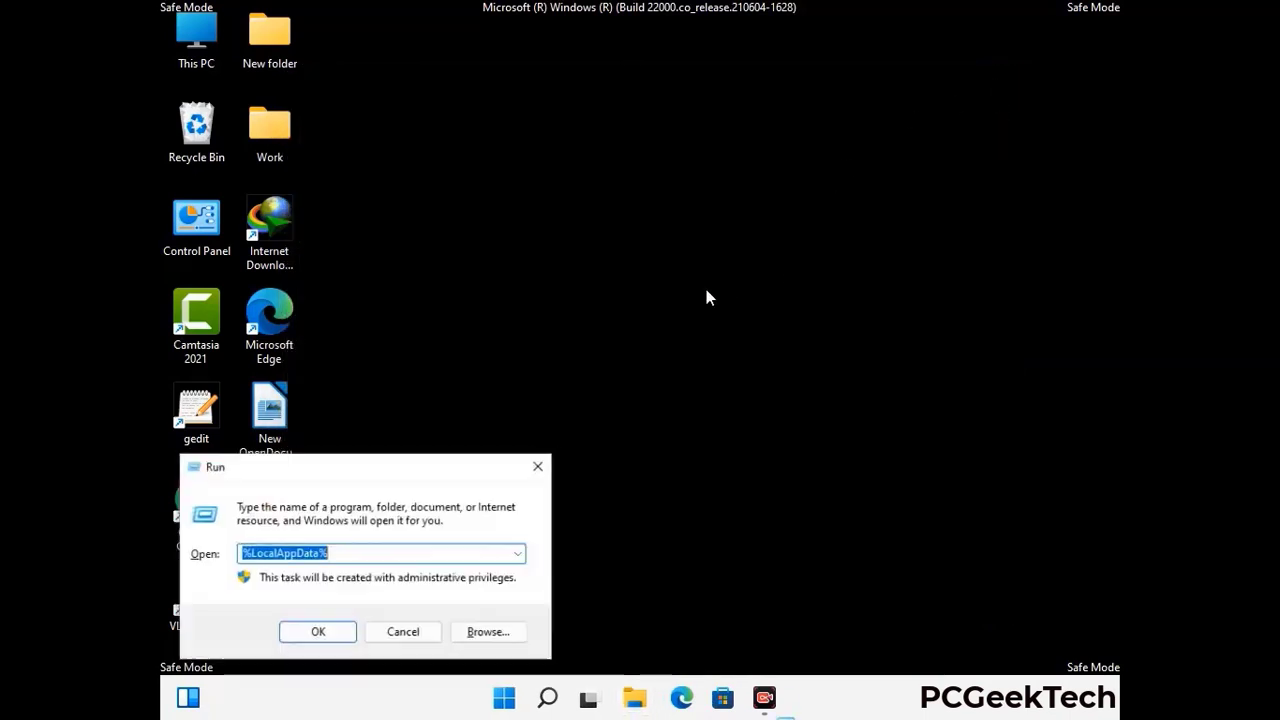
{"action": "left_click_drag", "start_coordinate": [325, 472], "coordinate": [586, 262]}
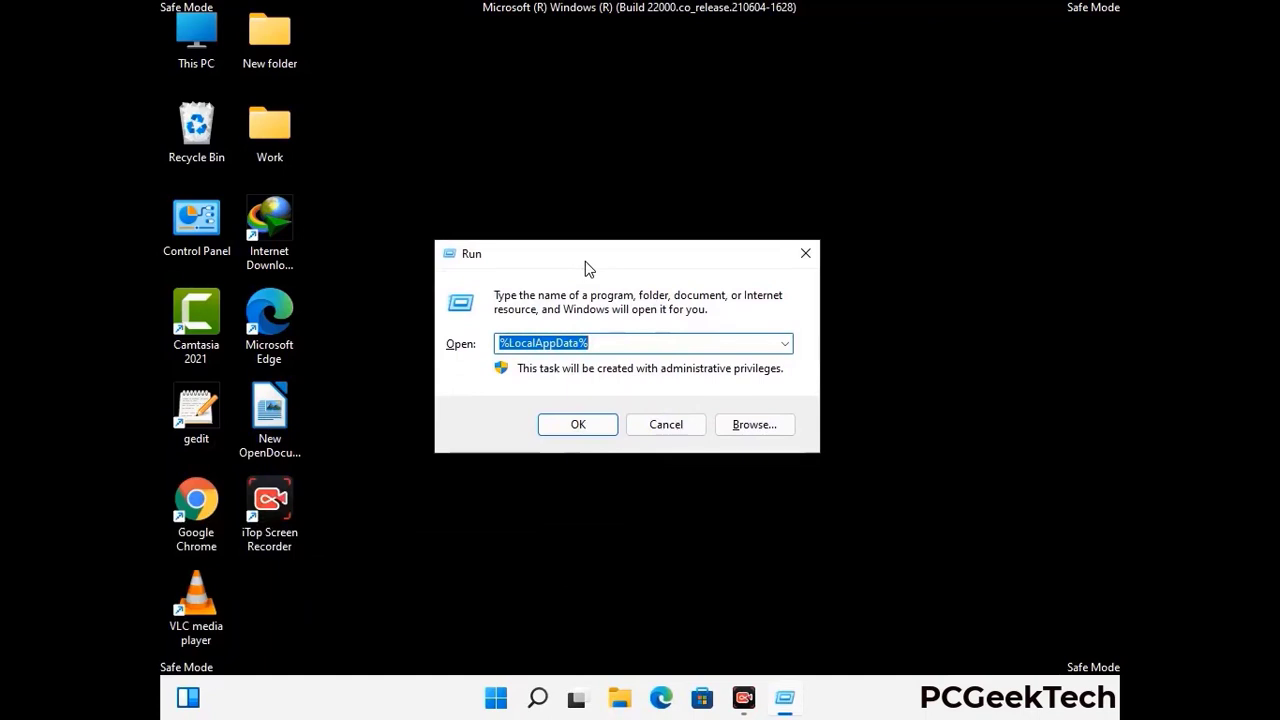
{"action": "type", "text": "%"}
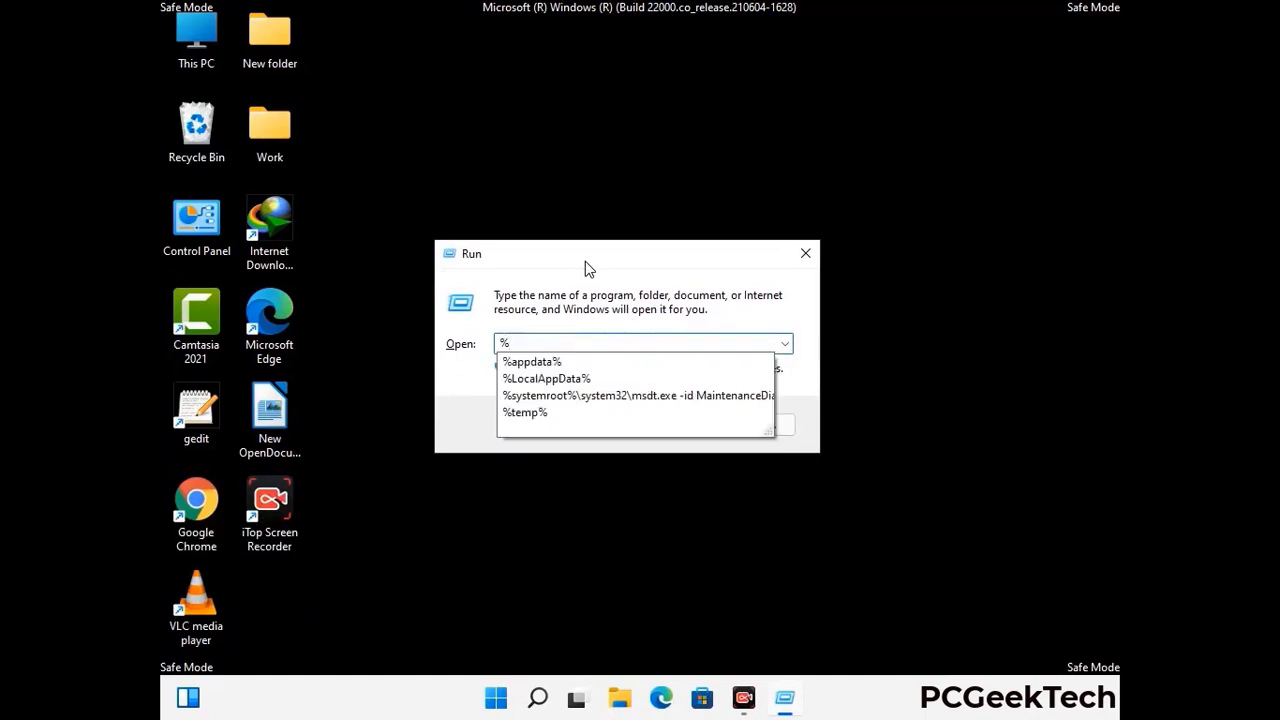
{"action": "type", "text": "ProgramData%"}
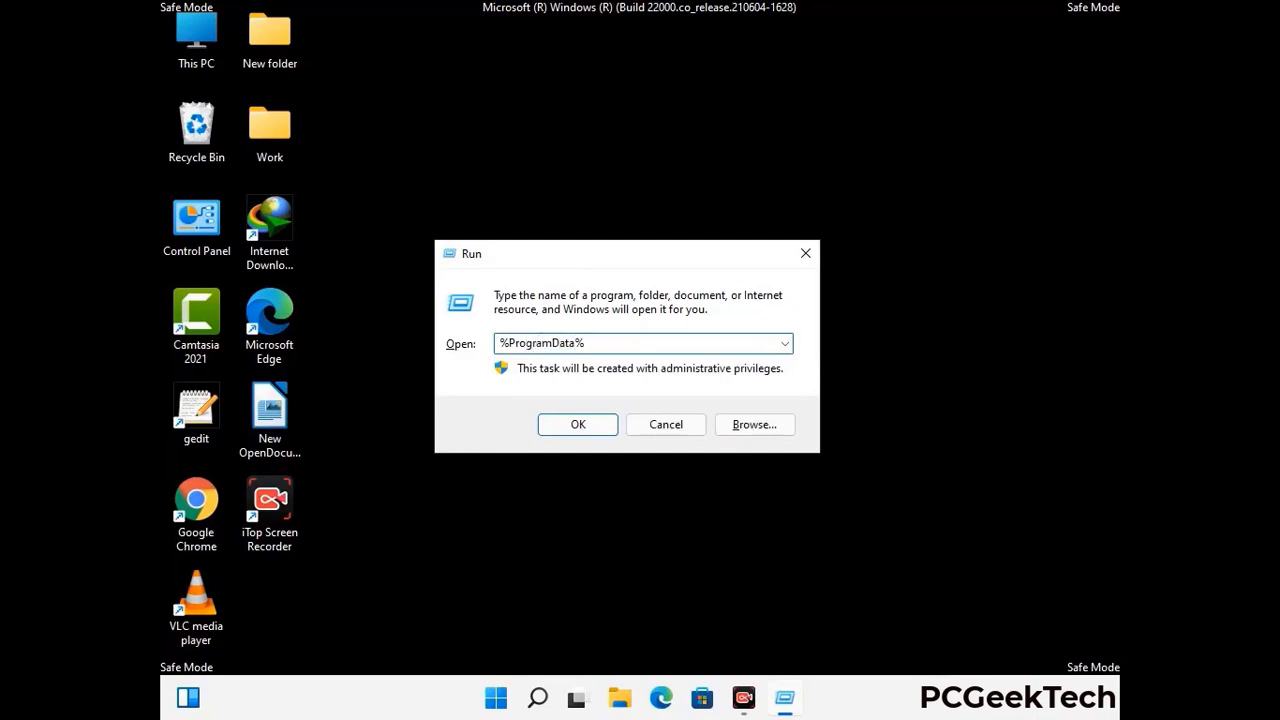
{"action": "key", "text": "Return"}
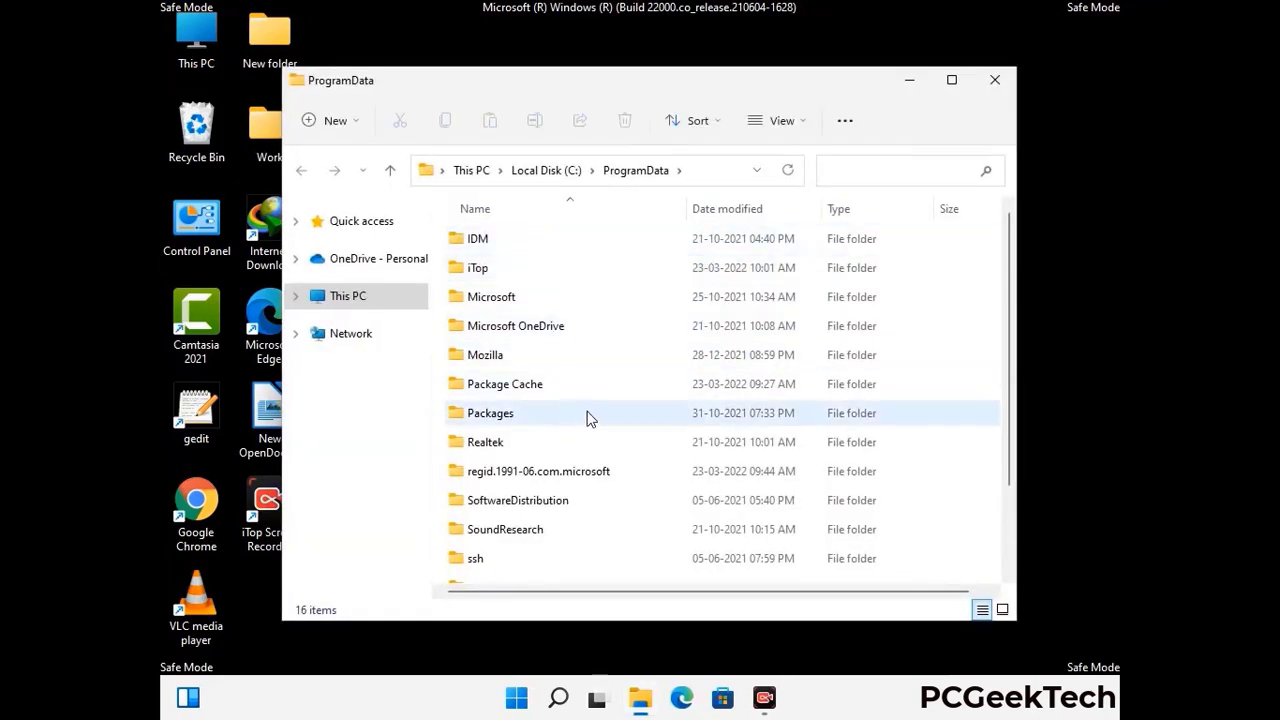
Step: Delete the Mozilla folder from ProgramData and close the window
{"action": "scroll", "coordinate": [587, 425], "scroll_direction": "down", "scroll_amount": 1}
{"action": "scroll", "coordinate": [587, 426], "scroll_direction": "down", "scroll_amount": 1}
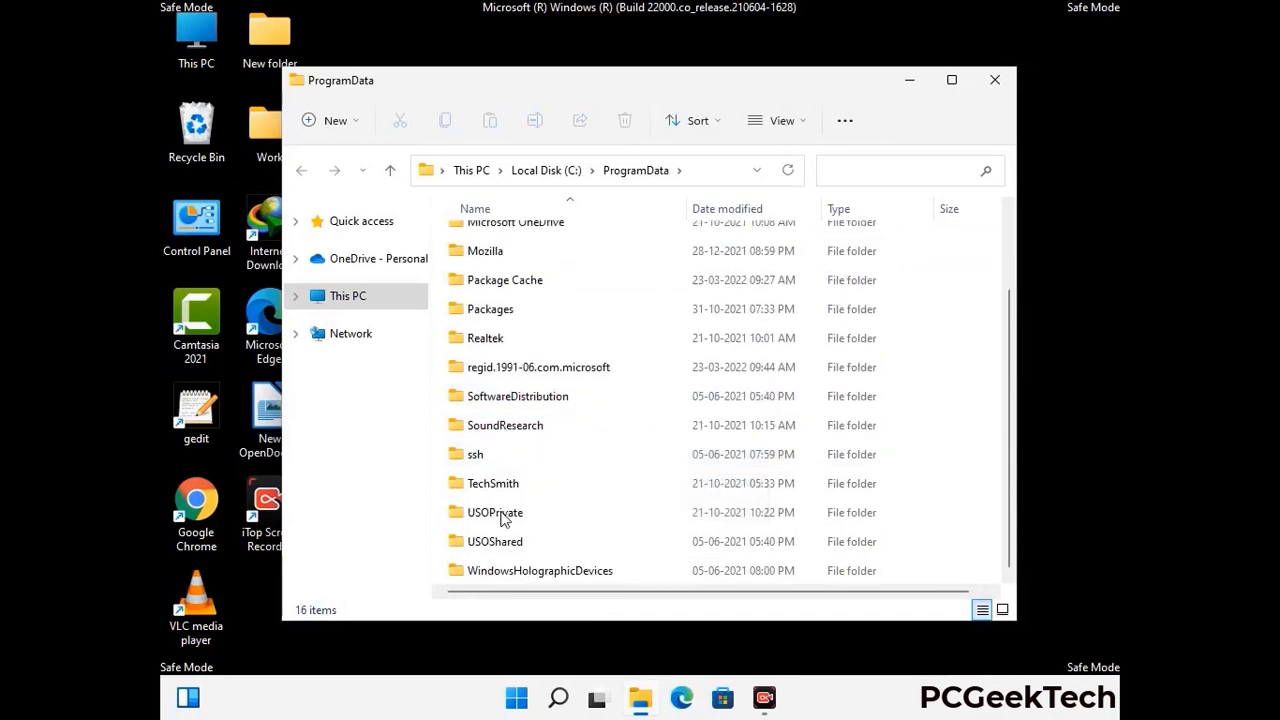
{"action": "left_click", "coordinate": [491, 250]}
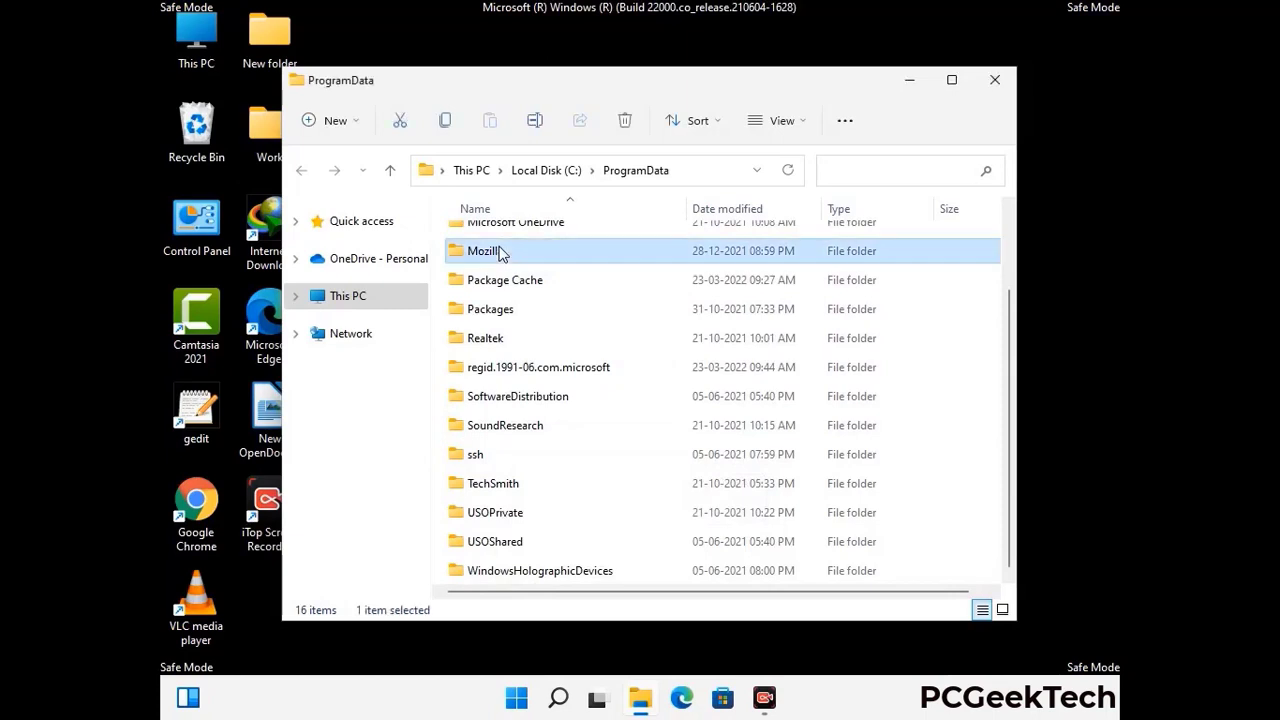
{"action": "left_click", "coordinate": [630, 122]}
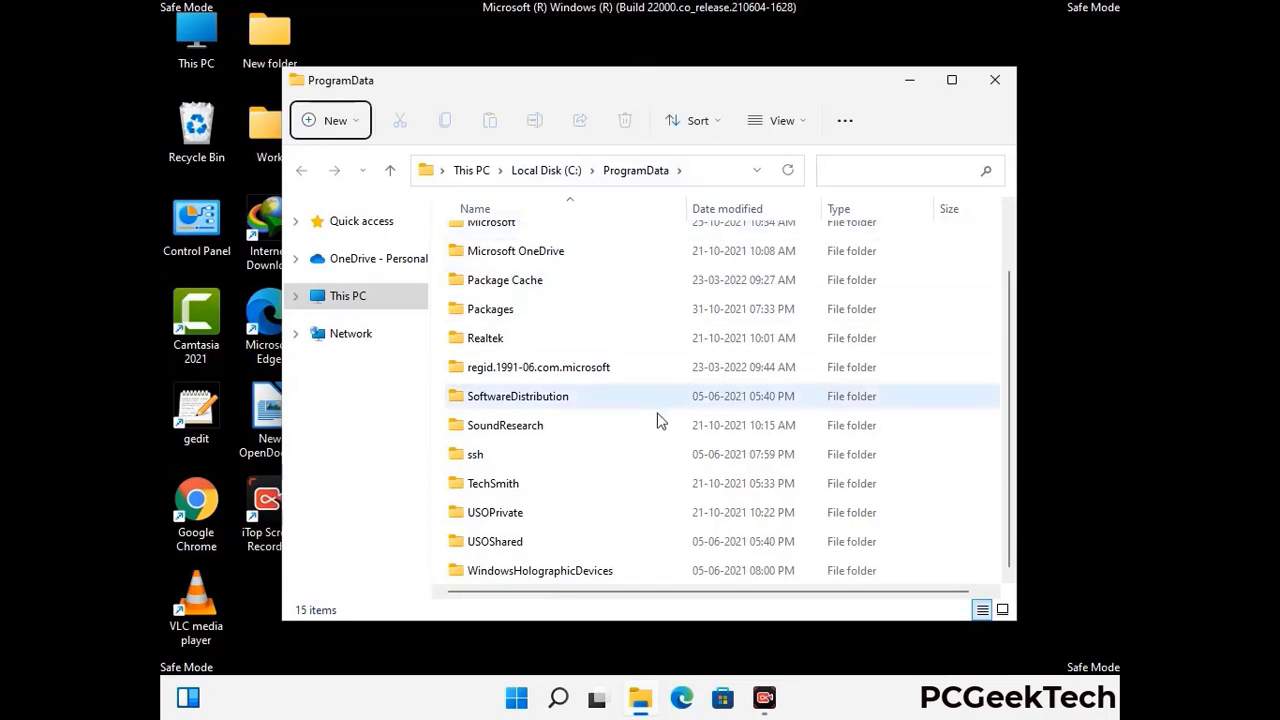
{"action": "scroll", "coordinate": [658, 422], "scroll_direction": "up", "scroll_amount": 1}
{"action": "left_click", "coordinate": [1002, 82]}
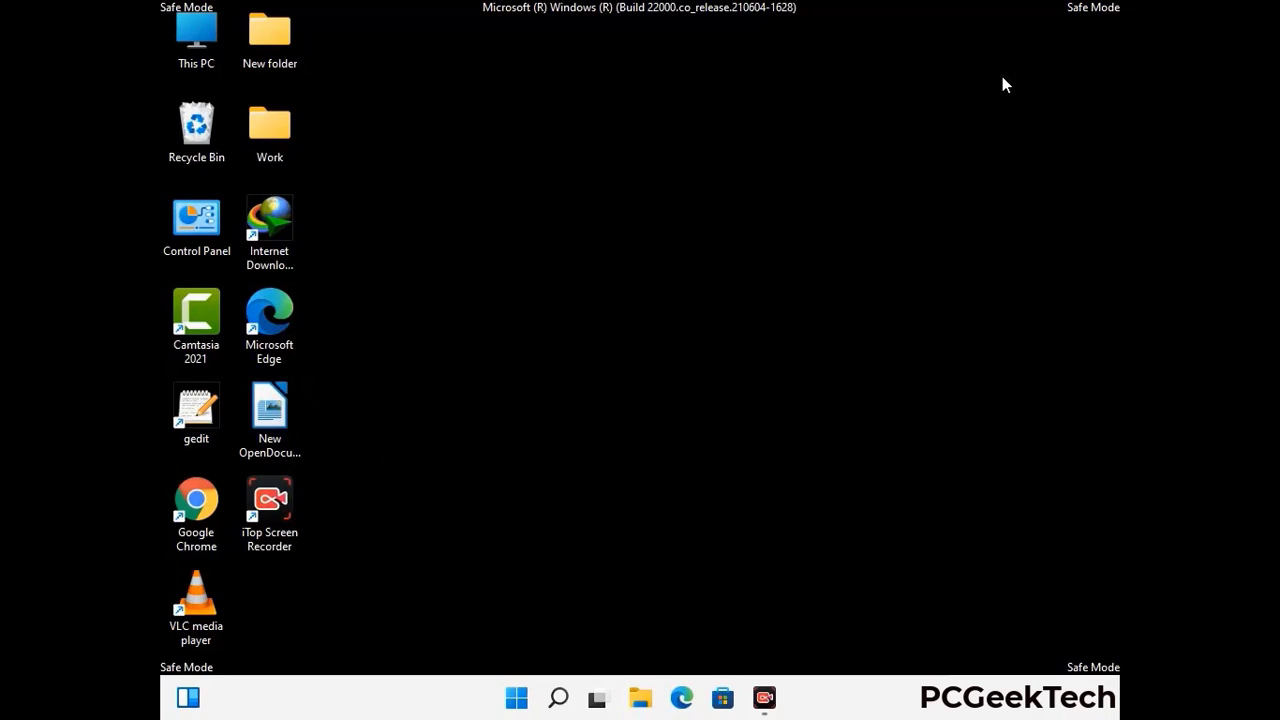
{"action": "key", "text": "super+r"}
{"action": "left_click_drag", "start_coordinate": [417, 462], "coordinate": [664, 251]}
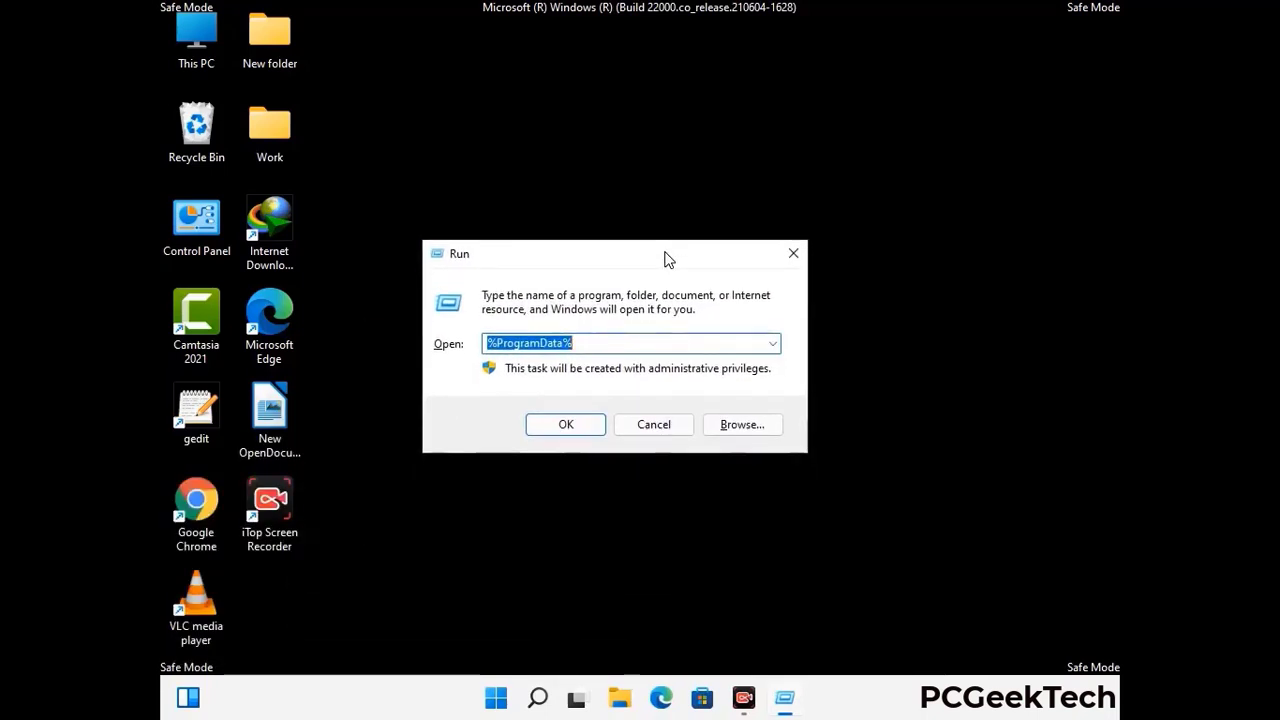
{"action": "type", "text": "%Wi"}
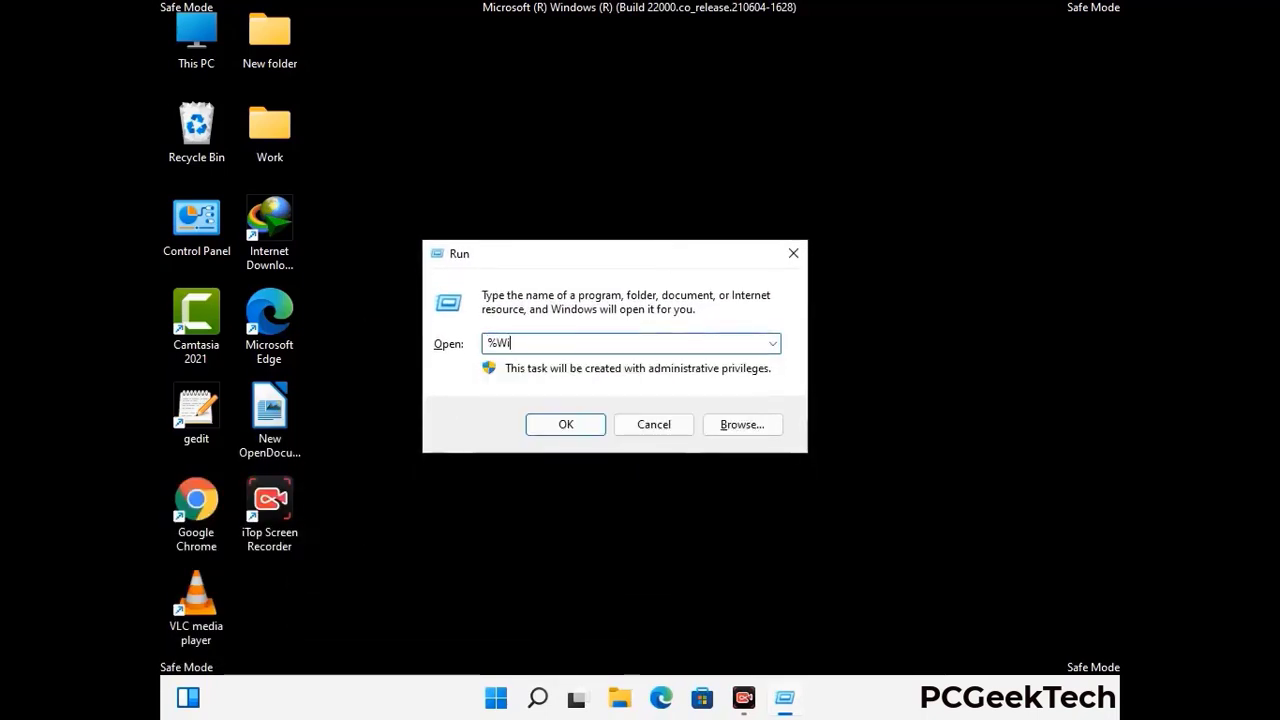
{"action": "type", "text": "nDir%"}
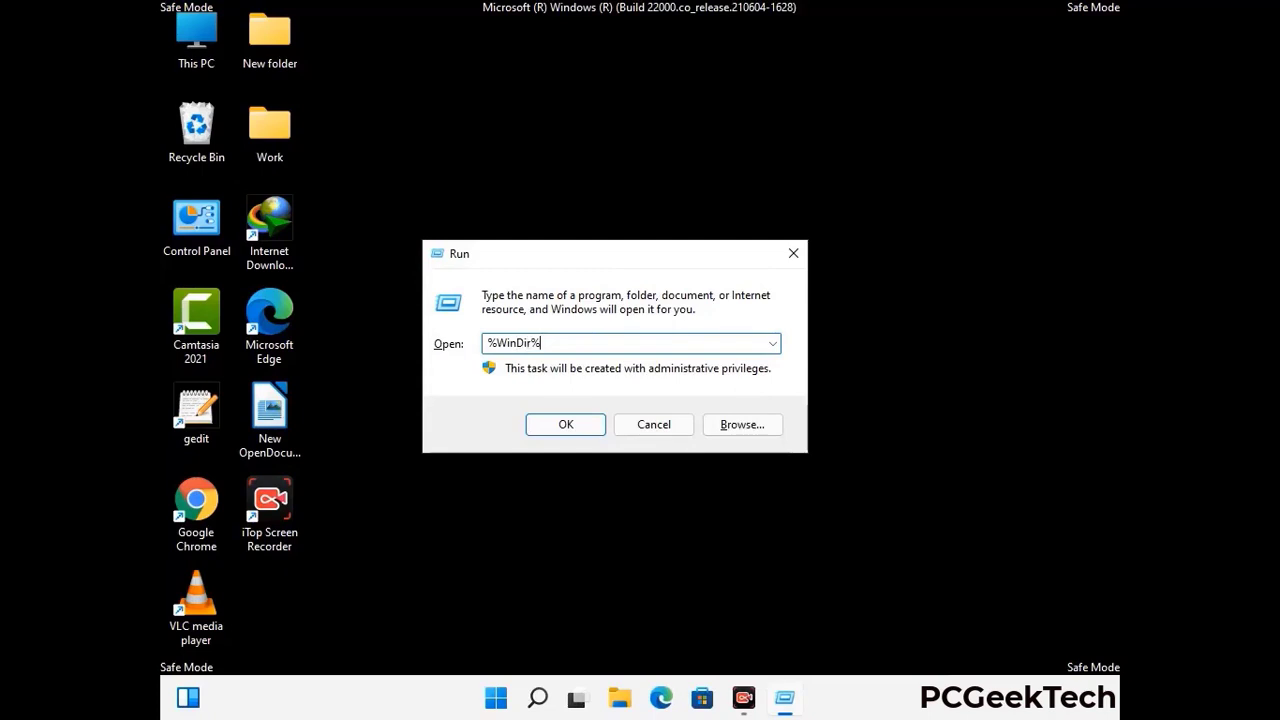
{"action": "key", "text": "Return"}
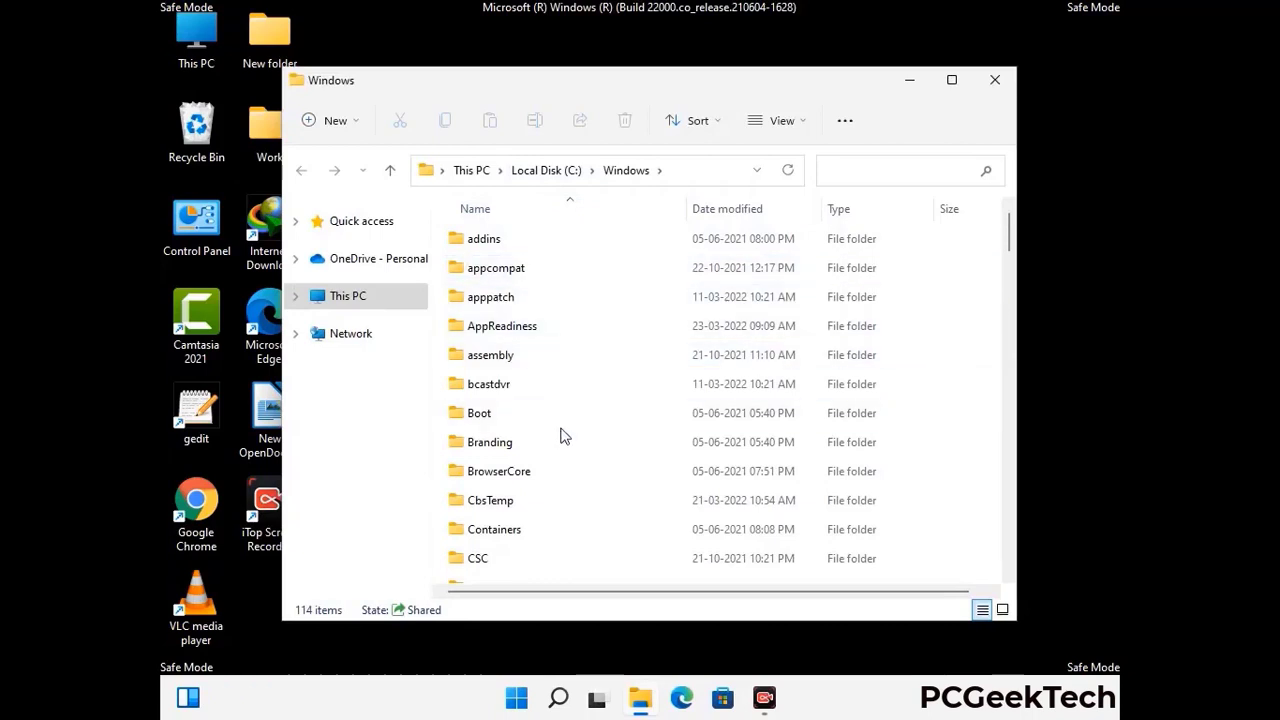
{"action": "scroll", "coordinate": [563, 440], "scroll_direction": "down", "scroll_amount": 1}
{"action": "scroll", "coordinate": [563, 443], "scroll_direction": "down", "scroll_amount": 2}
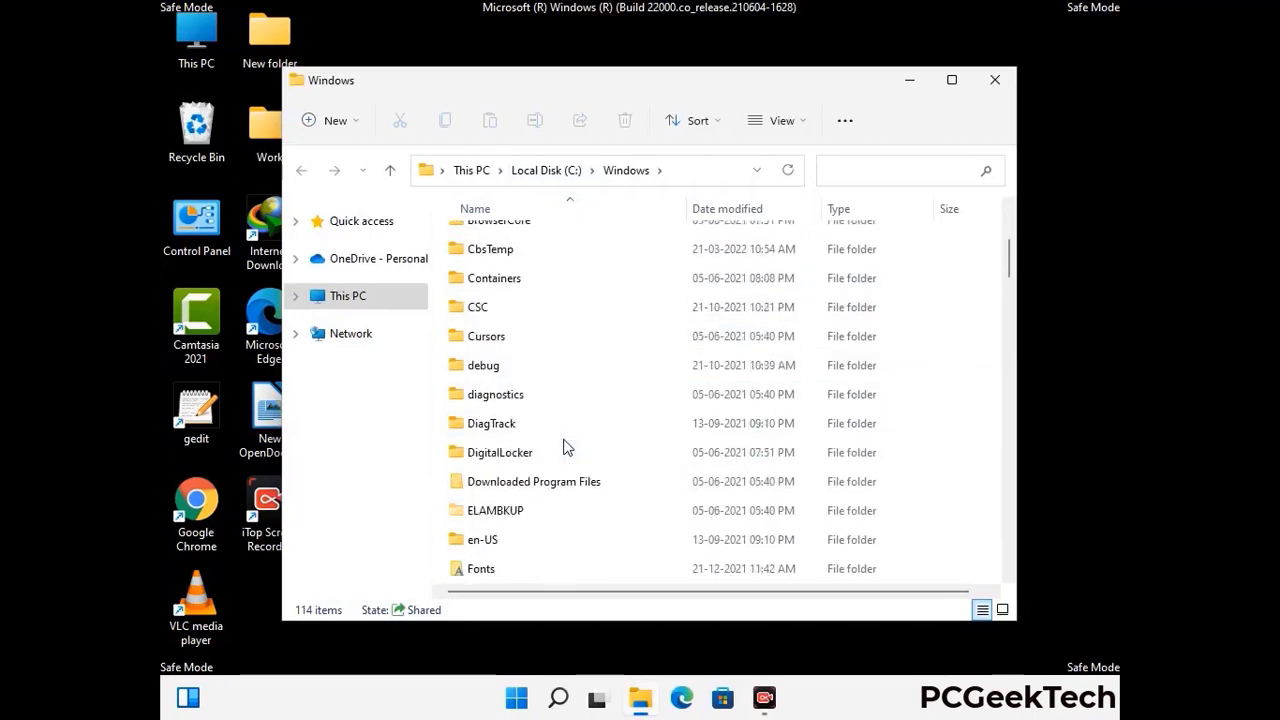
{"action": "scroll", "coordinate": [565, 447], "scroll_direction": "down", "scroll_amount": 1}
{"action": "scroll", "coordinate": [563, 450], "scroll_direction": "down", "scroll_amount": 5}
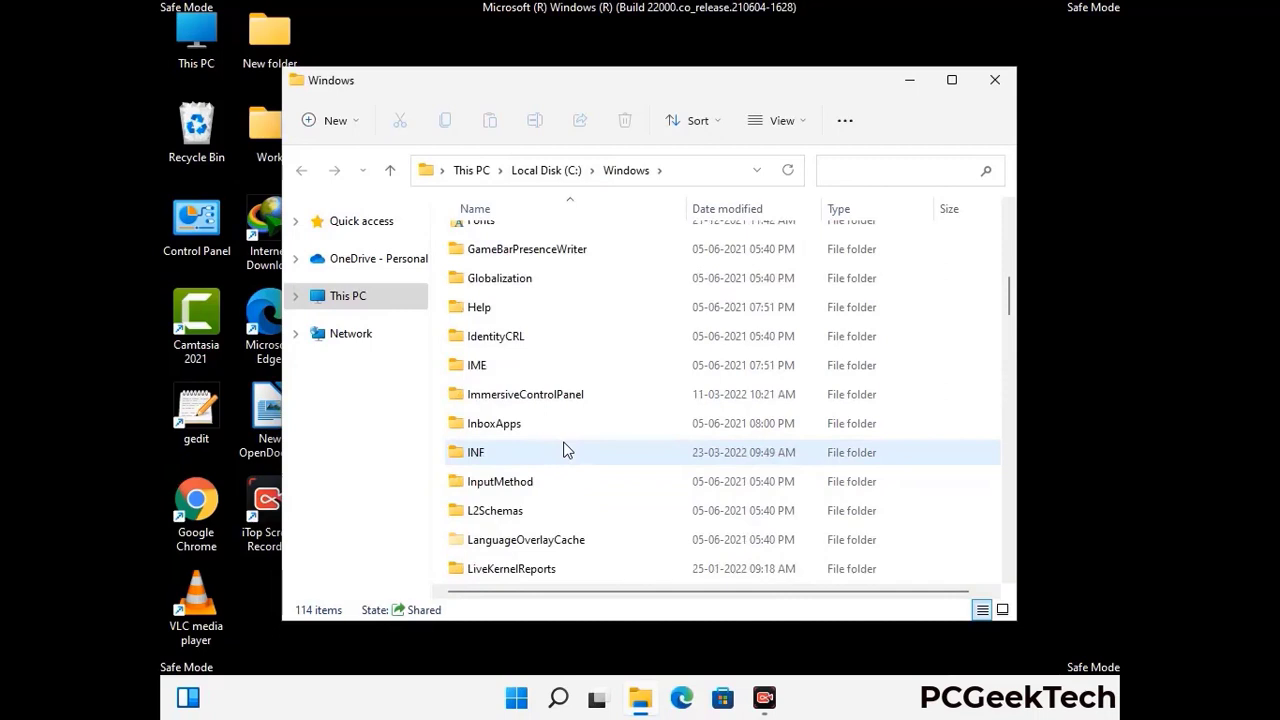
{"action": "scroll", "coordinate": [563, 451], "scroll_direction": "down", "scroll_amount": 4}
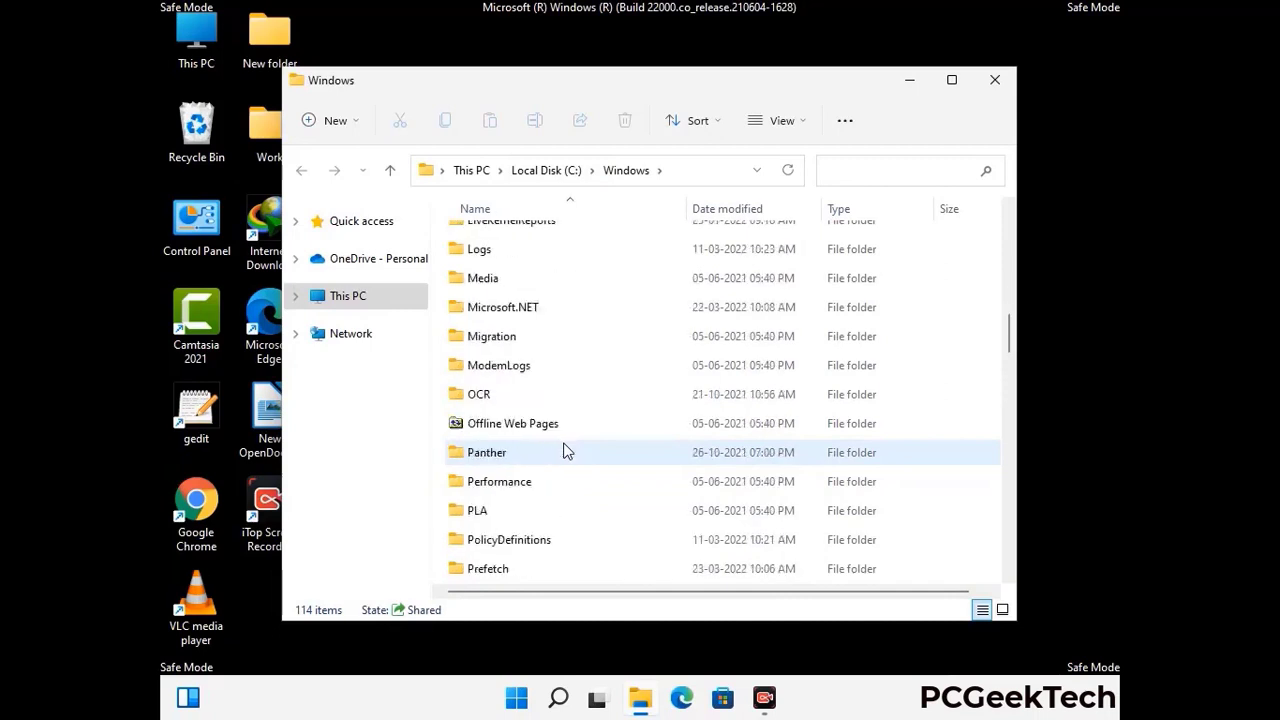
{"action": "scroll", "coordinate": [563, 451], "scroll_direction": "down", "scroll_amount": 6}
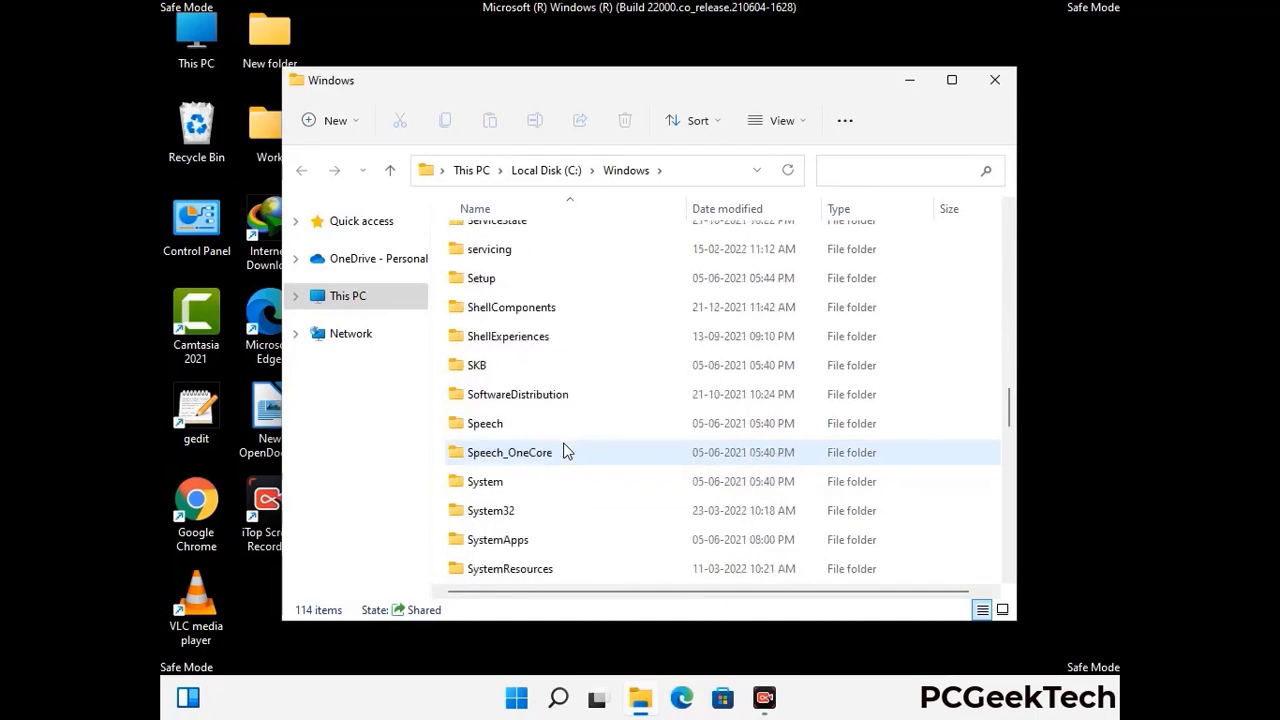
{"action": "scroll", "coordinate": [563, 451], "scroll_direction": "down", "scroll_amount": 7}
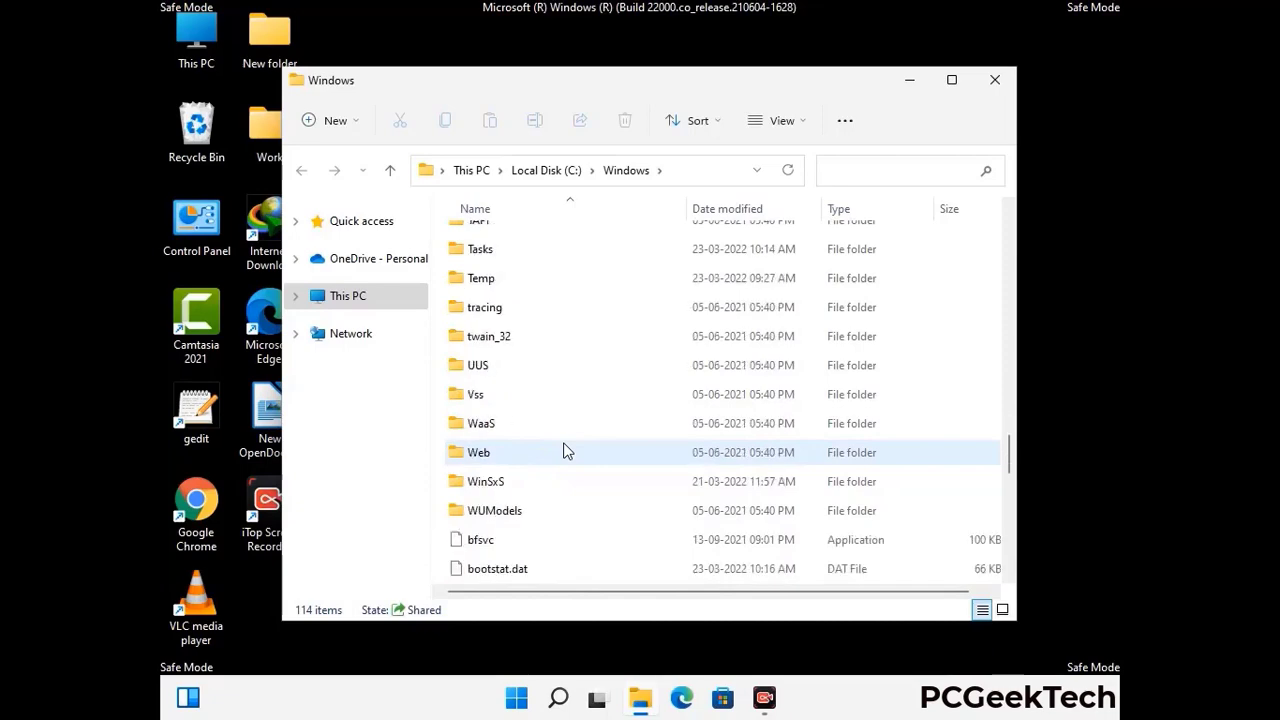
{"action": "scroll", "coordinate": [563, 451], "scroll_direction": "down", "scroll_amount": 8}
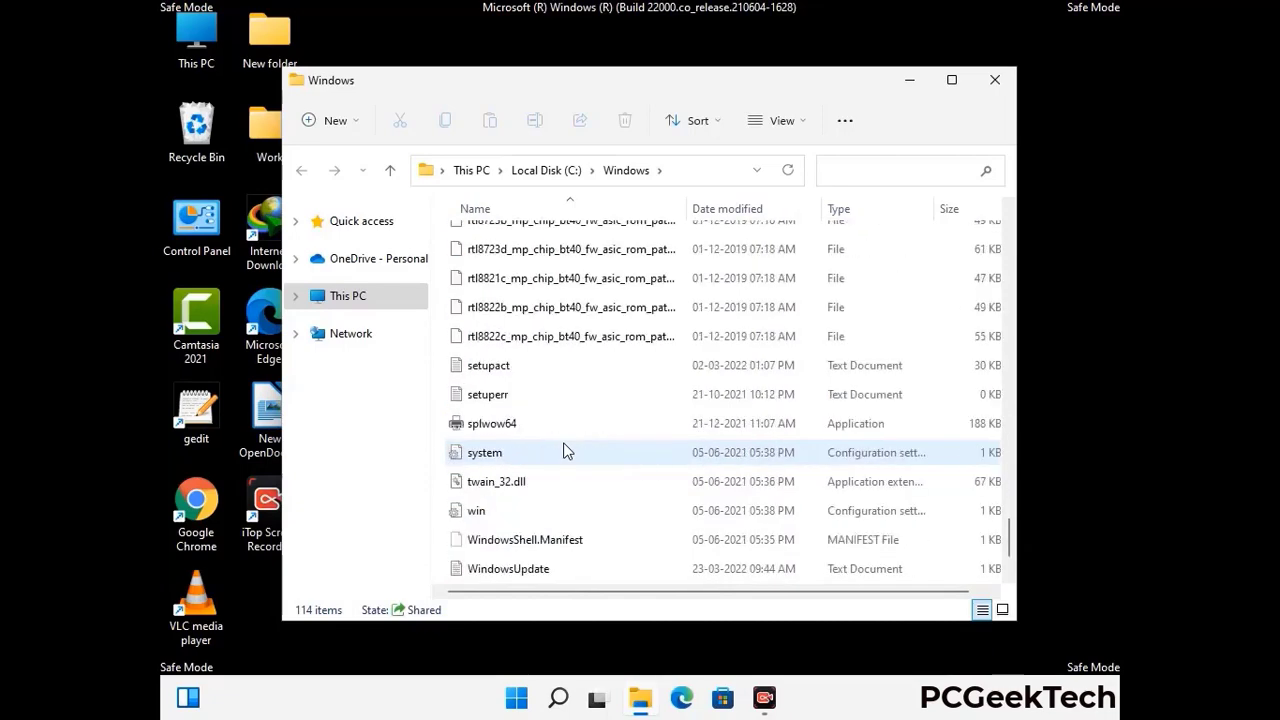
{"action": "scroll", "coordinate": [563, 451], "scroll_direction": "up", "scroll_amount": 13}
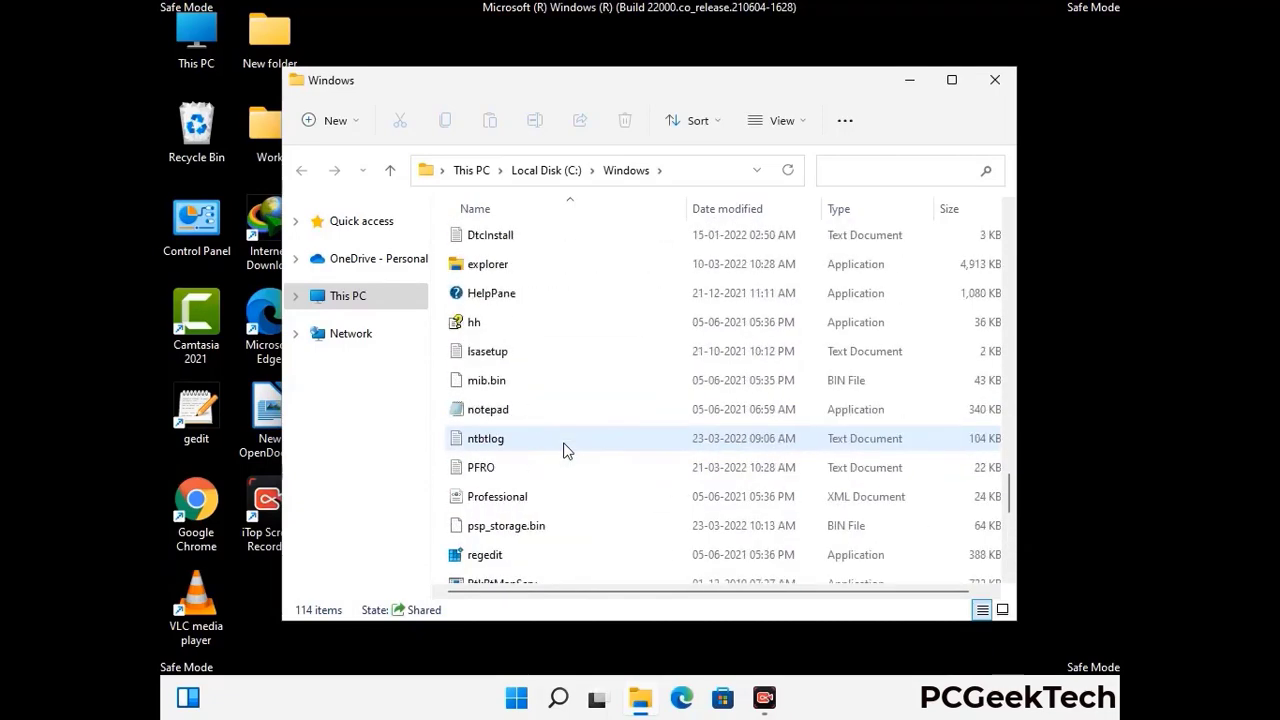
{"action": "scroll", "coordinate": [563, 451], "scroll_direction": "up", "scroll_amount": 3}
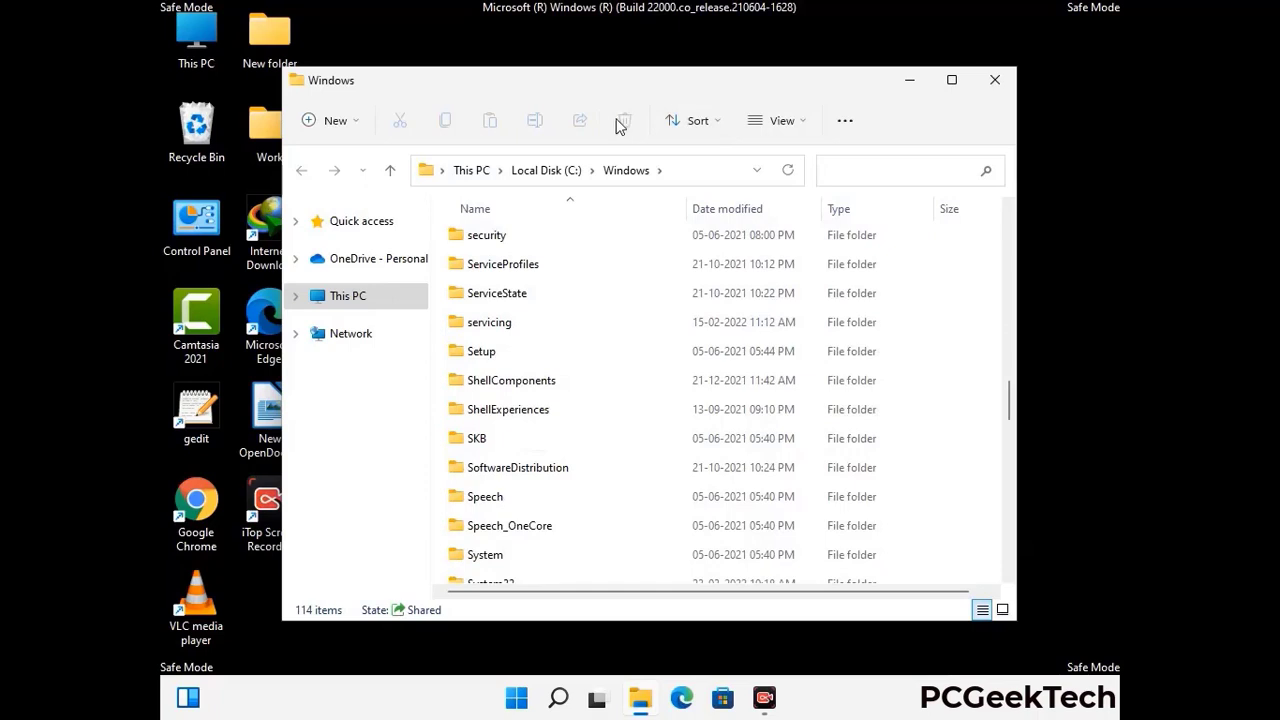
{"action": "left_click", "coordinate": [1003, 84]}
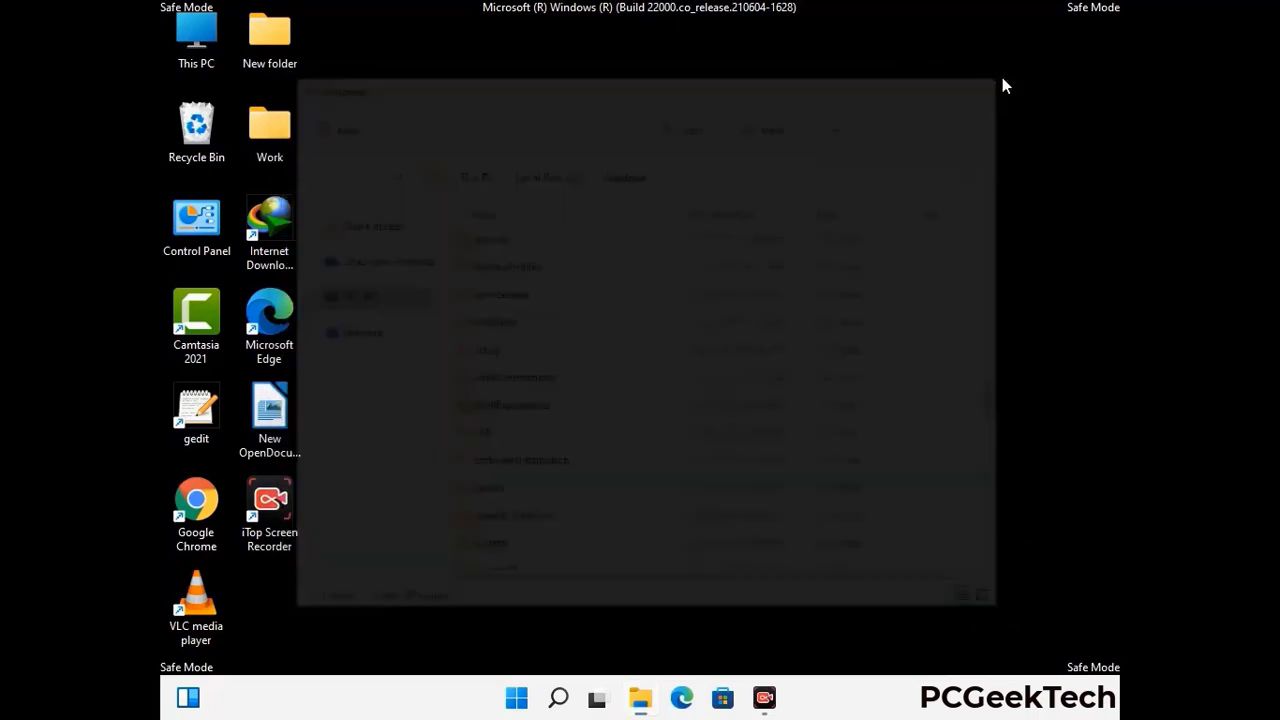
Step: Run %temp%, delete all 100 items in the user's Temp folder, and close it
{"action": "key", "text": "super+r"}
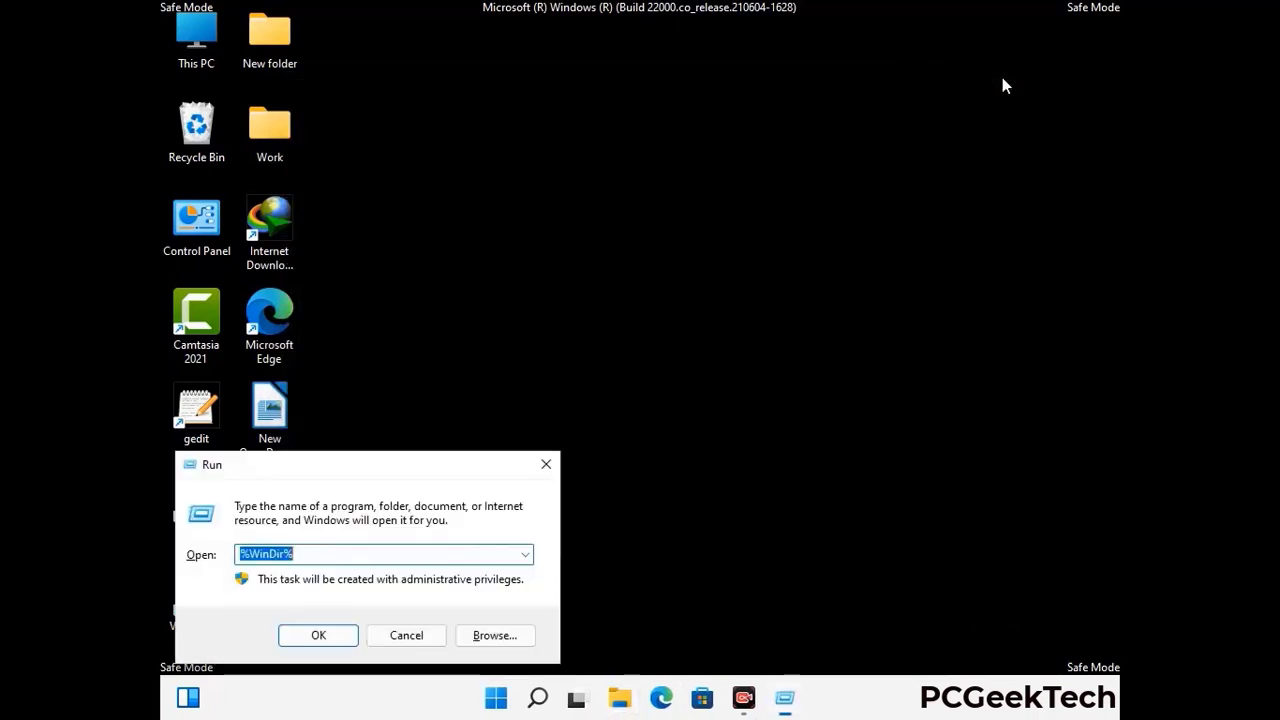
{"action": "left_click_drag", "start_coordinate": [423, 471], "coordinate": [726, 171]}
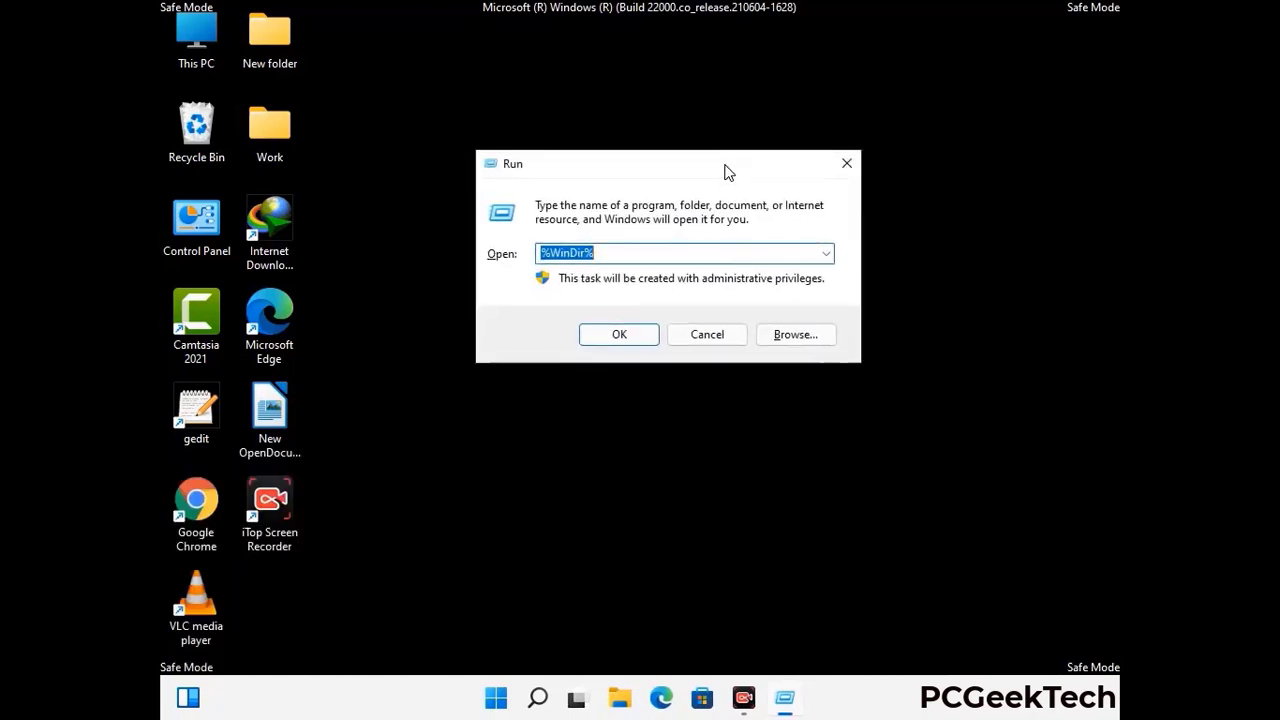
{"action": "type", "text": "%temp%"}
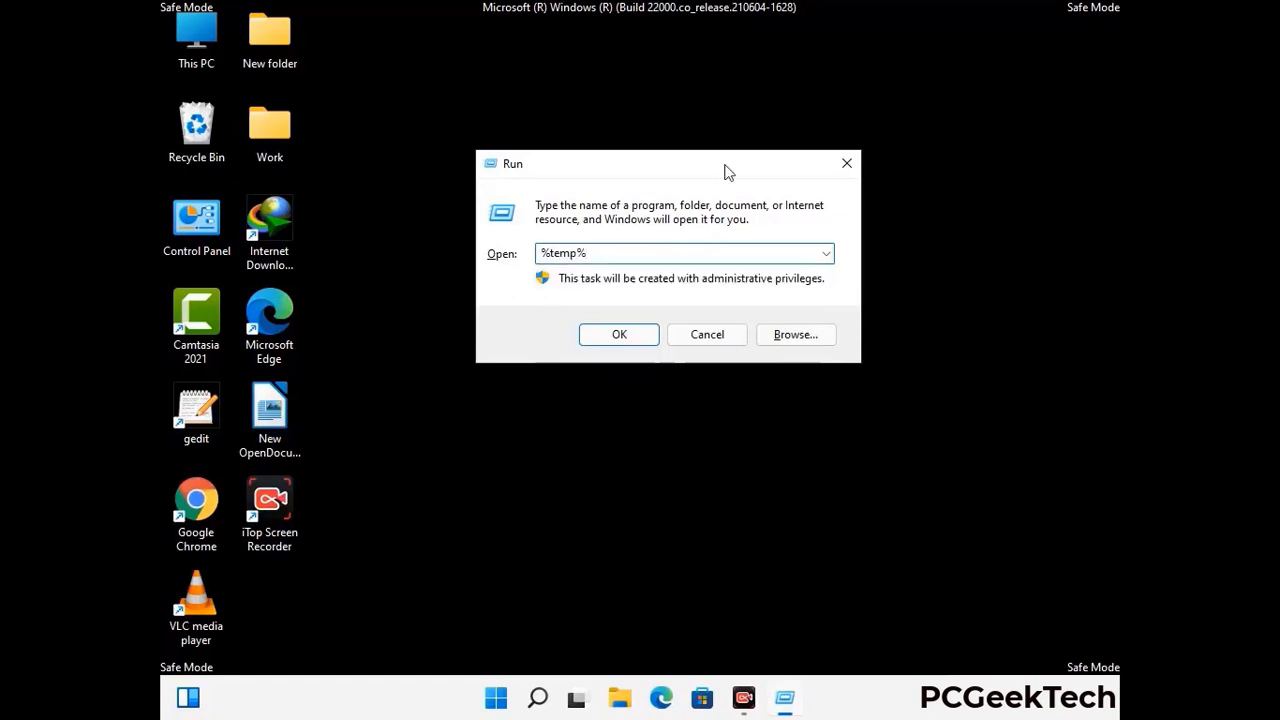
{"action": "left_click", "coordinate": [640, 334]}
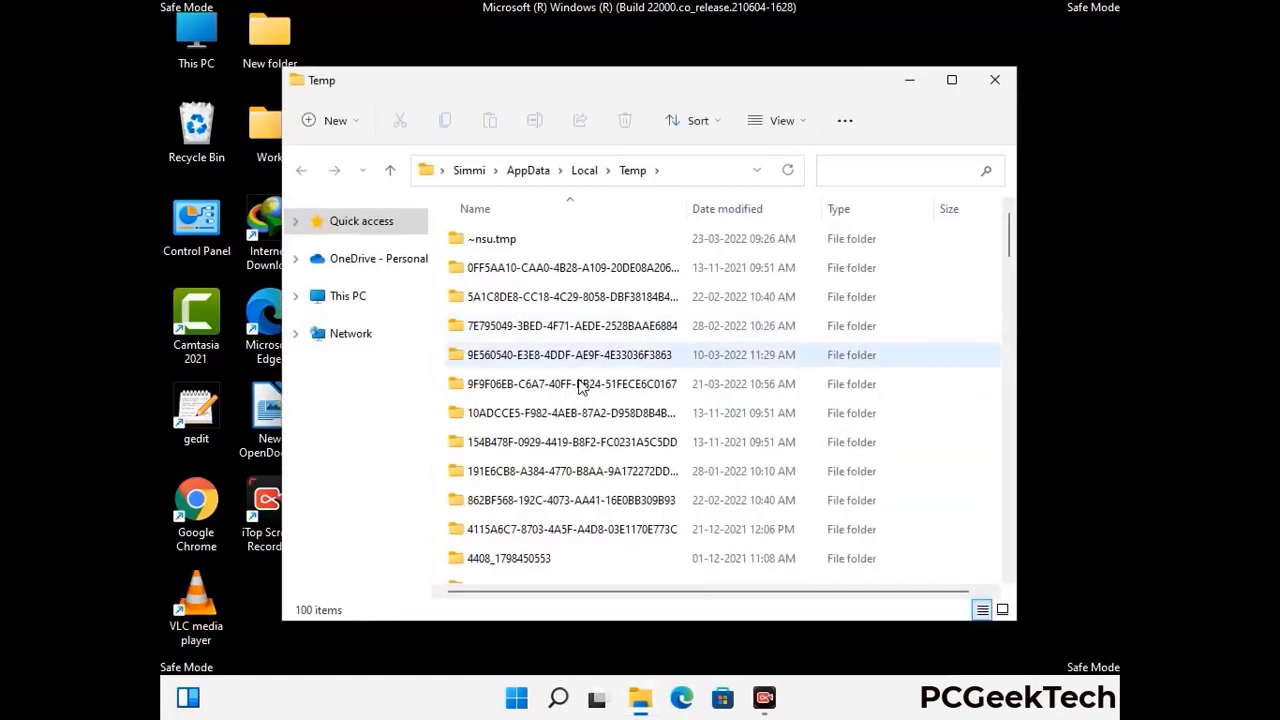
{"action": "left_click", "coordinate": [580, 385]}
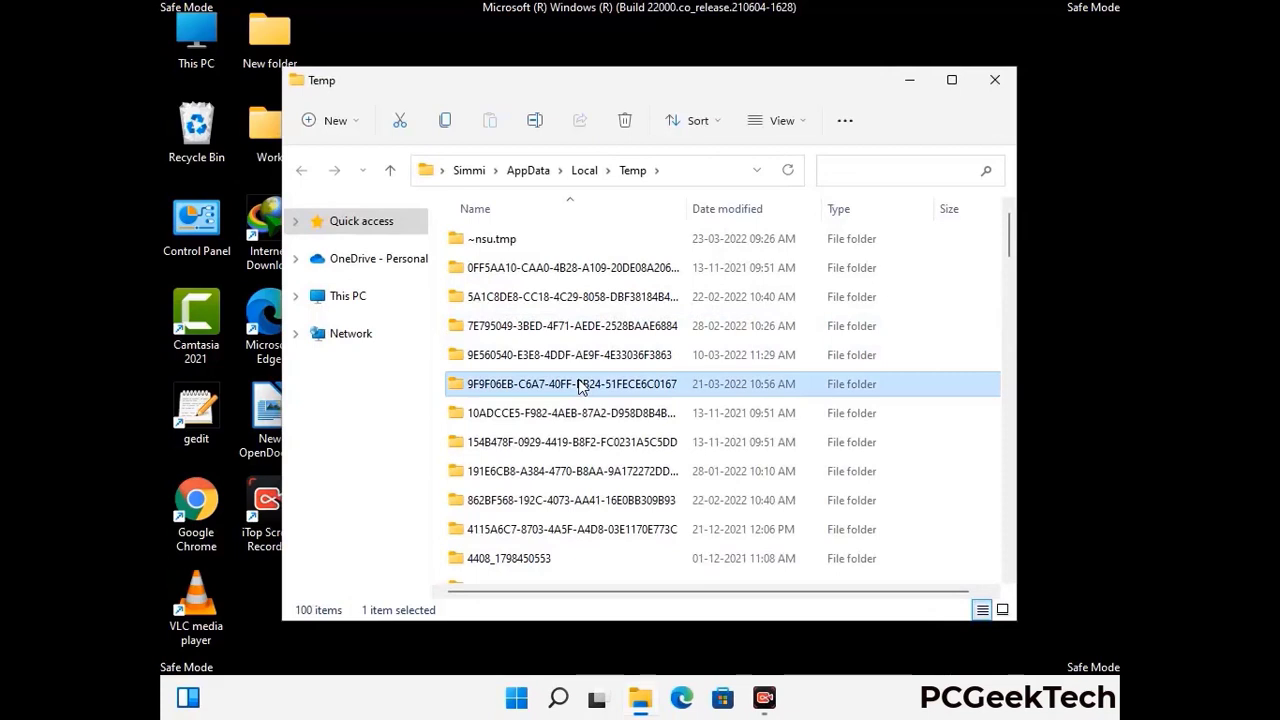
{"action": "key", "text": "ctrl+a"}
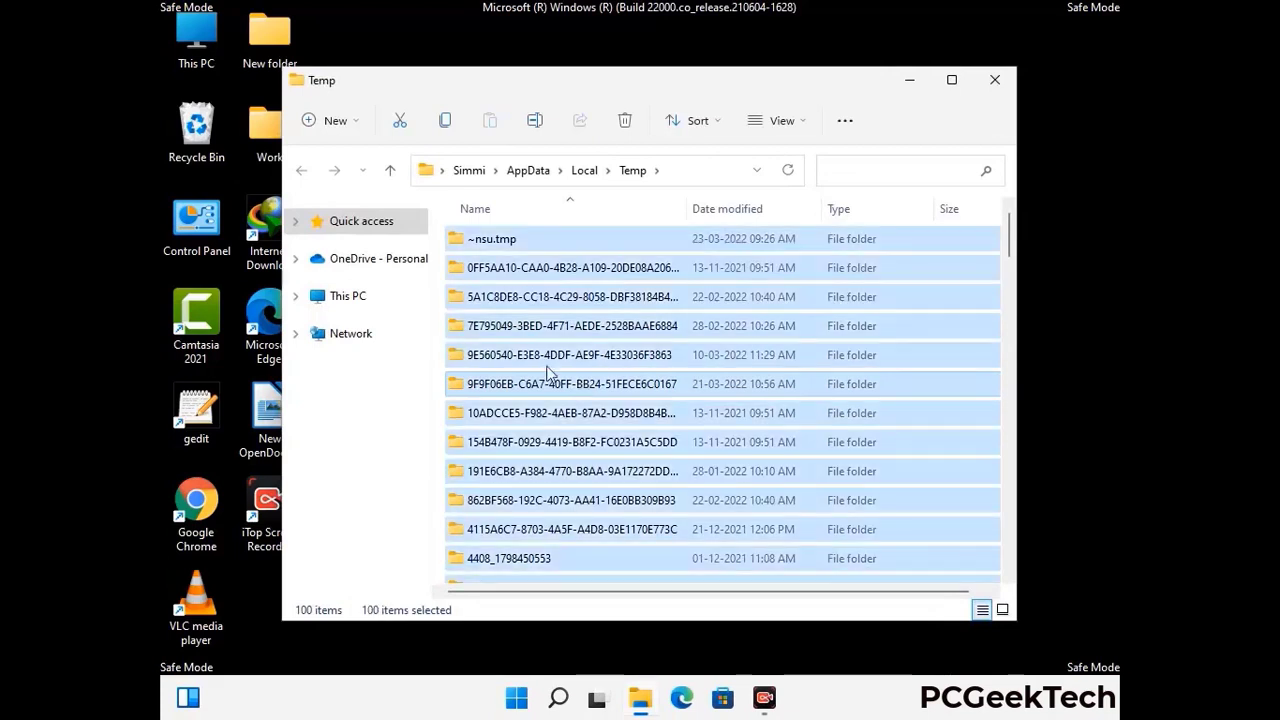
{"action": "left_click", "coordinate": [626, 121]}
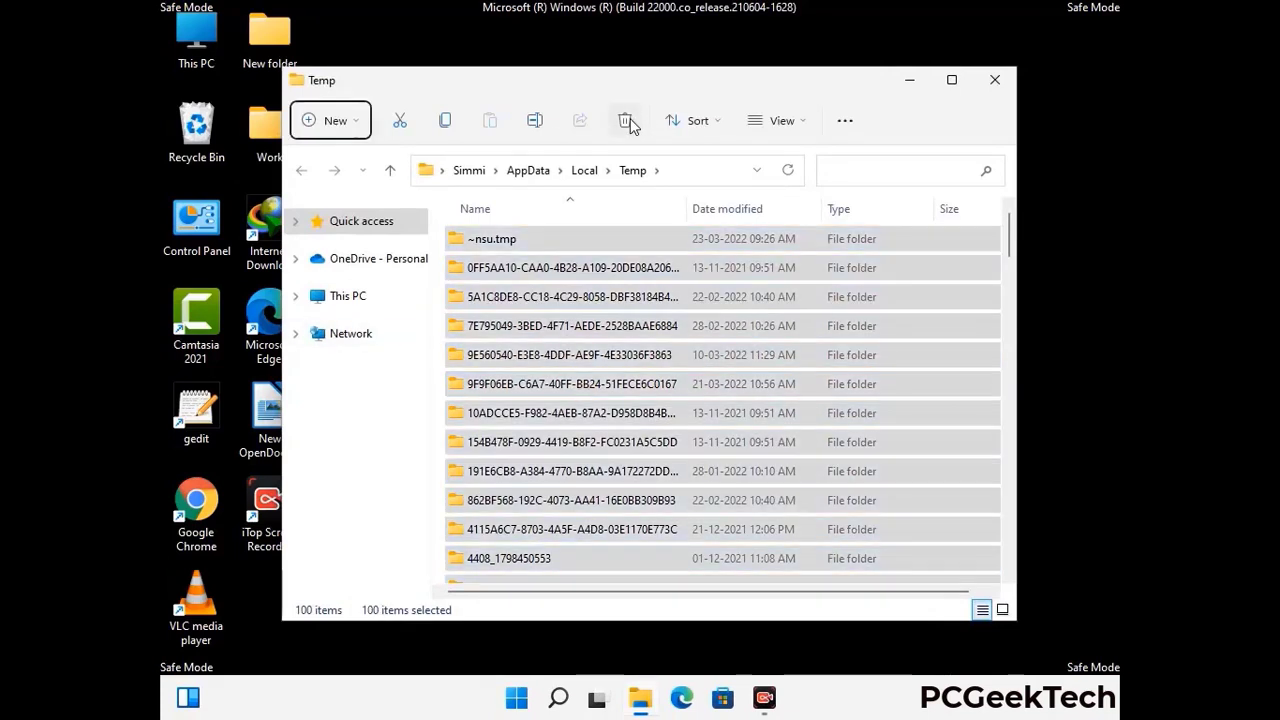
{"action": "left_click", "coordinate": [995, 80]}
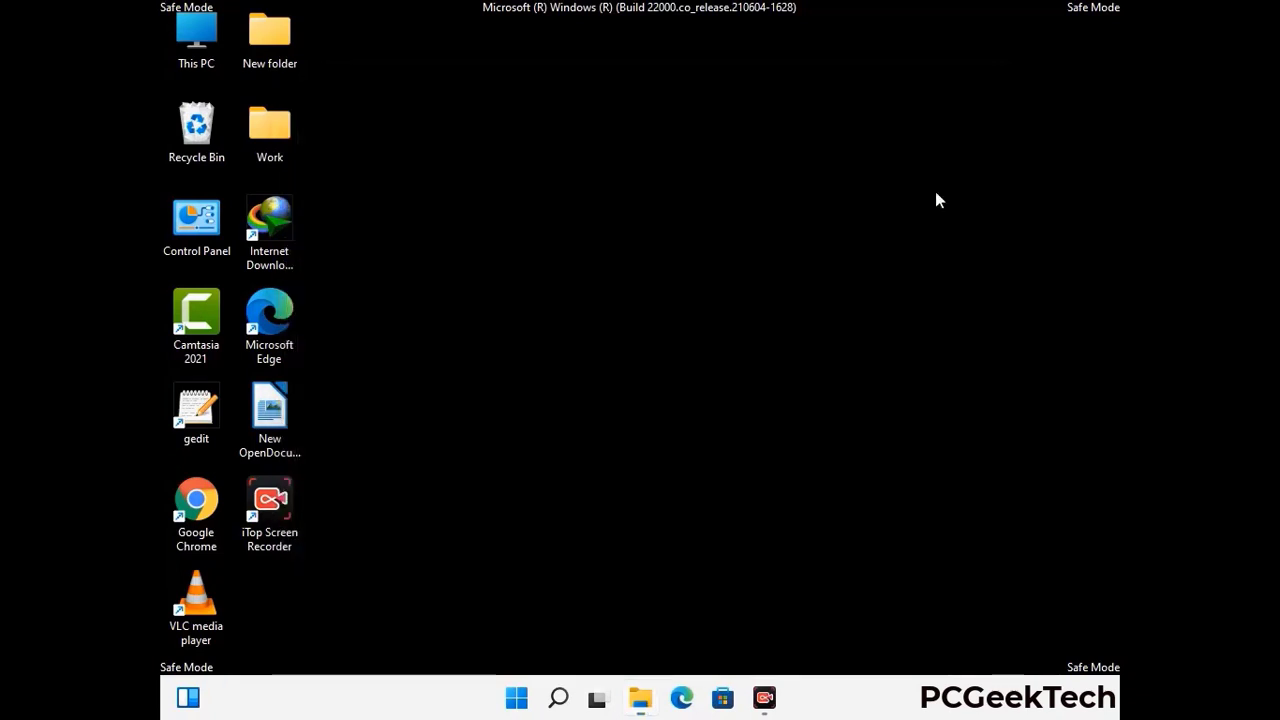
Step: Run temp to open C:\Windows\Temp, delete all 6 items, and close it
{"action": "key", "text": "super+r"}
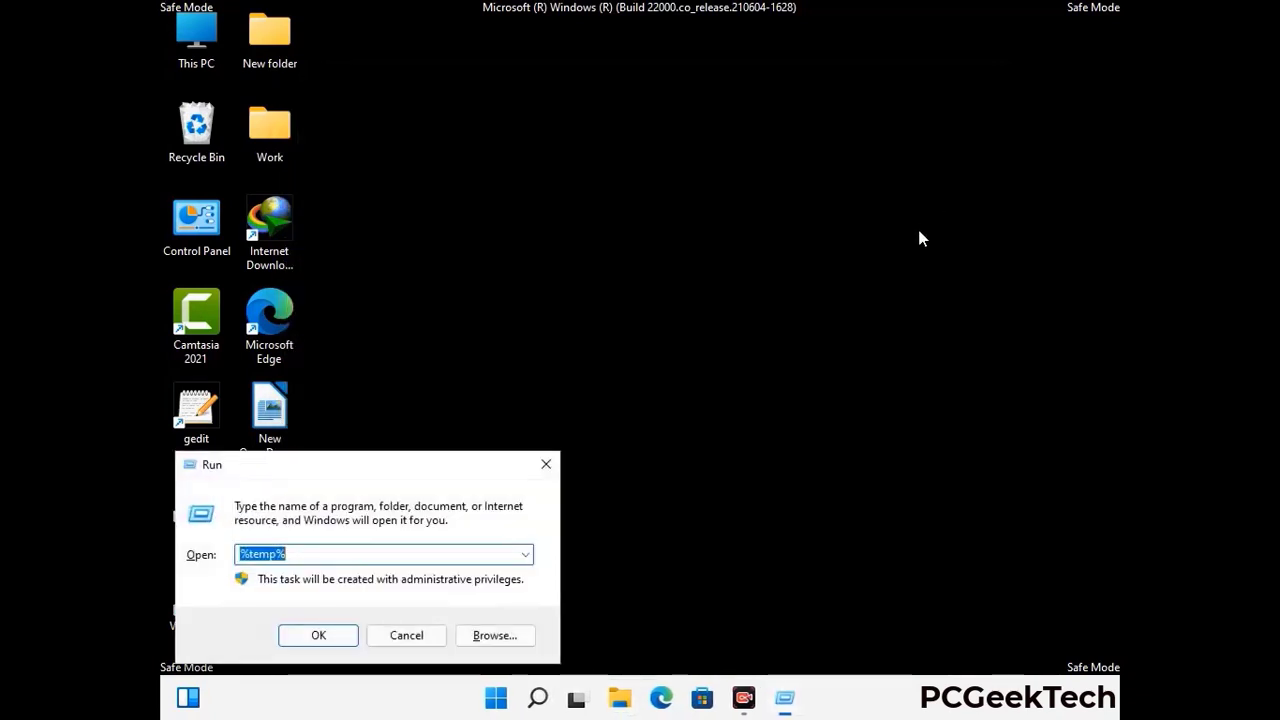
{"action": "left_click_drag", "start_coordinate": [436, 464], "coordinate": [731, 187]}
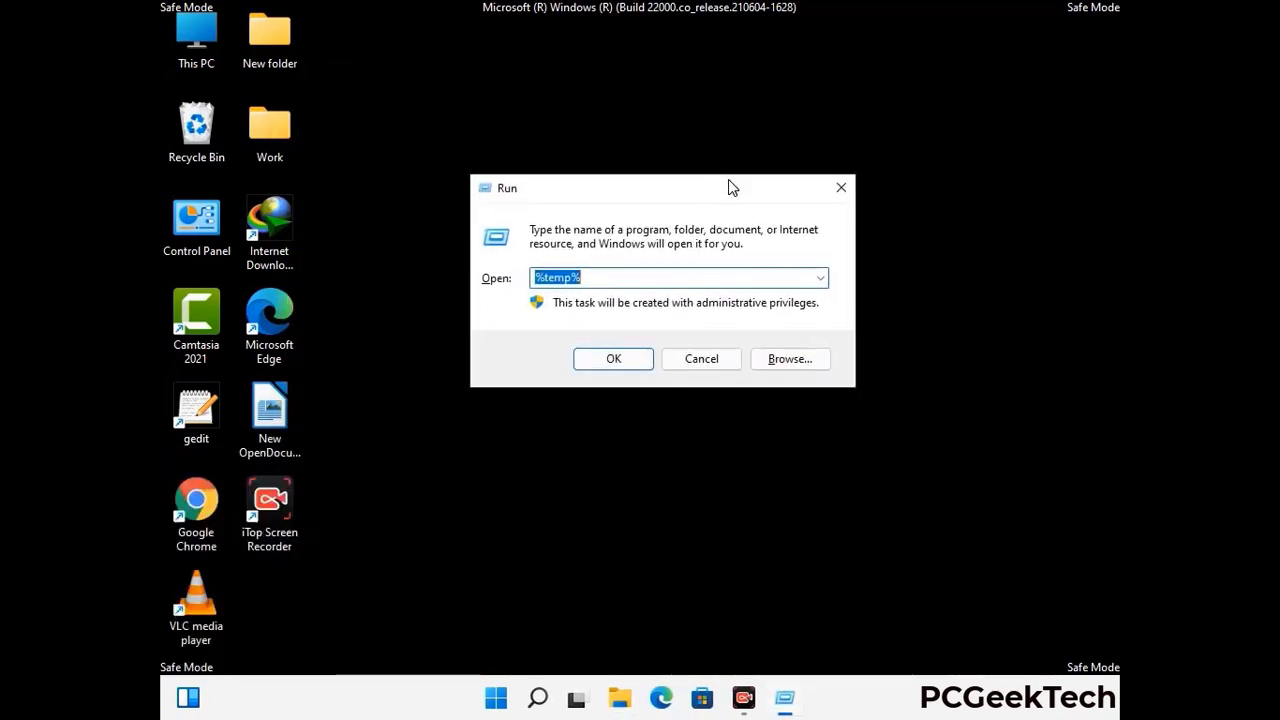
{"action": "type", "text": "temp"}
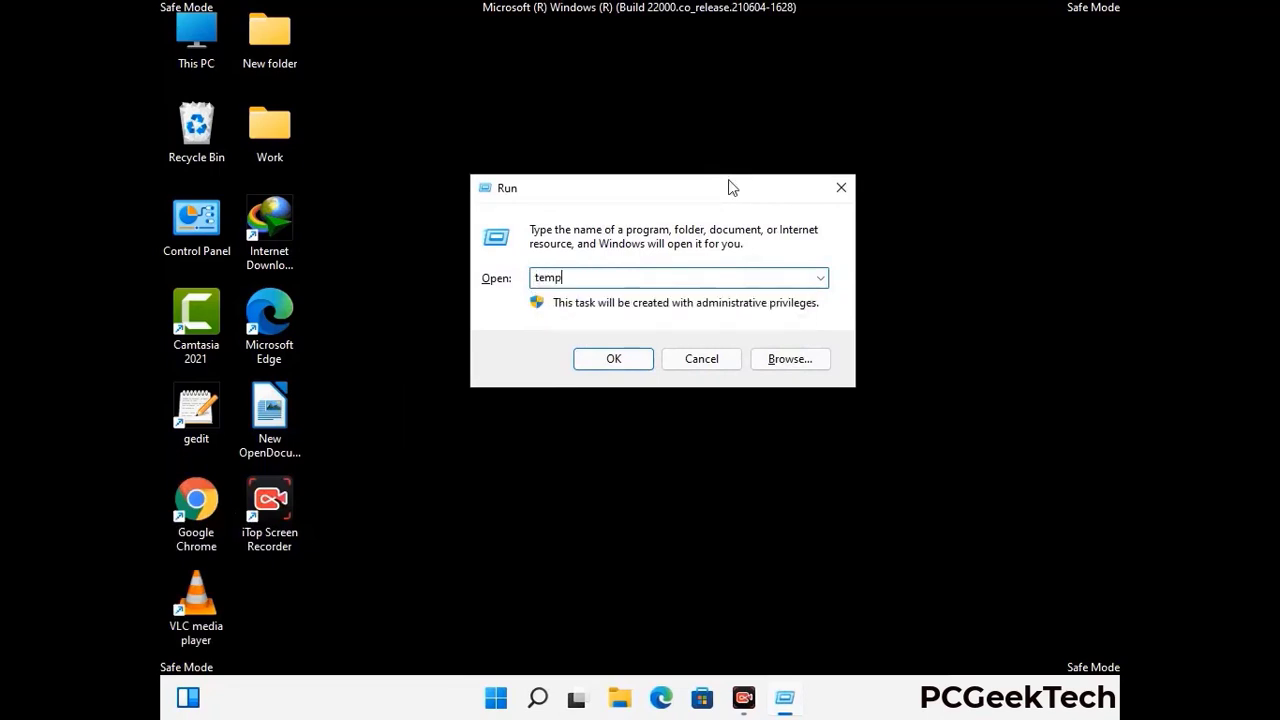
{"action": "key", "text": "Return"}
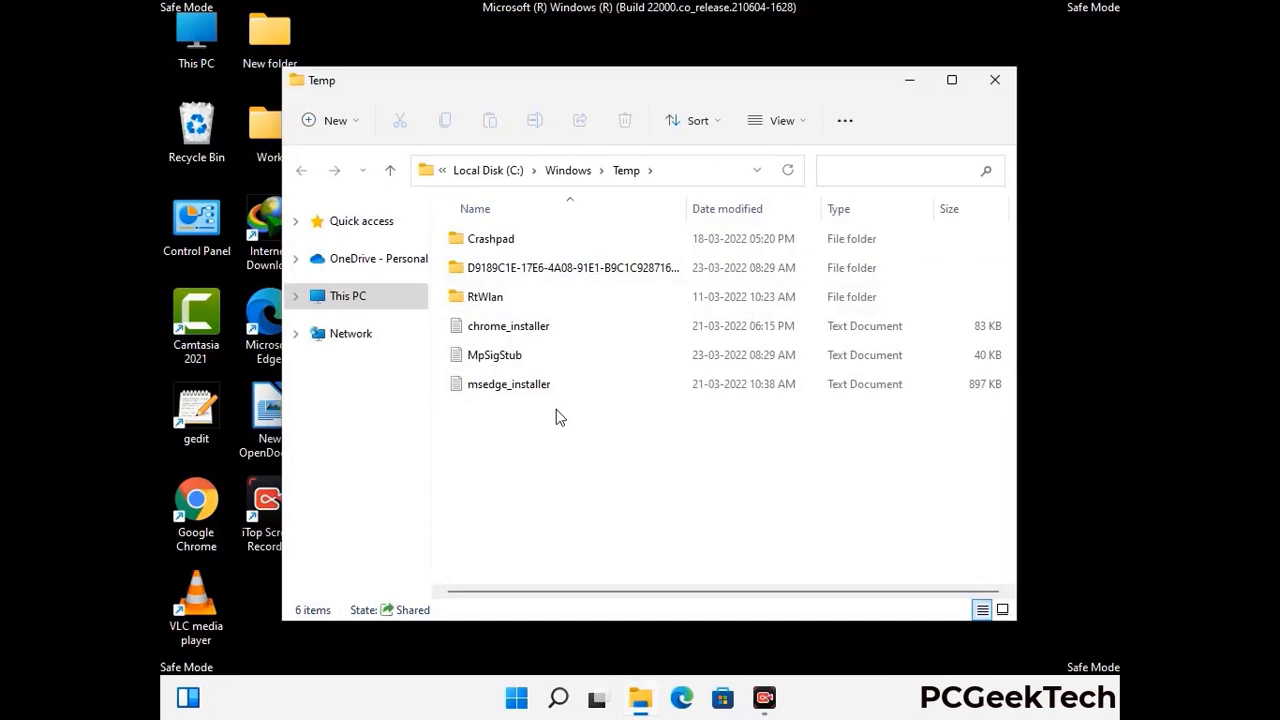
{"action": "key", "text": "ctrl+a"}
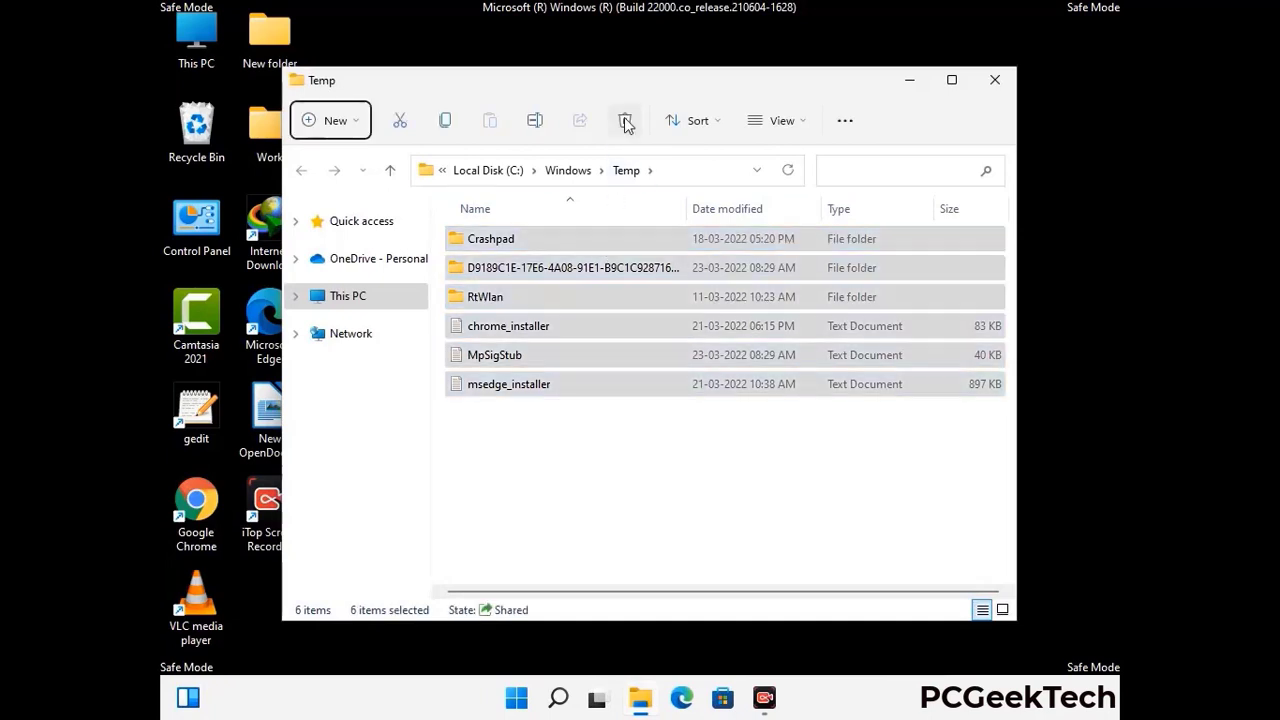
{"action": "left_click", "coordinate": [625, 120]}
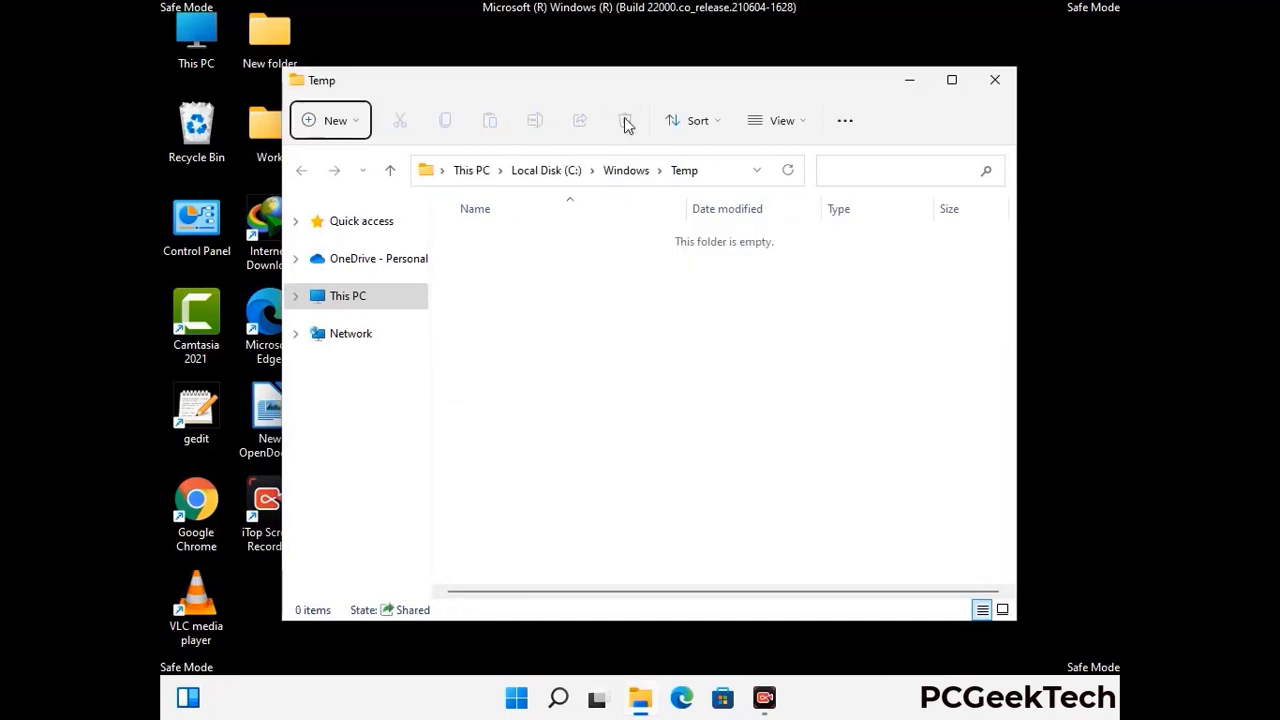
{"action": "left_click", "coordinate": [998, 84]}
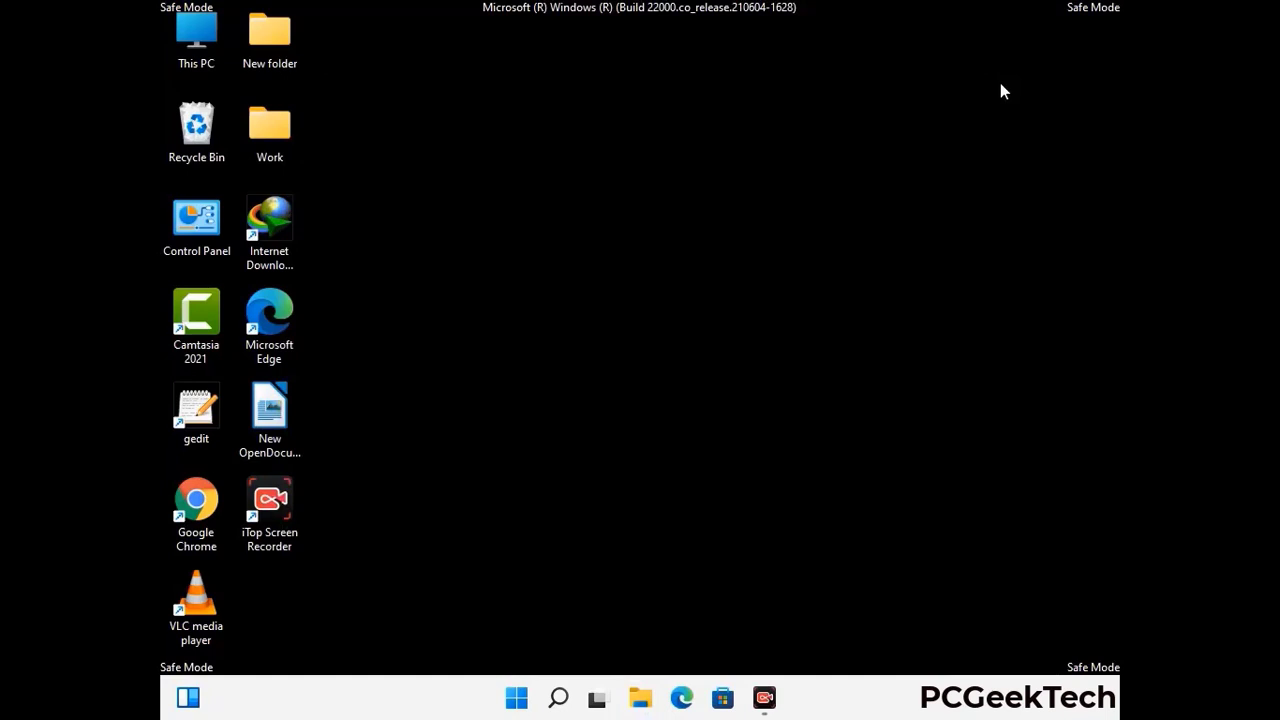
Step: Launch Registry Editor by running regedit from the Run prompt
{"action": "key", "text": "super+r"}
{"action": "left_click_drag", "start_coordinate": [391, 464], "coordinate": [666, 161]}
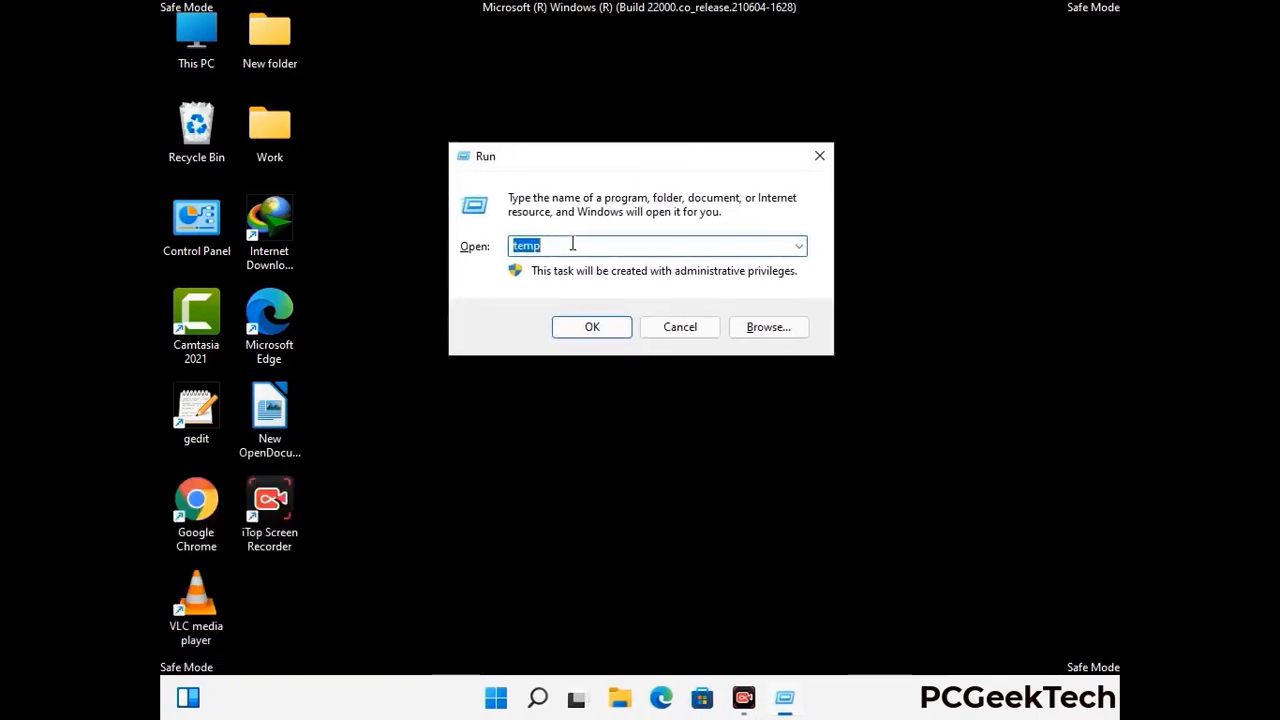
{"action": "type", "text": "regedit"}
{"action": "key", "text": "Return"}
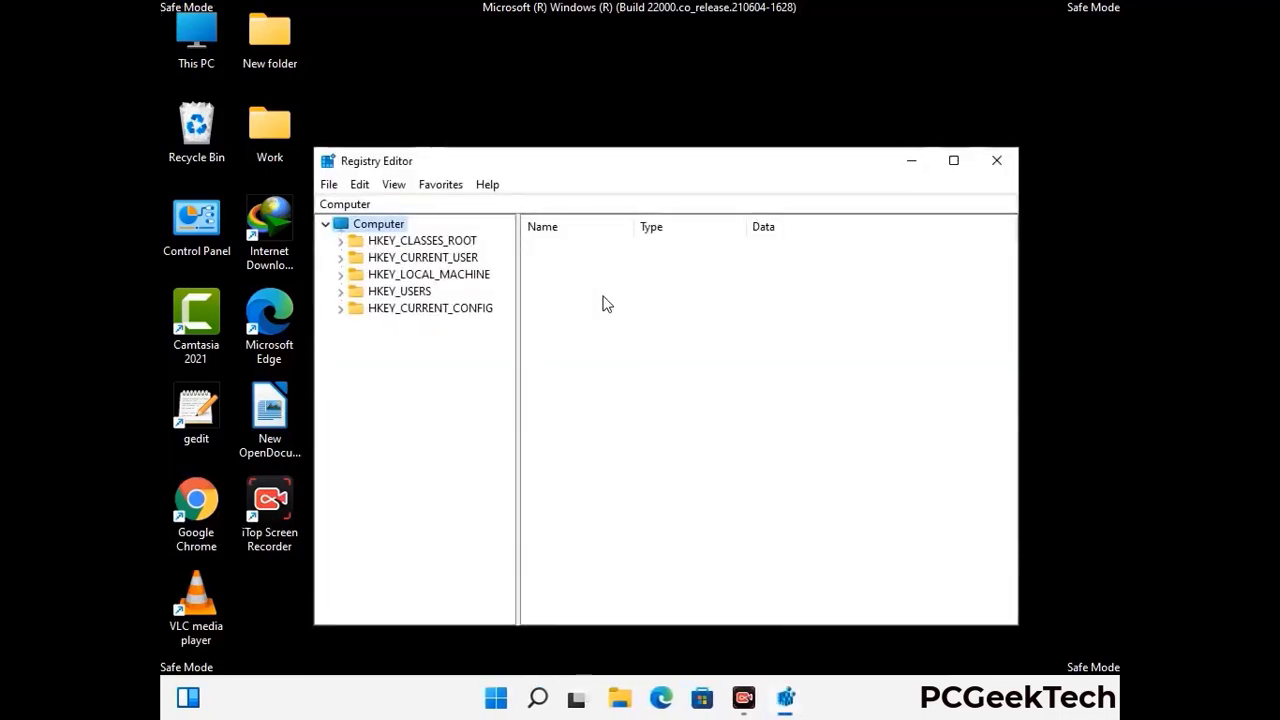
Step: Expand HKEY_CURRENT_USER > Software > Microsoft in the registry tree
{"action": "left_click", "coordinate": [429, 274]}
{"action": "left_click", "coordinate": [340, 257]}
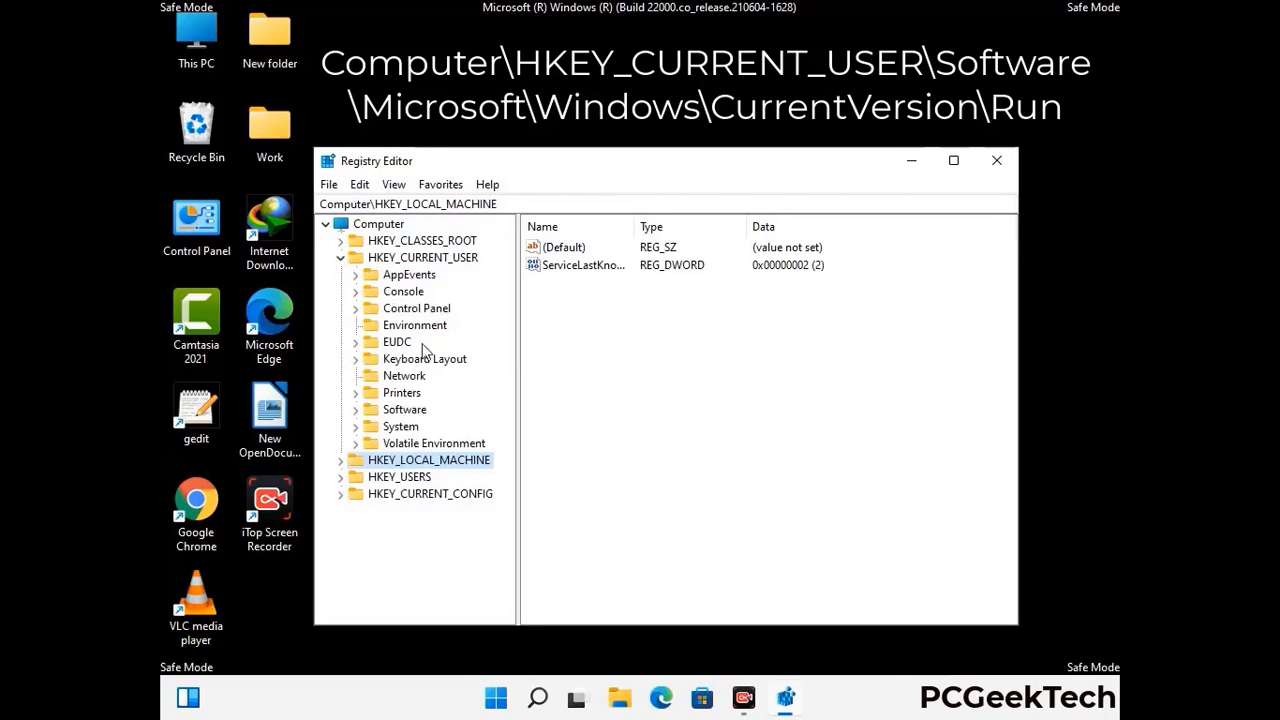
{"action": "left_click", "coordinate": [399, 411]}
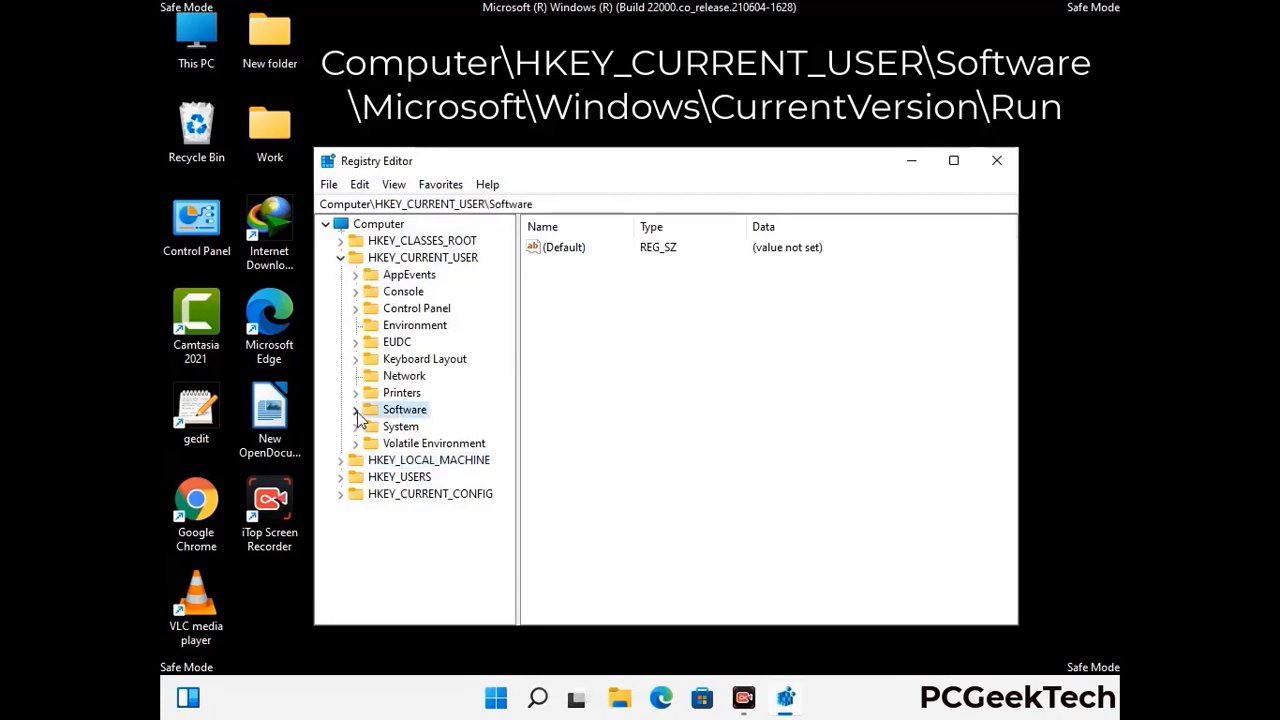
{"action": "left_click", "coordinate": [352, 411]}
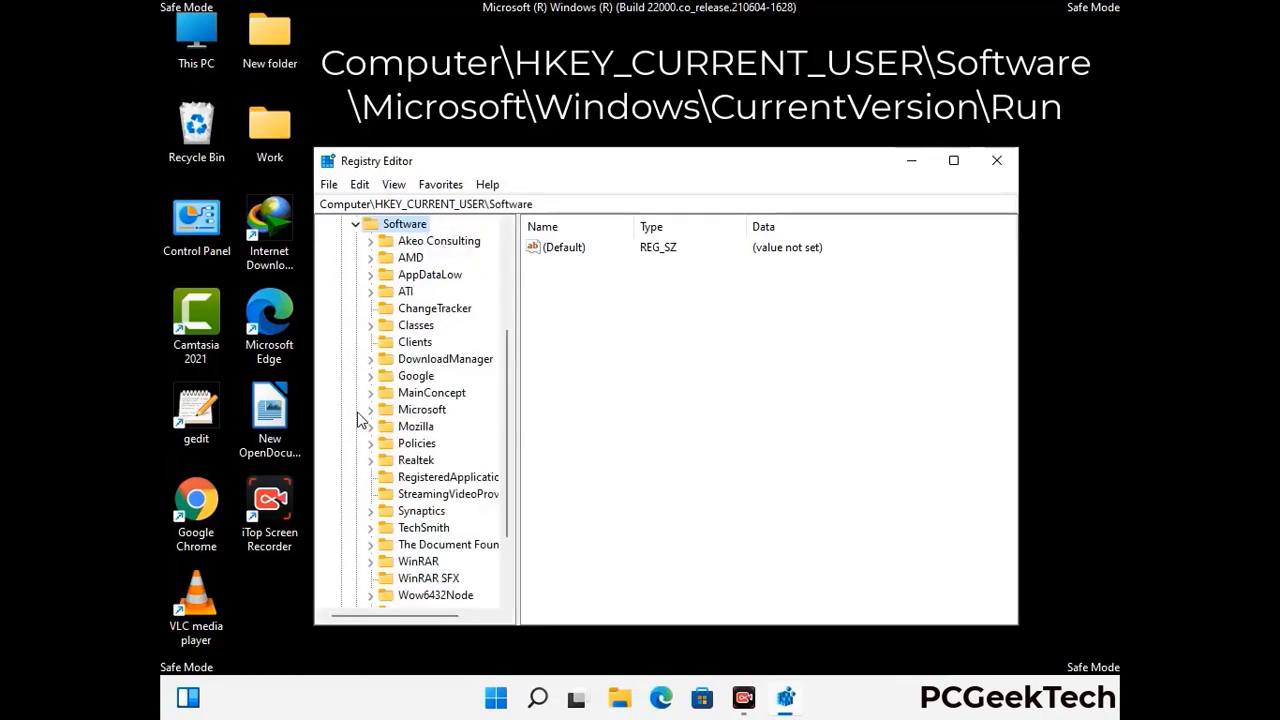
{"action": "double_click", "coordinate": [418, 414]}
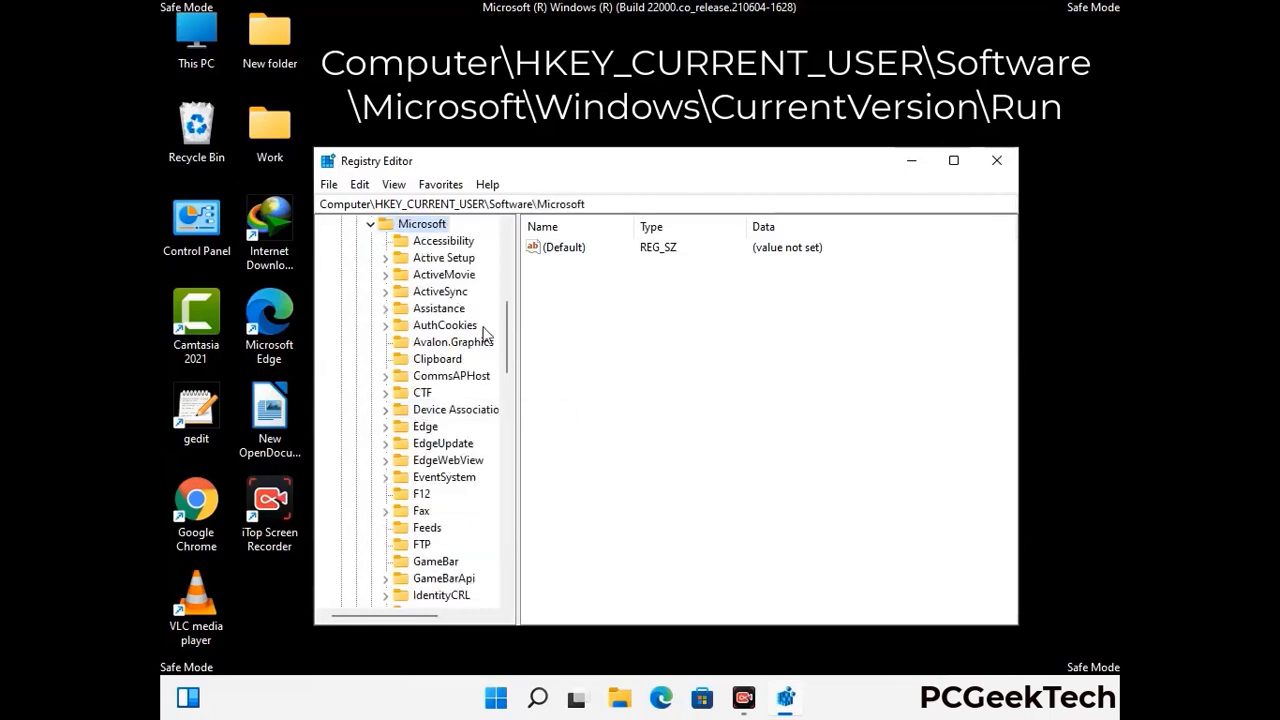
{"action": "scroll", "coordinate": [462, 437], "scroll_direction": "down", "scroll_amount": 2}
{"action": "scroll", "coordinate": [462, 437], "scroll_direction": "down", "scroll_amount": 2}
{"action": "scroll", "coordinate": [462, 437], "scroll_direction": "down", "scroll_amount": 1}
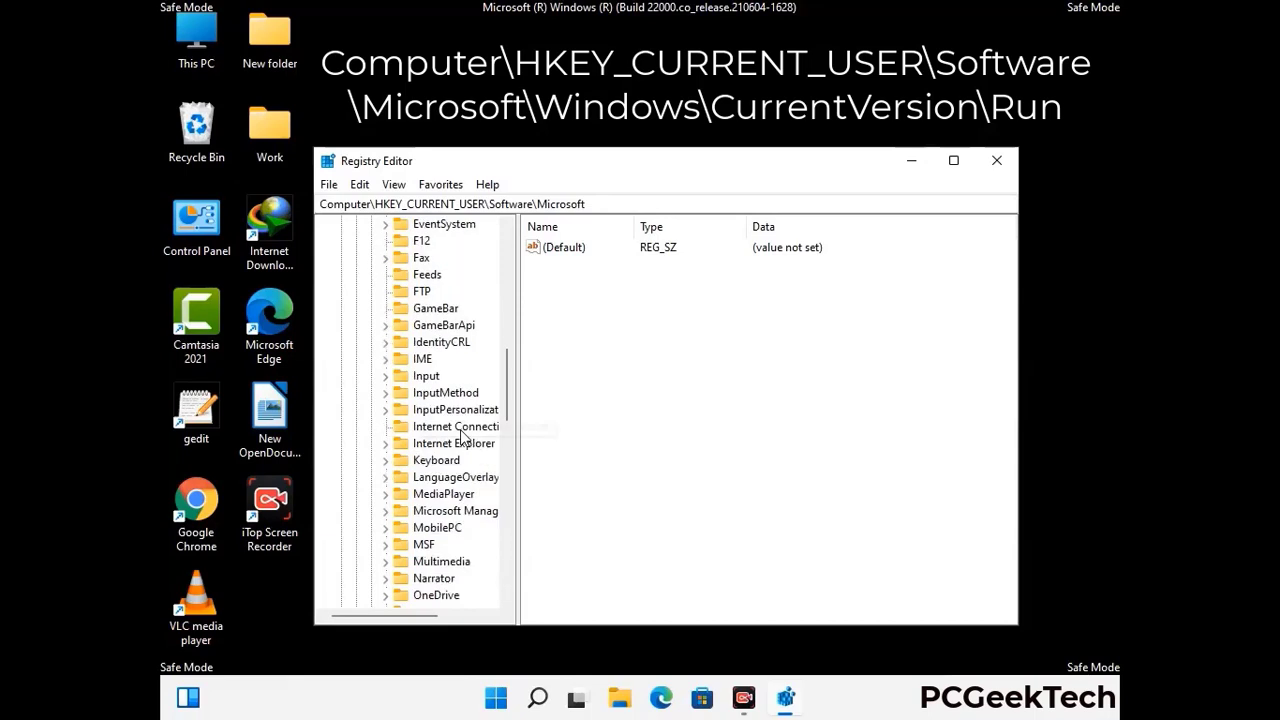
{"action": "scroll", "coordinate": [462, 437], "scroll_direction": "down", "scroll_amount": 2}
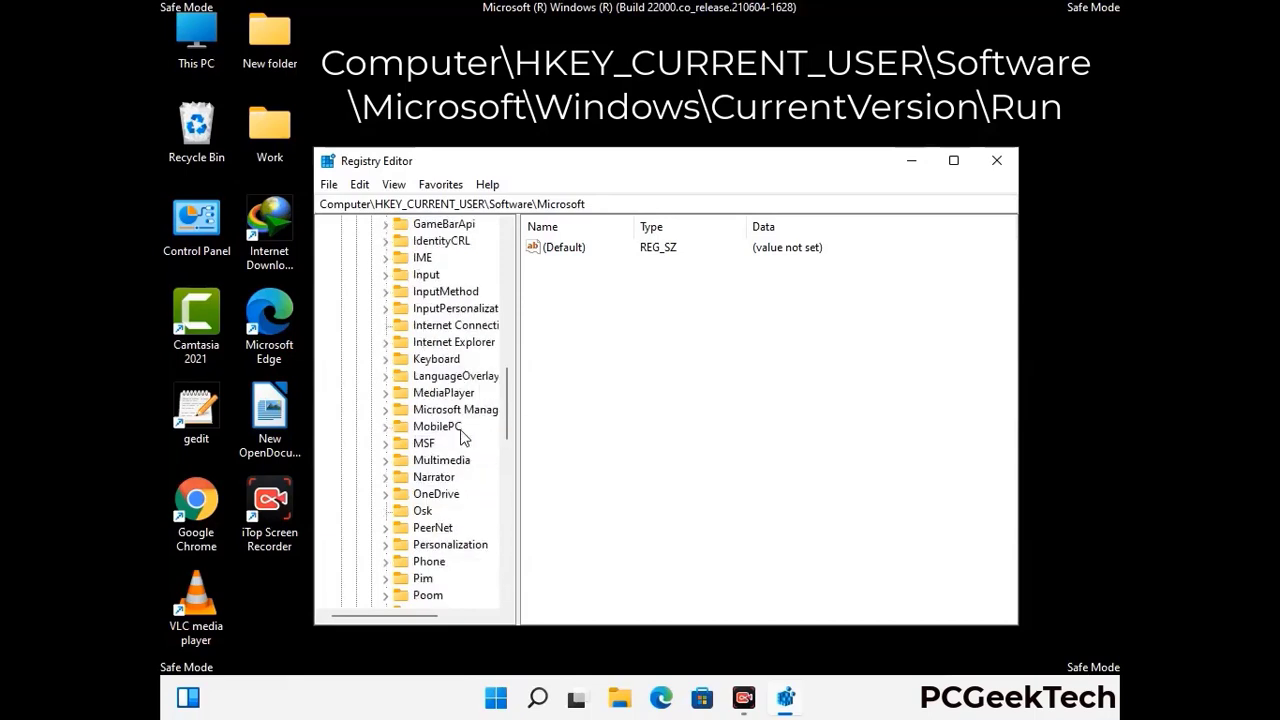
{"action": "scroll", "coordinate": [462, 437], "scroll_direction": "down", "scroll_amount": 7}
{"action": "scroll", "coordinate": [462, 437], "scroll_direction": "down", "scroll_amount": 3}
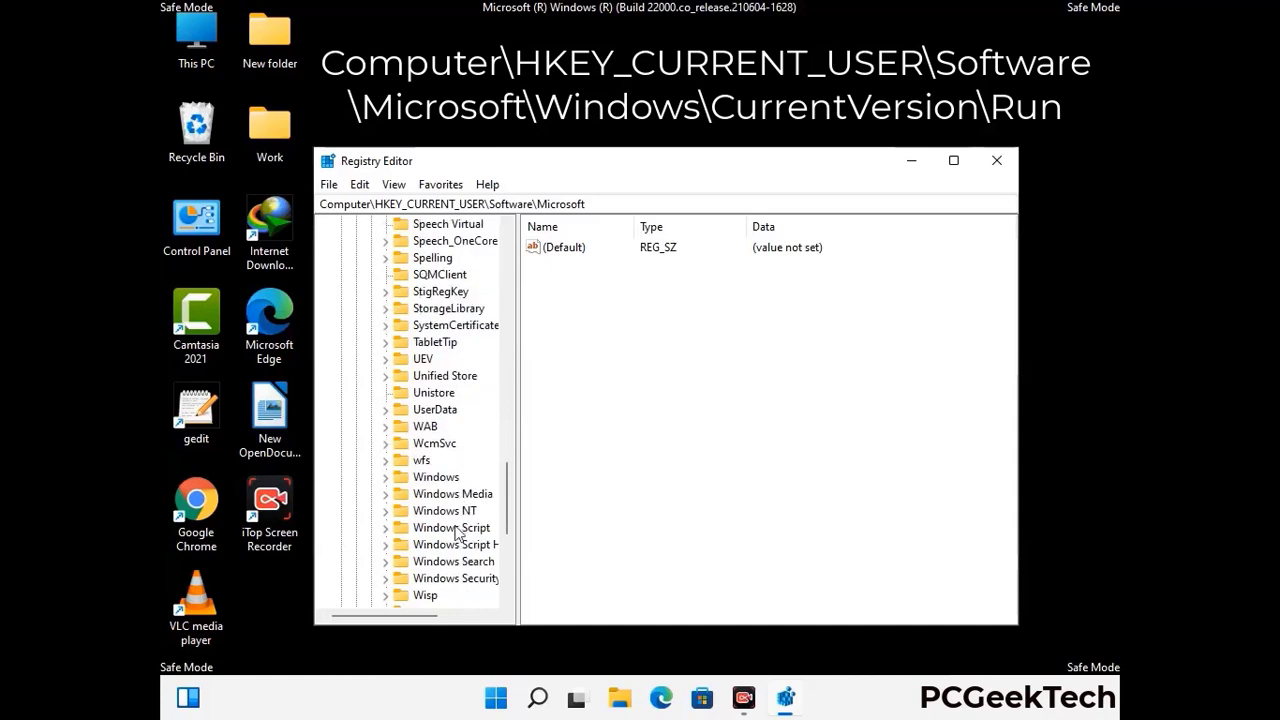
Step: Go into Windows > CurrentVersion and select the Run key to list startup entries
{"action": "double_click", "coordinate": [450, 479]}
{"action": "scroll", "coordinate": [463, 469], "scroll_direction": "down", "scroll_amount": 1}
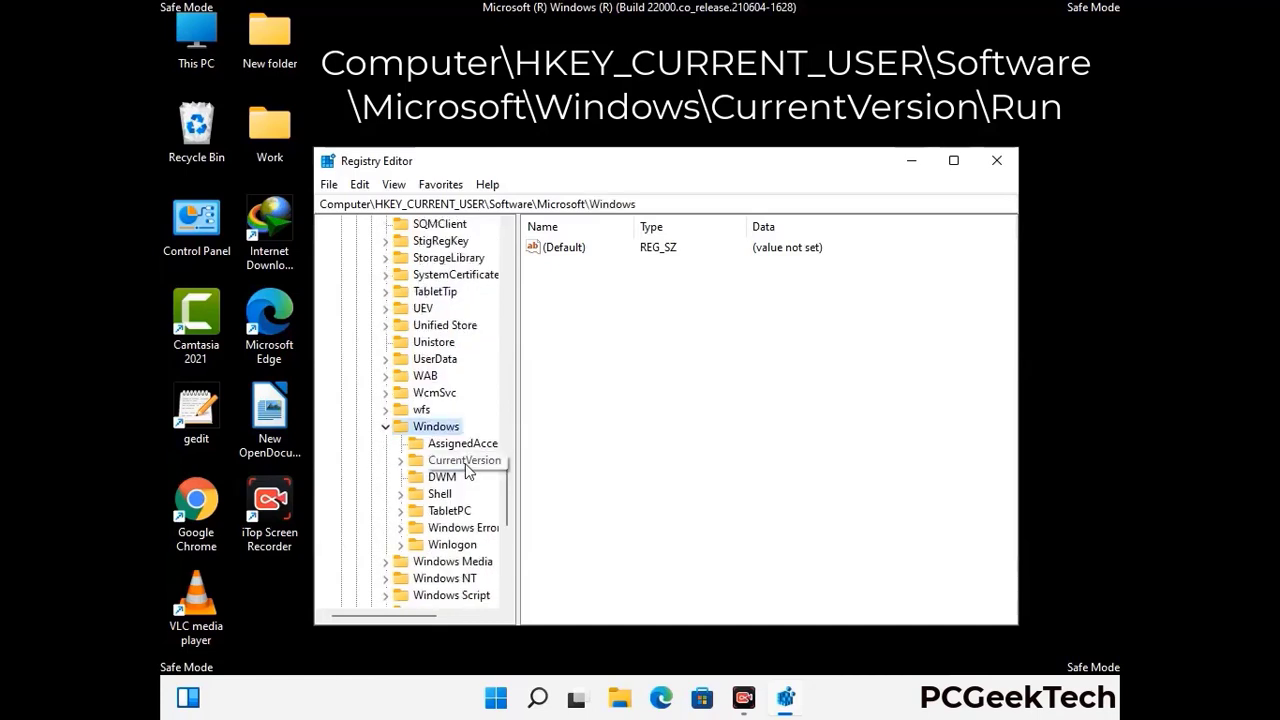
{"action": "double_click", "coordinate": [464, 462]}
{"action": "scroll", "coordinate": [460, 445], "scroll_direction": "down", "scroll_amount": 5}
{"action": "scroll", "coordinate": [460, 437], "scroll_direction": "down", "scroll_amount": 4}
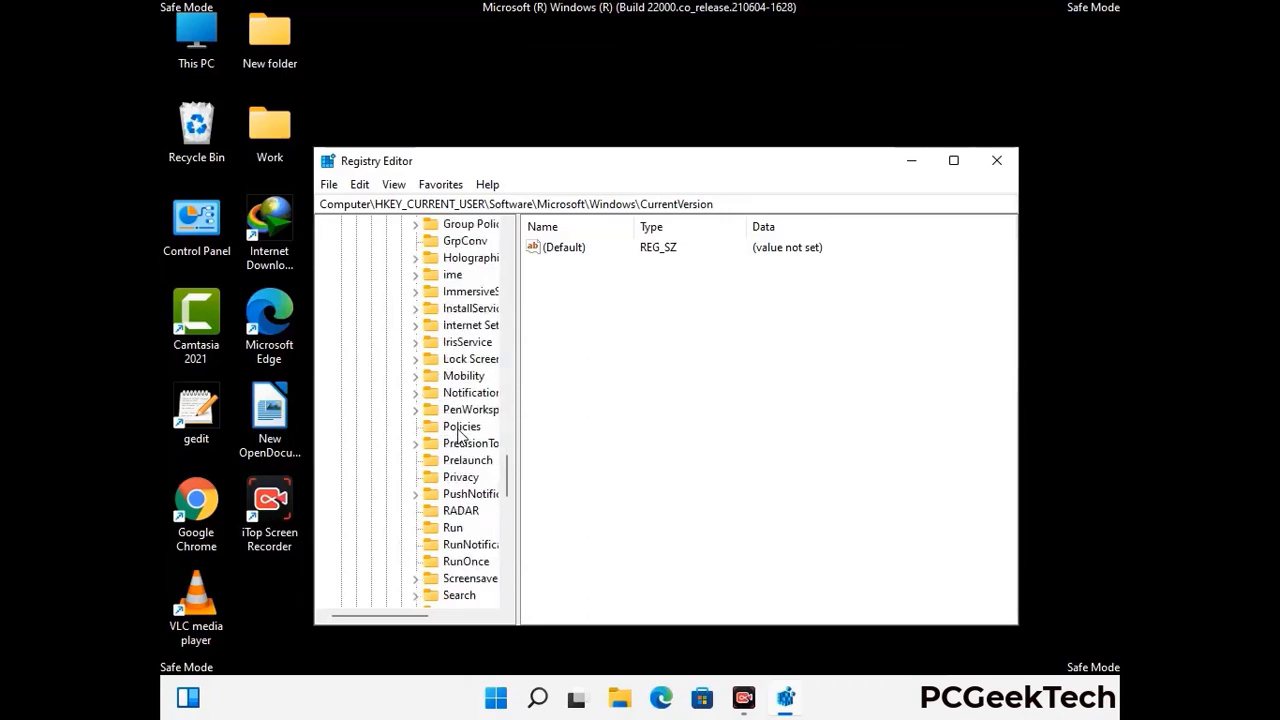
{"action": "scroll", "coordinate": [460, 435], "scroll_direction": "down", "scroll_amount": 1}
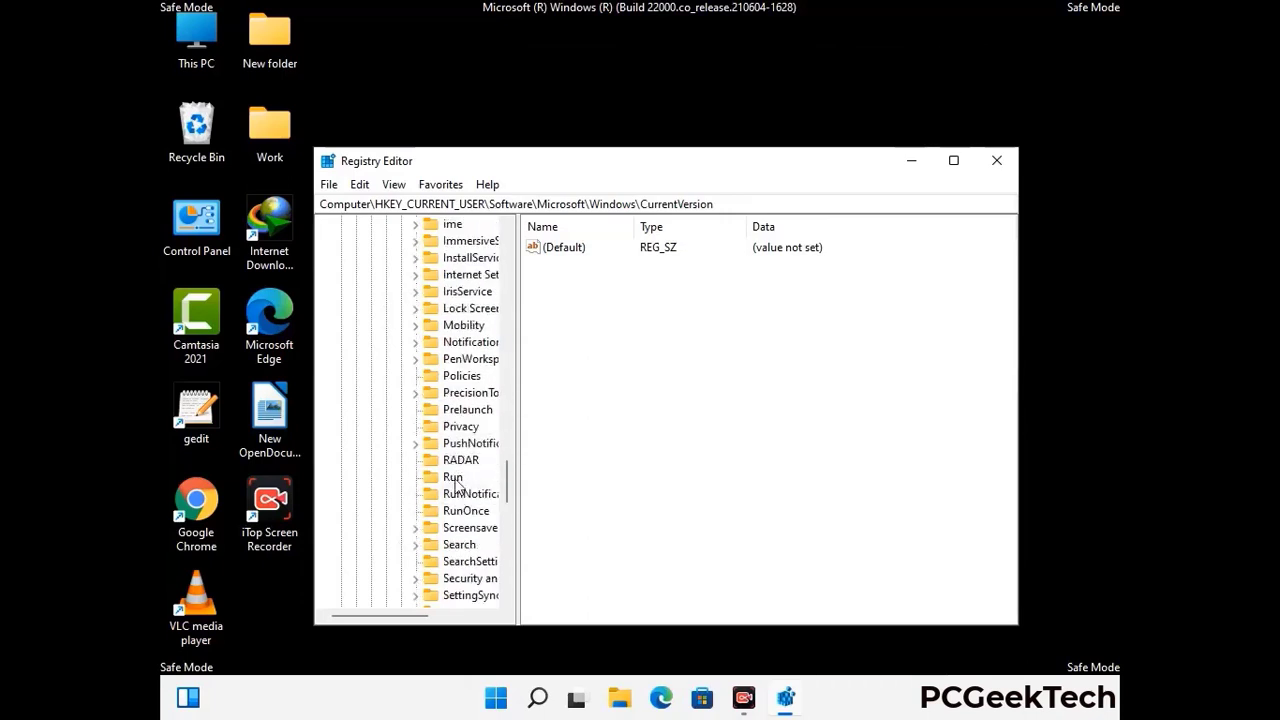
{"action": "left_click", "coordinate": [453, 477]}
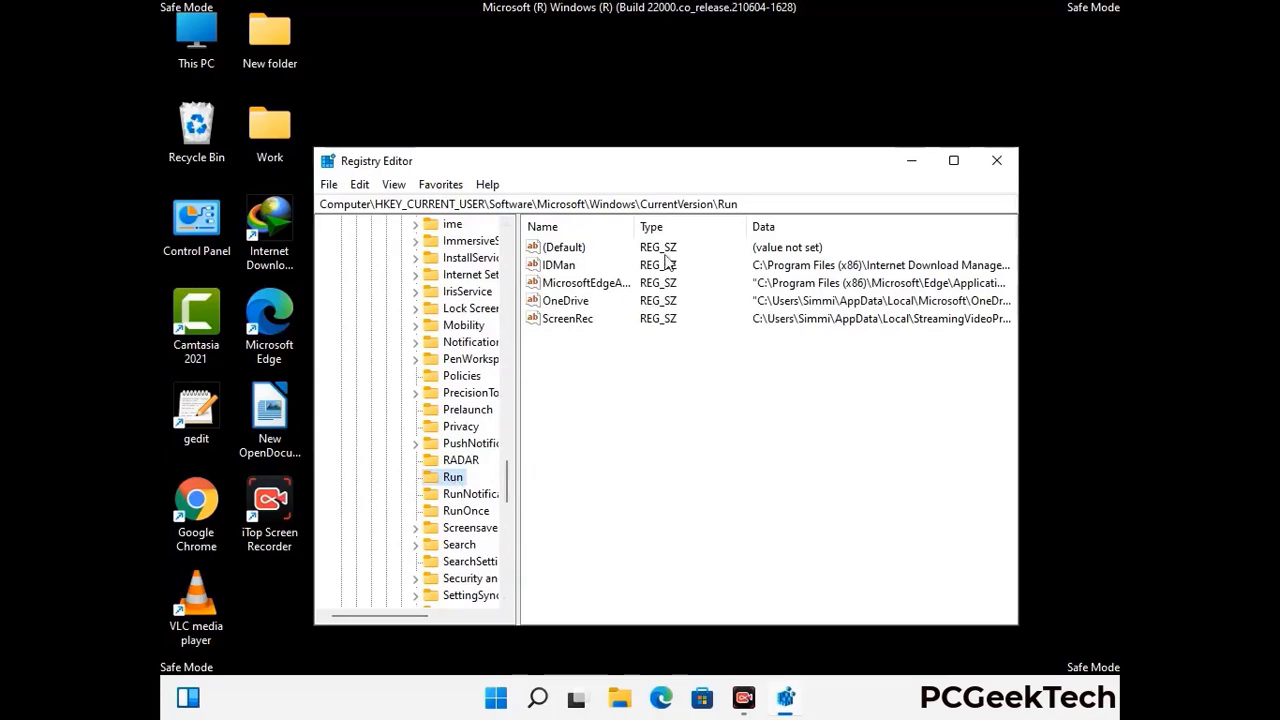
Step: Delete the ScreenRec value from the Run key and confirm the deletion
{"action": "left_click", "coordinate": [565, 322]}
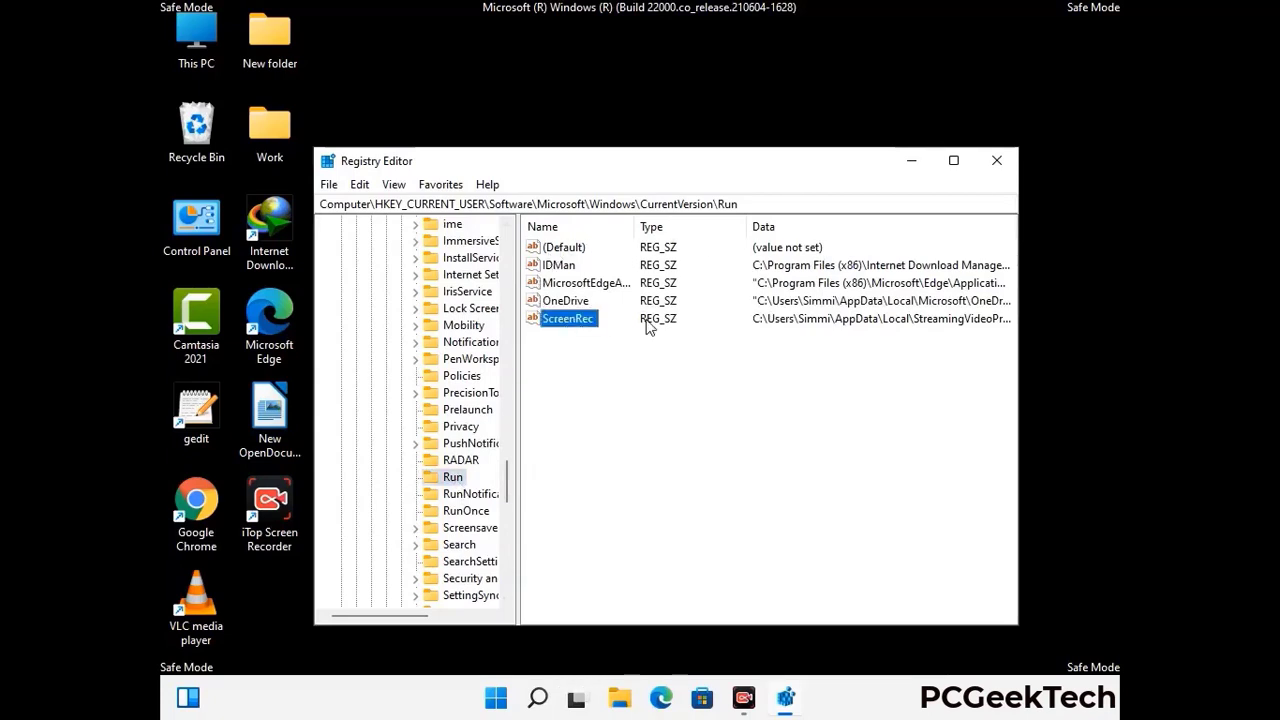
{"action": "left_click", "coordinate": [572, 324]}
{"action": "key", "text": "Return"}
{"action": "right_click", "coordinate": [578, 327]}
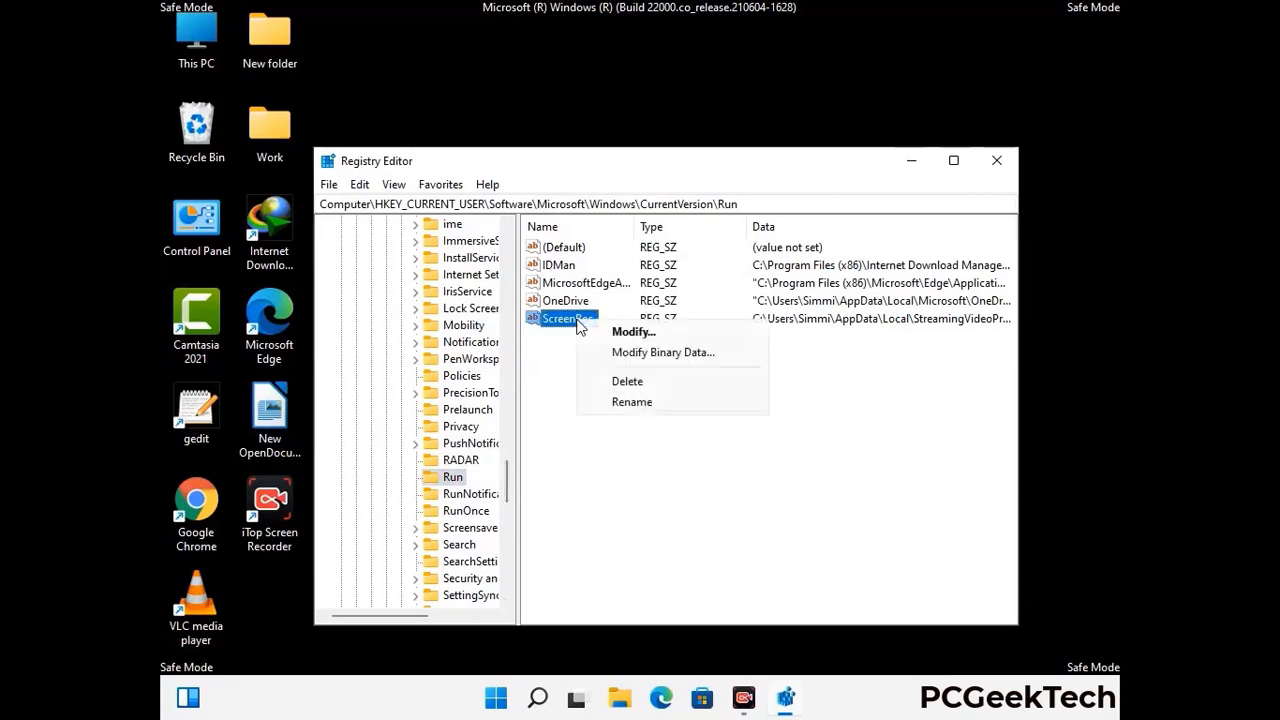
{"action": "left_click", "coordinate": [614, 382]}
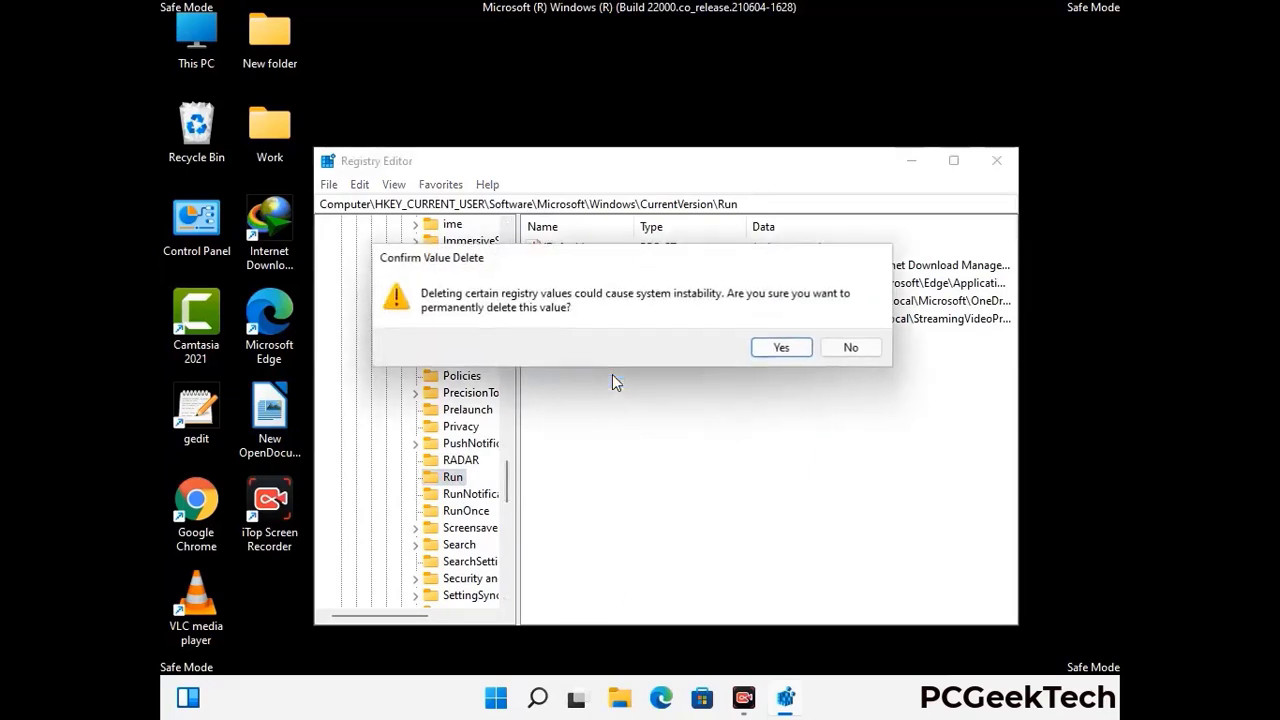
{"action": "left_click", "coordinate": [799, 350]}
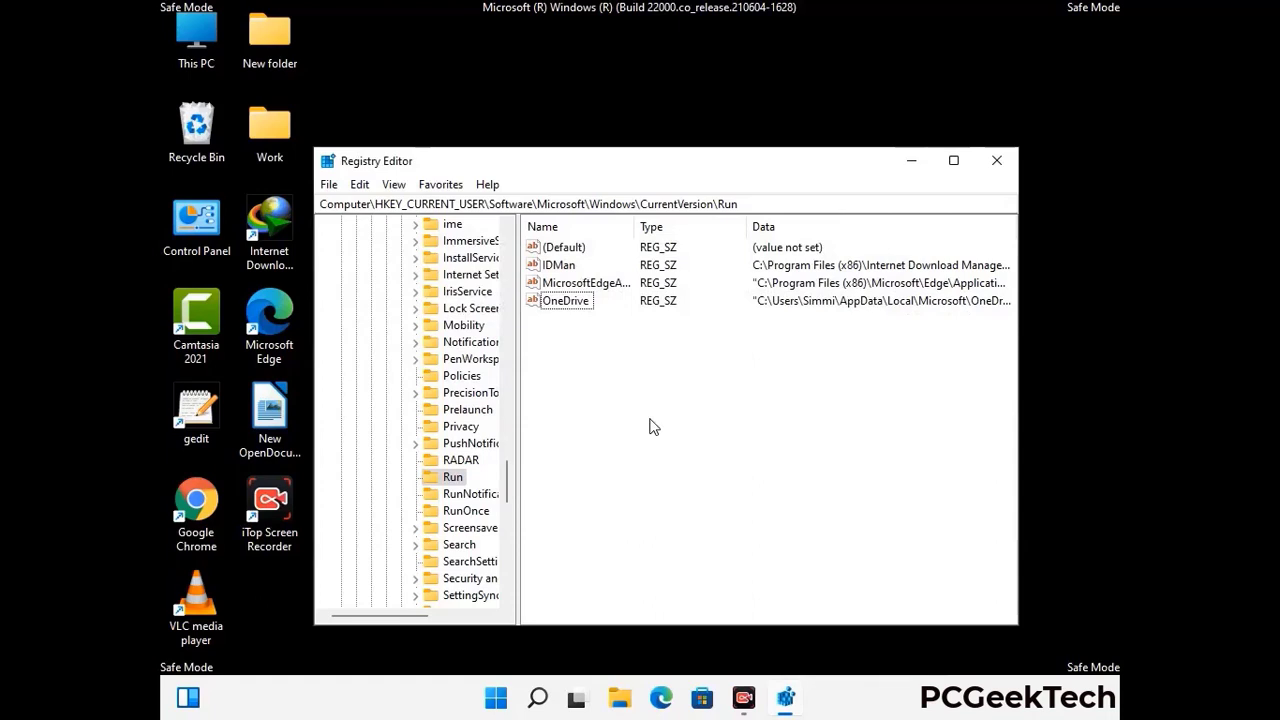
Step: Search the registry for 'Virus Nam', cancel the search, and close Registry Editor
{"action": "key", "text": "ctrl+f"}
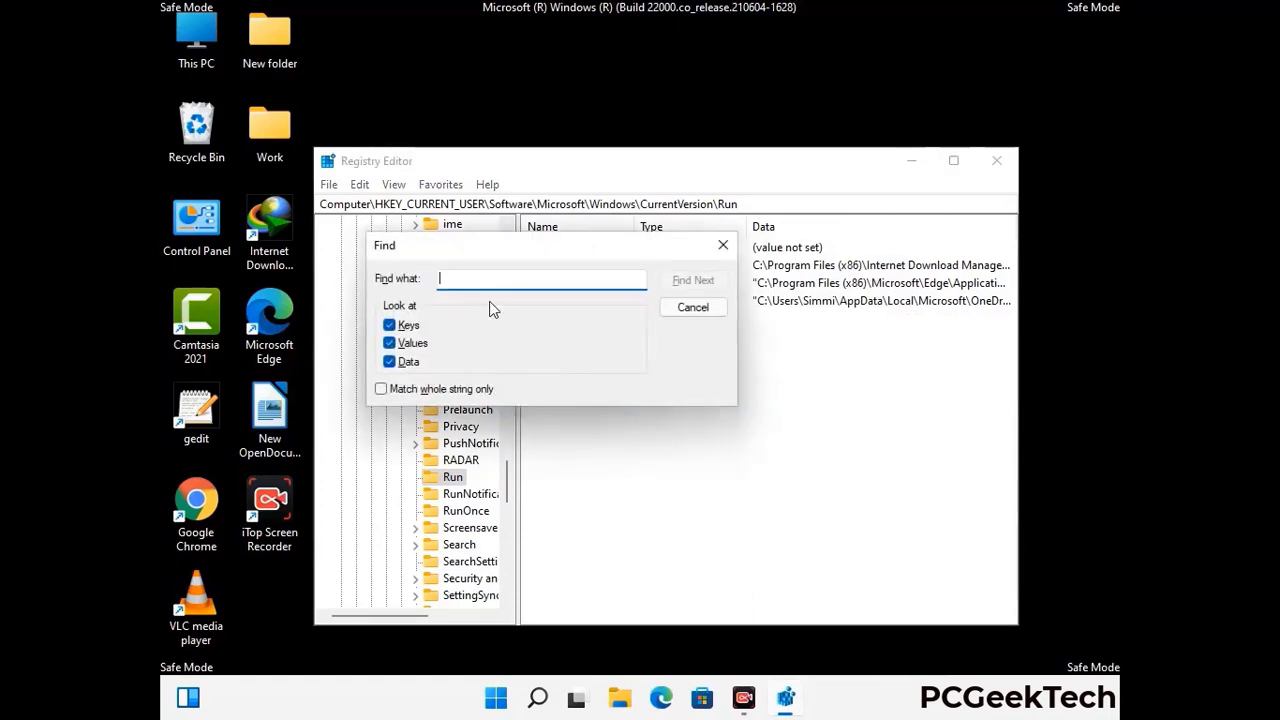
{"action": "type", "text": "Virus Name"}
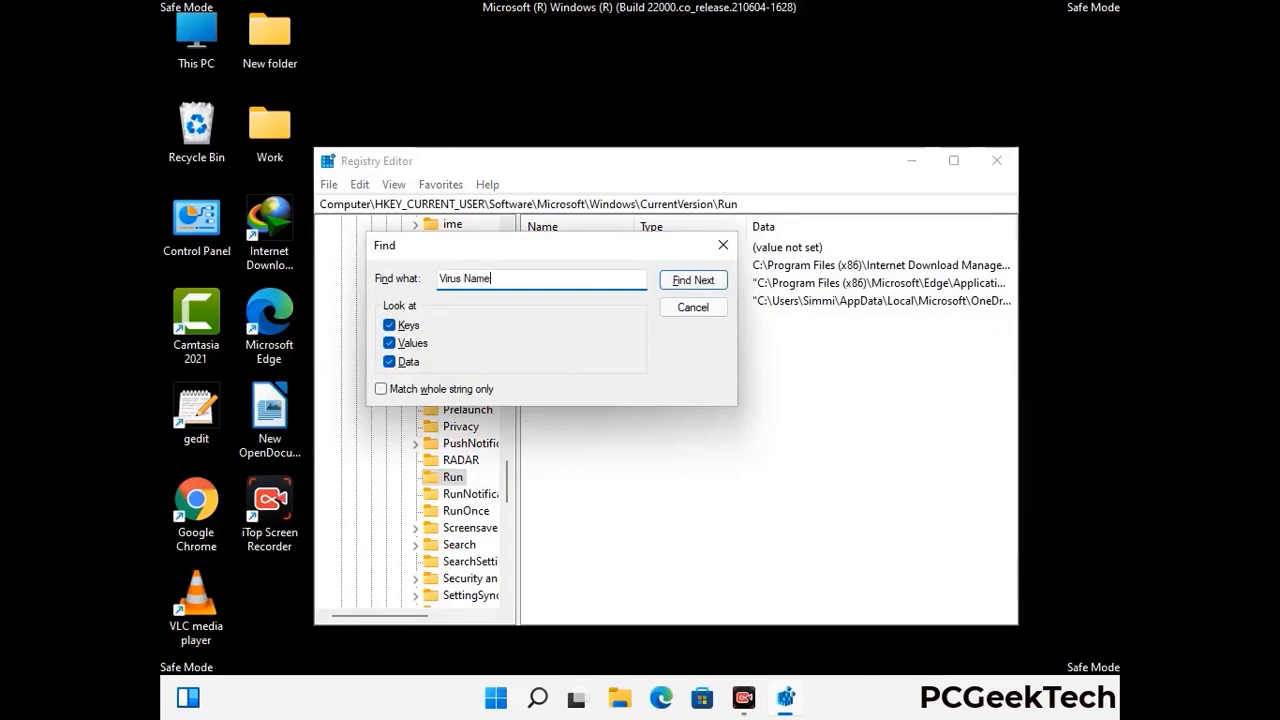
{"action": "left_click", "coordinate": [678, 284]}
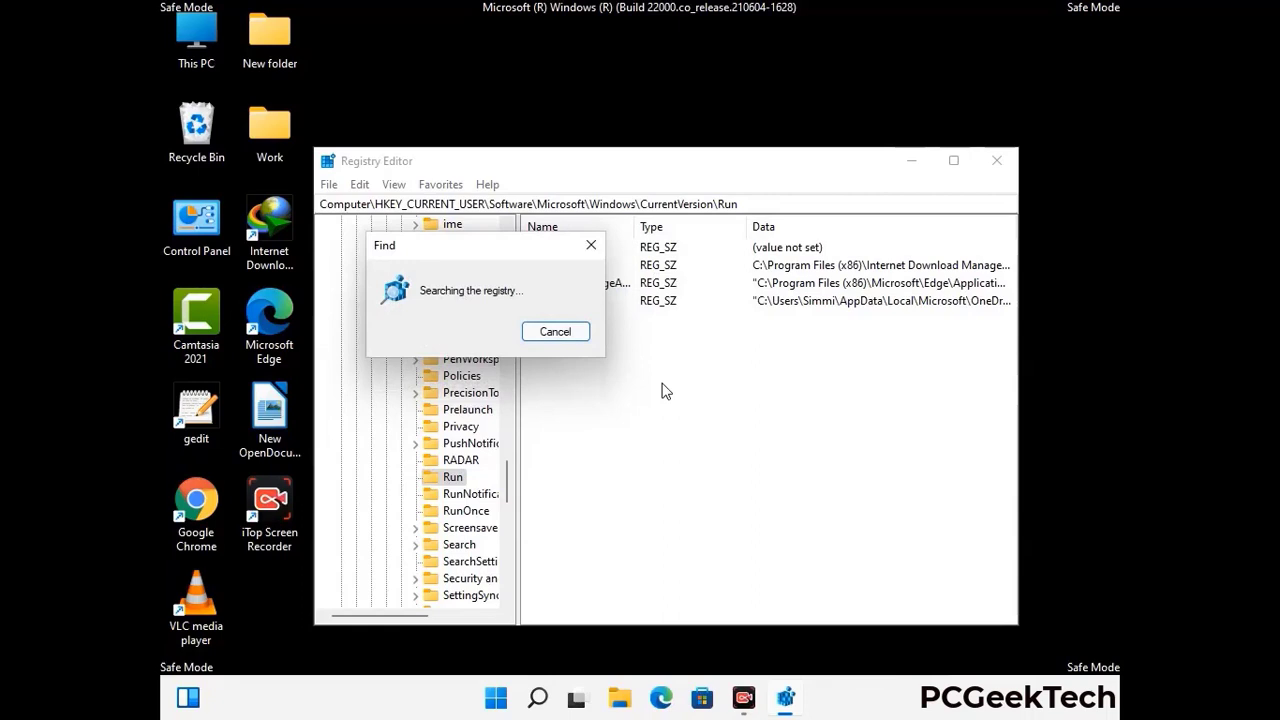
{"action": "left_click", "coordinate": [599, 247]}
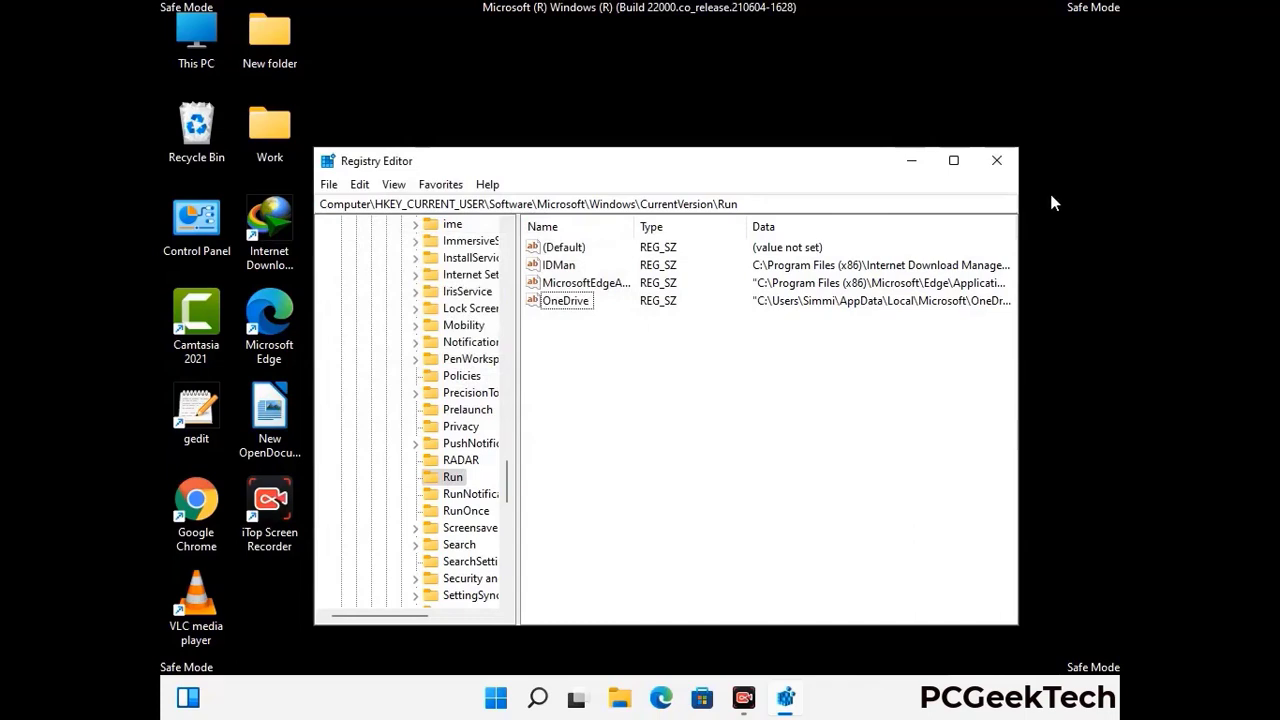
{"action": "left_click", "coordinate": [997, 161]}
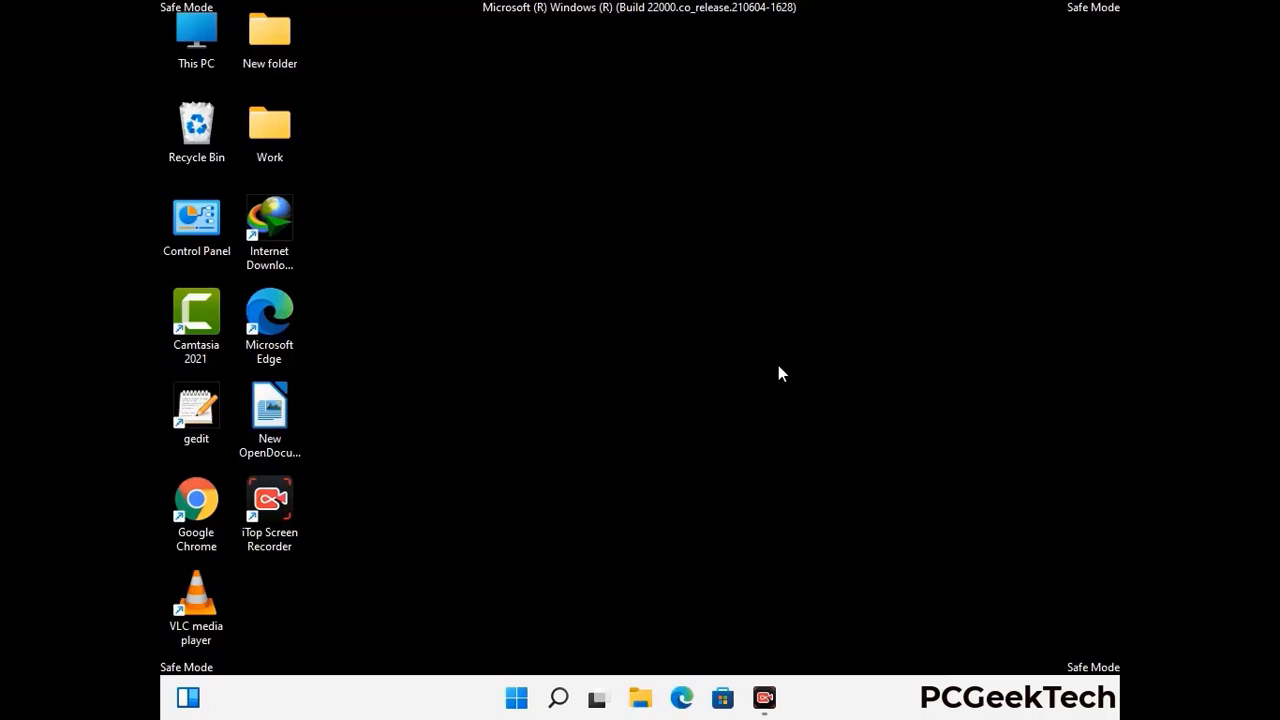
Step: Run msconfig and uncheck Safe boot on the Boot tab of System Configuration
{"action": "key", "text": "super+r"}
{"action": "left_click_drag", "start_coordinate": [372, 464], "coordinate": [654, 193]}
{"action": "type", "text": "ms"}
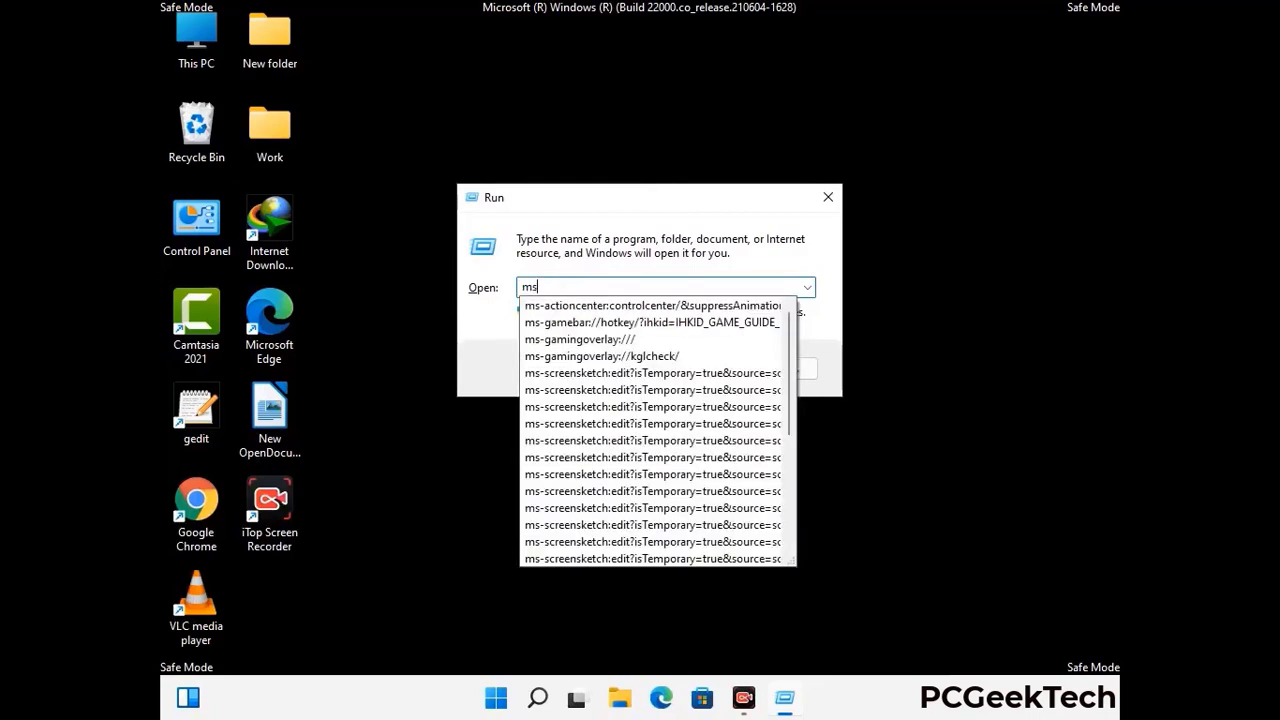
{"action": "type", "text": "config"}
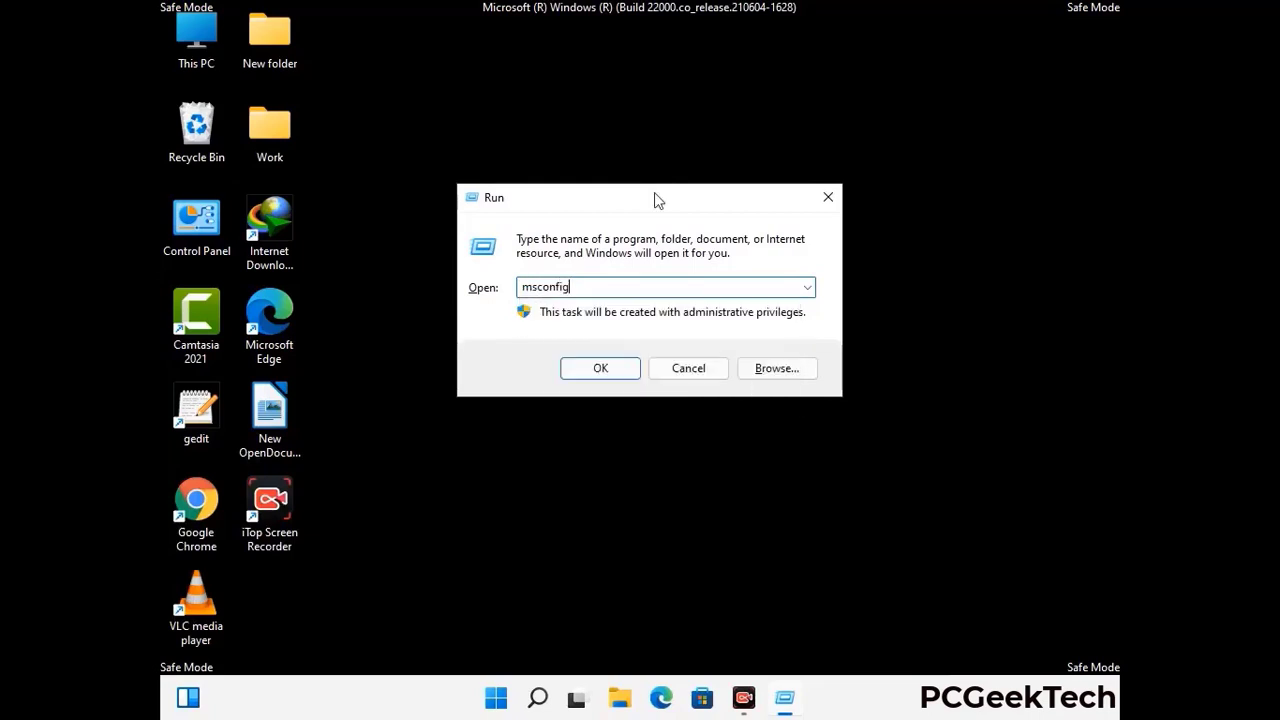
{"action": "left_click", "coordinate": [591, 368]}
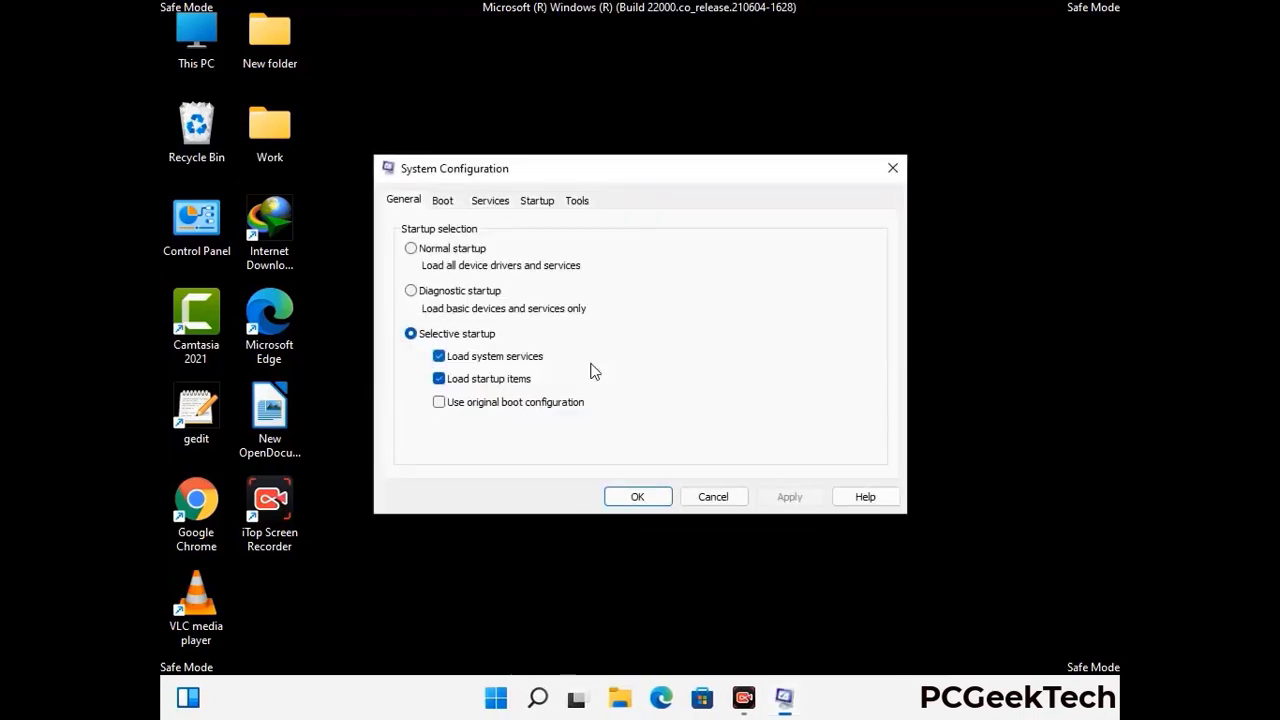
{"action": "left_click", "coordinate": [443, 200]}
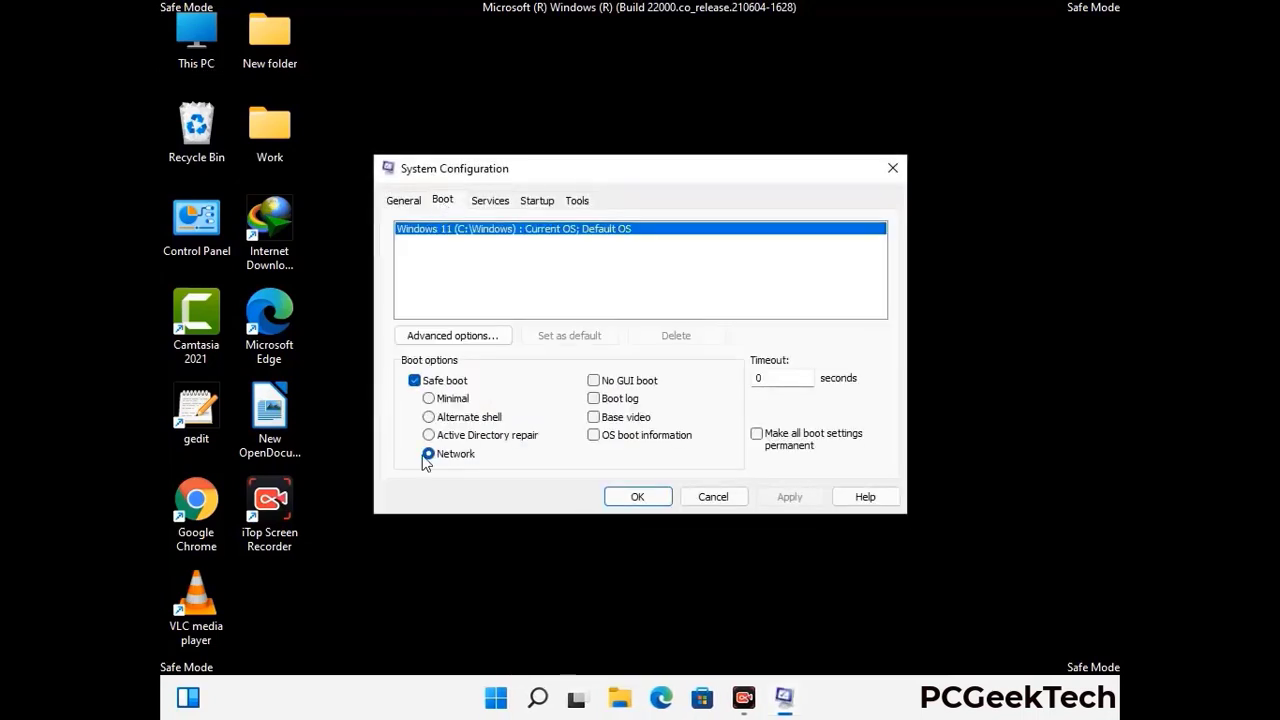
{"action": "left_click", "coordinate": [414, 381]}
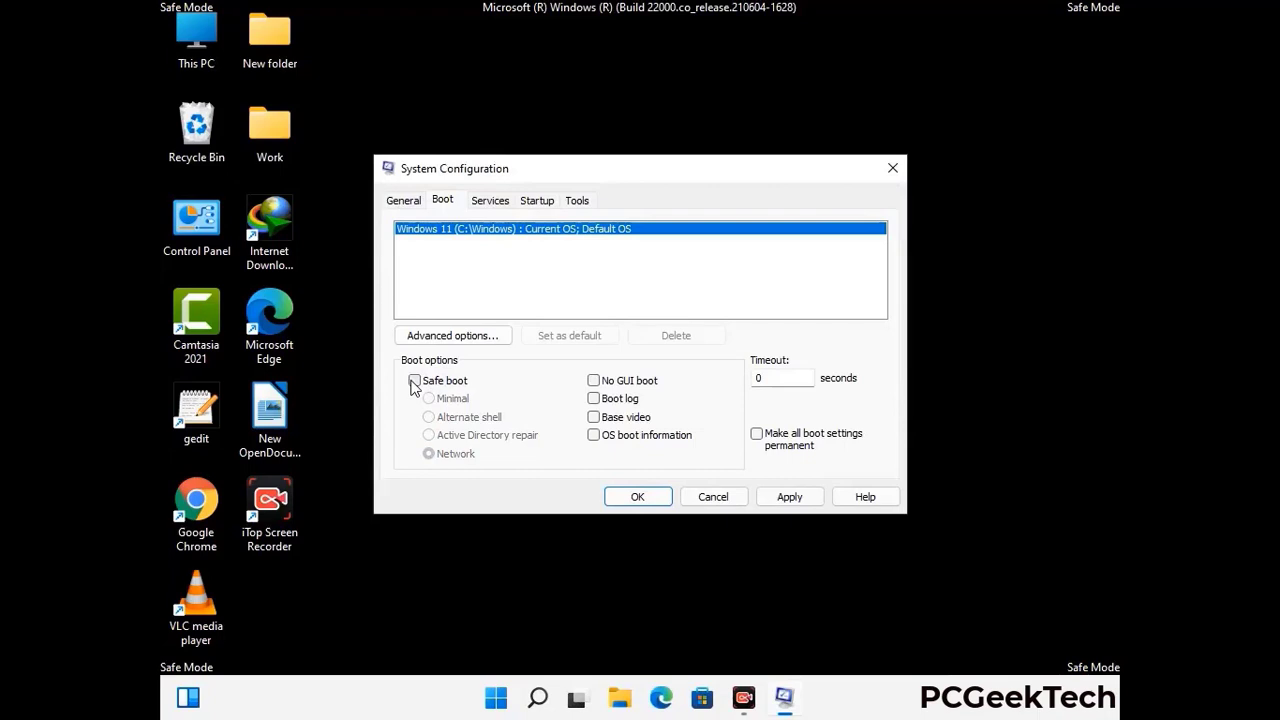